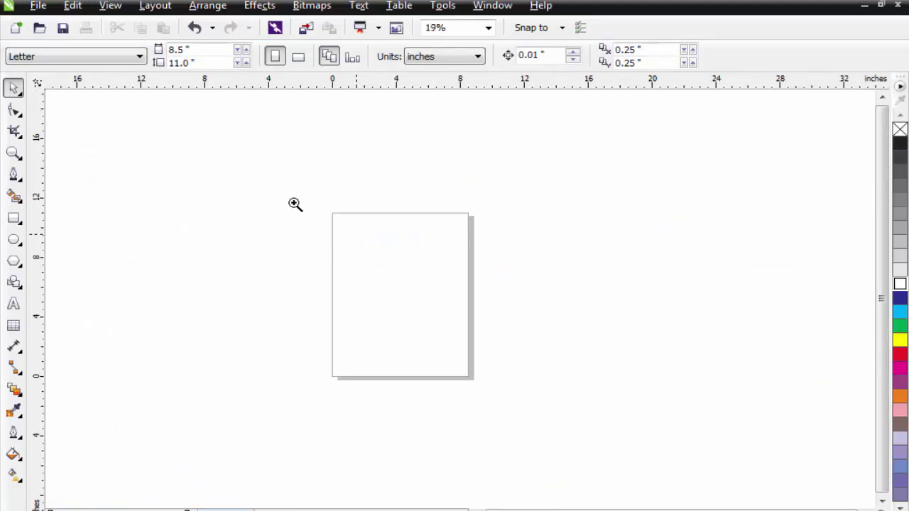
Step: Import the image 2013-Celebrity-Saree-Collection-for-Teen-Girls and place it on the page at about 3.64 by 5.48 inches
{"action": "left_click_drag", "start_coordinate": [294, 203], "coordinate": [547, 348]}
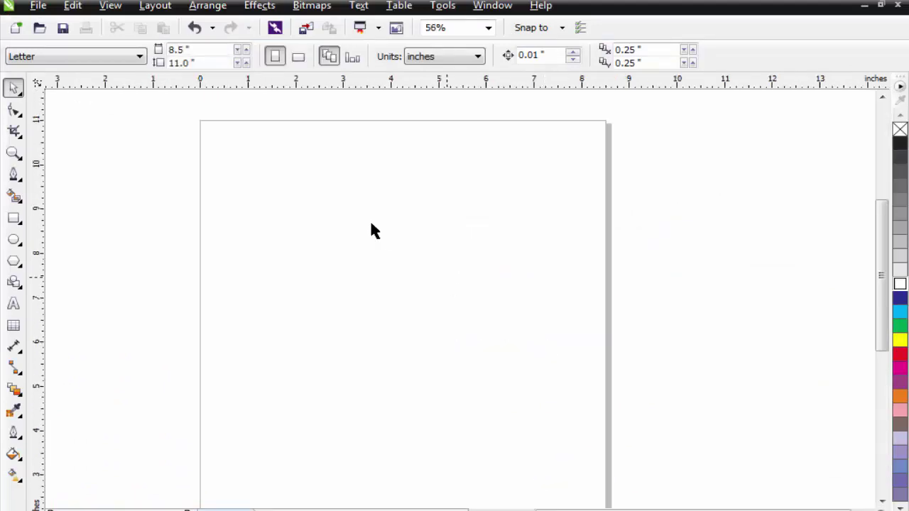
{"action": "left_click", "coordinate": [305, 29]}
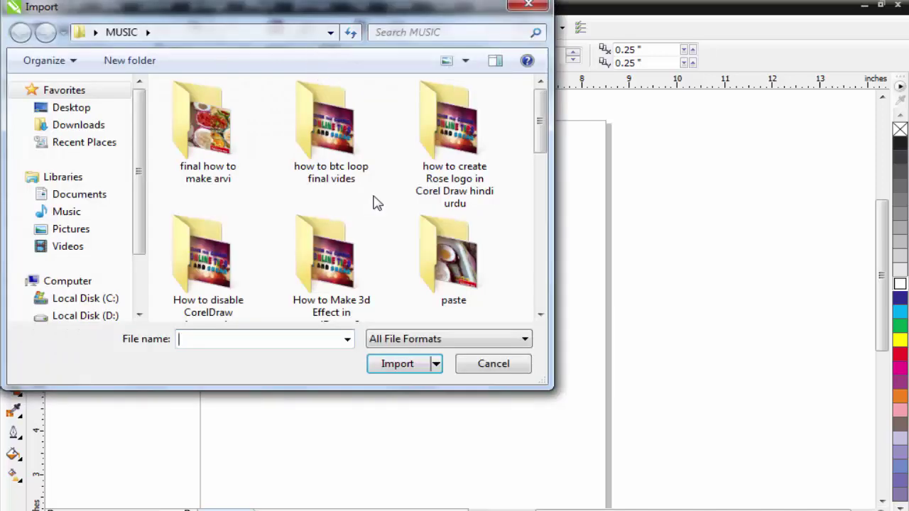
{"action": "scroll", "coordinate": [376, 202], "scroll_direction": "down", "scroll_amount": 5}
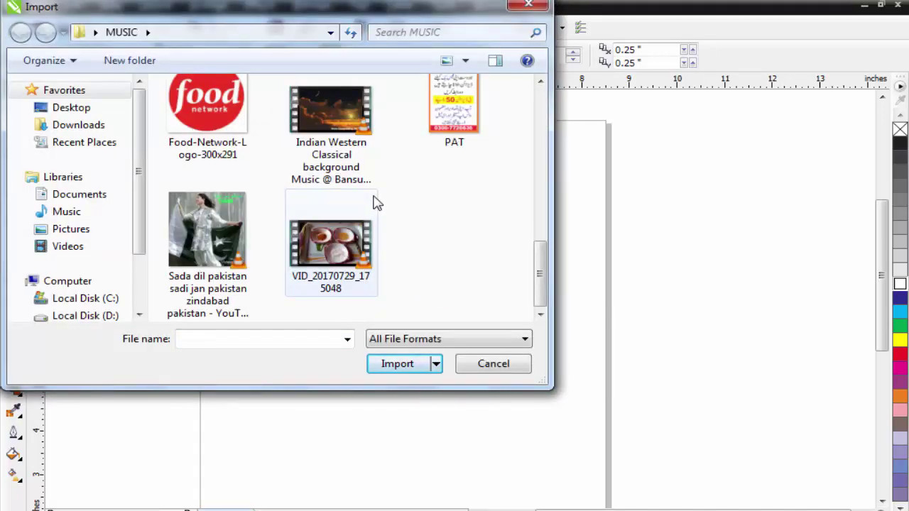
{"action": "left_click", "coordinate": [206, 220]}
{"action": "left_click", "coordinate": [311, 133]}
{"action": "scroll", "coordinate": [334, 135], "scroll_direction": "up", "scroll_amount": 3}
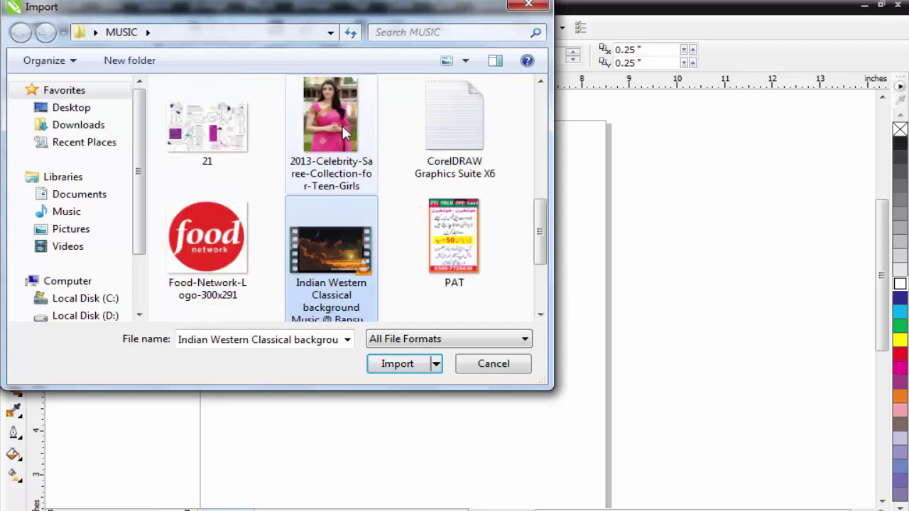
{"action": "double_click", "coordinate": [342, 124]}
{"action": "left_click_drag", "start_coordinate": [268, 187], "coordinate": [516, 402]}
Step: Examine the placed photo up close around the woman's head and upper body
{"action": "scroll", "coordinate": [348, 246], "scroll_direction": "down", "scroll_amount": 2}
{"action": "key", "text": "F2"}
{"action": "left_click_drag", "start_coordinate": [280, 192], "coordinate": [523, 398]}
{"action": "key", "text": "F2"}
{"action": "left_click_drag", "start_coordinate": [304, 162], "coordinate": [604, 468]}
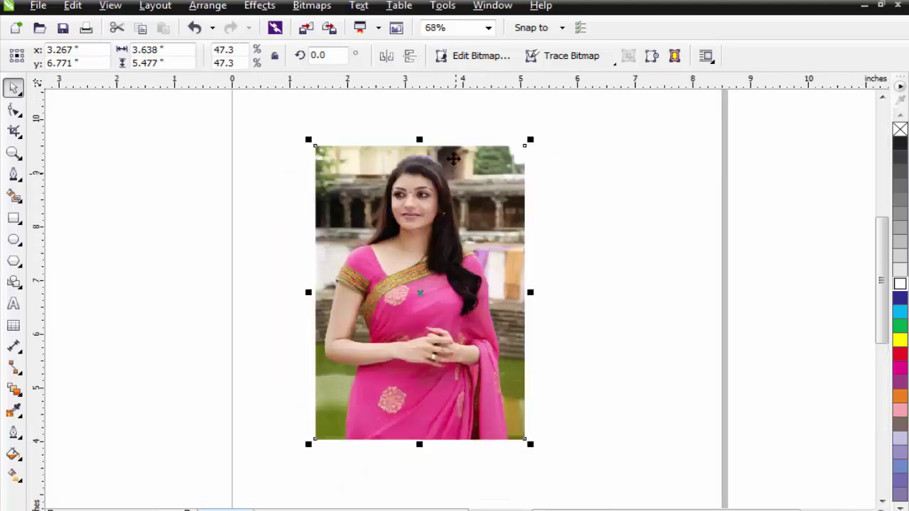
{"action": "key", "text": "z"}
{"action": "left_click_drag", "start_coordinate": [279, 122], "coordinate": [563, 353]}
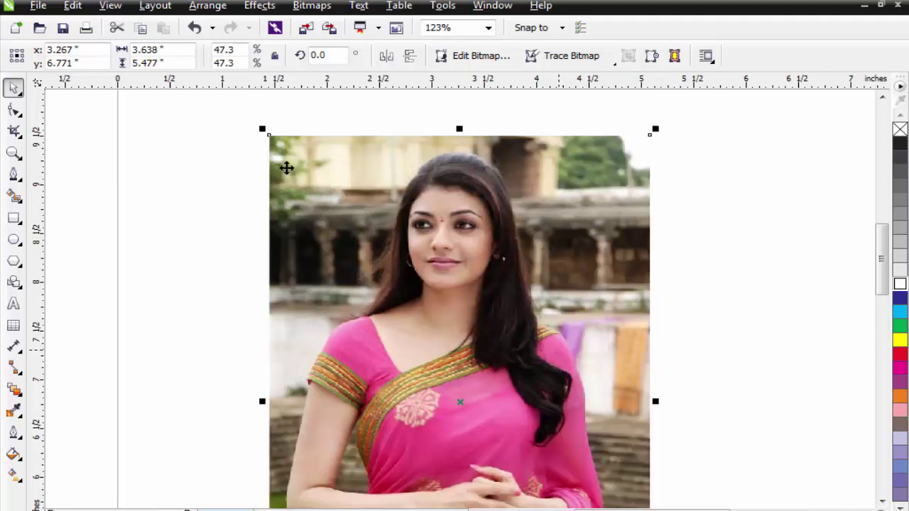
{"action": "left_click_drag", "start_coordinate": [440, 278], "coordinate": [687, 466]}
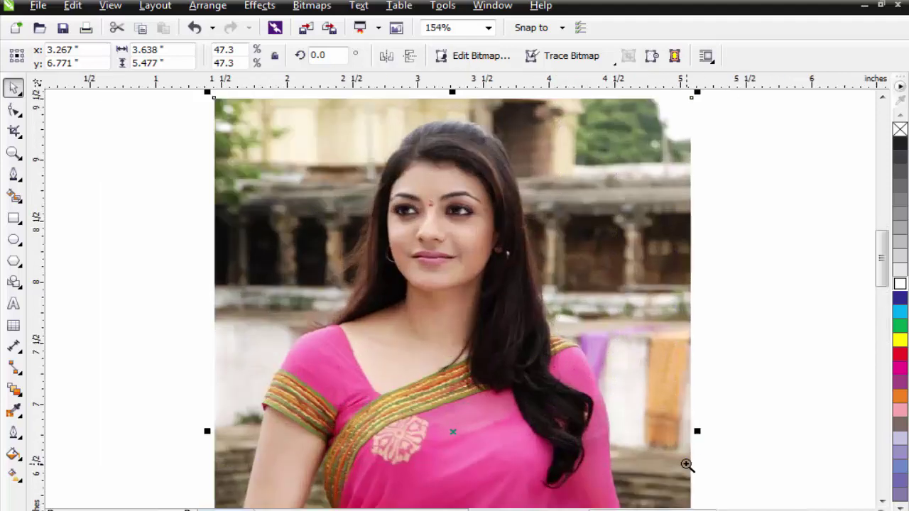
Step: Deselect the photo and start a Pen tool outline on the bare upper arm, following the sleeve edge up towards the shoulder
{"action": "left_click", "coordinate": [144, 168]}
{"action": "left_click", "coordinate": [19, 179]}
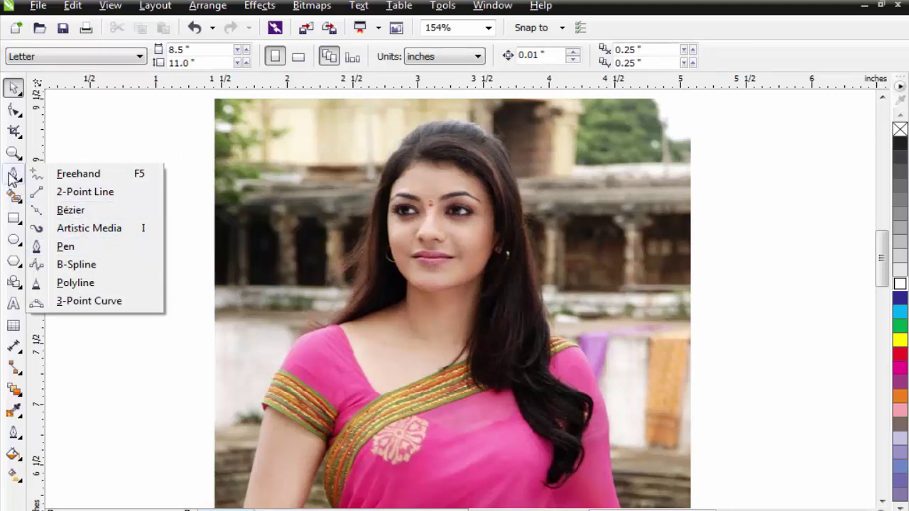
{"action": "left_click", "coordinate": [75, 153]}
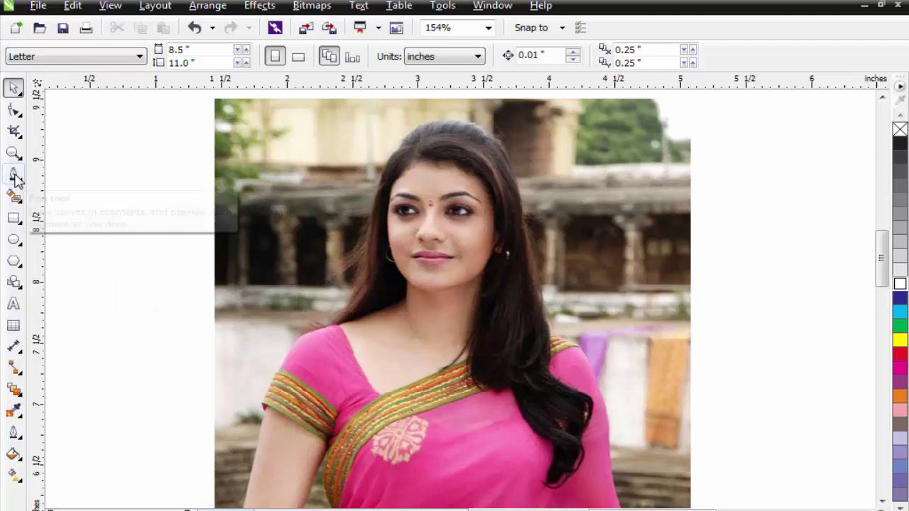
{"action": "left_click", "coordinate": [24, 181]}
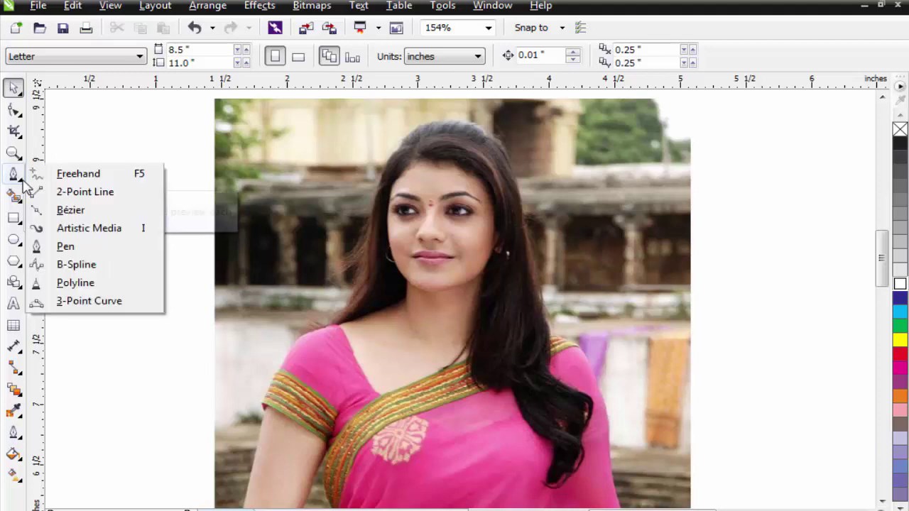
{"action": "left_click", "coordinate": [69, 249]}
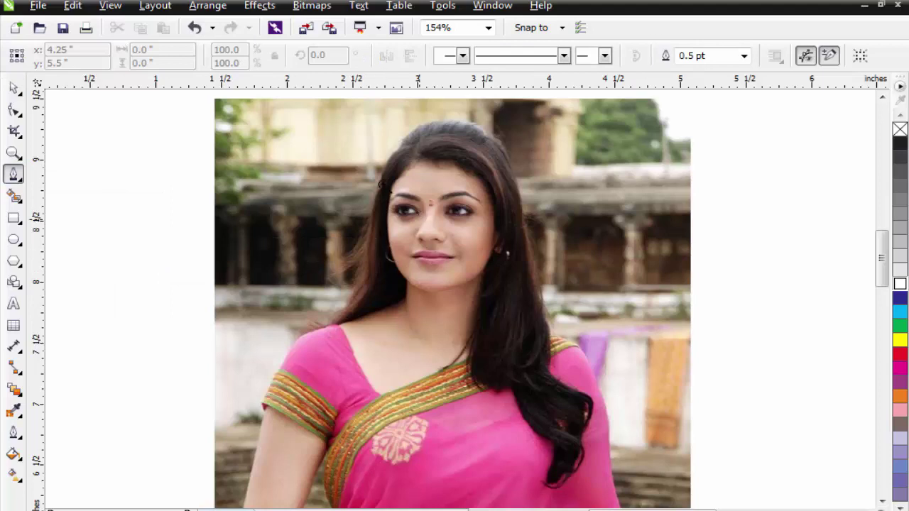
{"action": "scroll", "coordinate": [643, 481], "scroll_direction": "up", "scroll_amount": 1}
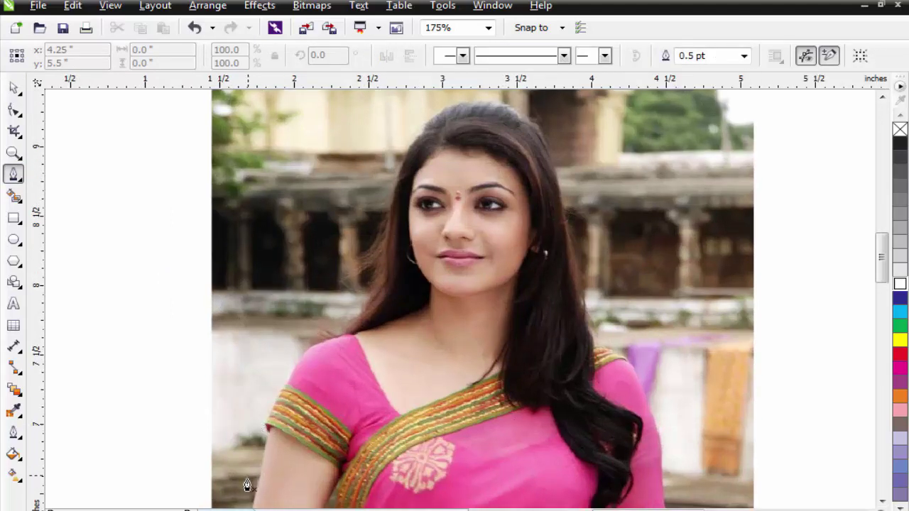
{"action": "left_click", "coordinate": [666, 132]}
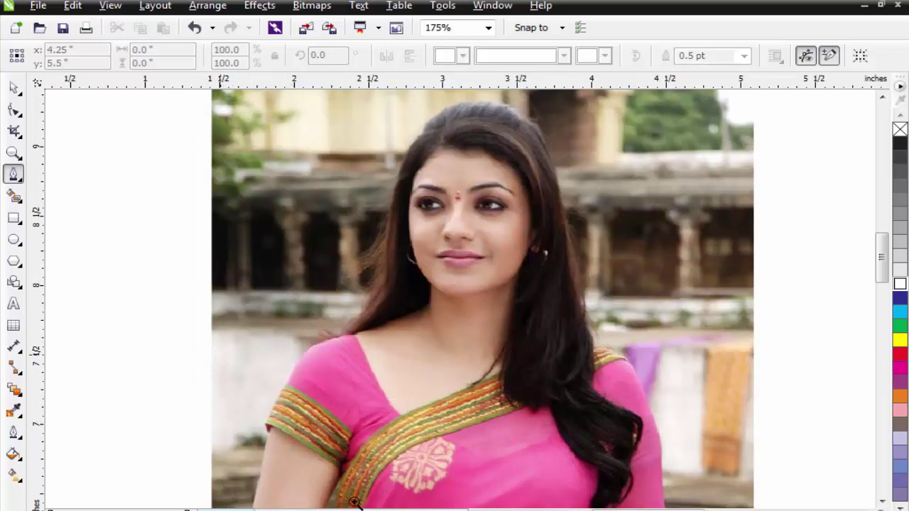
{"action": "scroll", "coordinate": [334, 362], "scroll_direction": "up", "scroll_amount": 6}
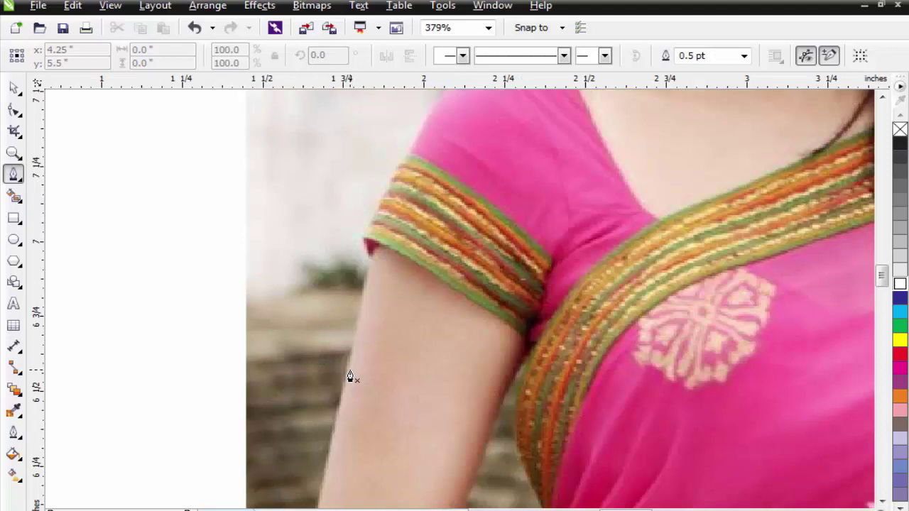
{"action": "left_click", "coordinate": [350, 369]}
{"action": "left_click", "coordinate": [364, 240]}
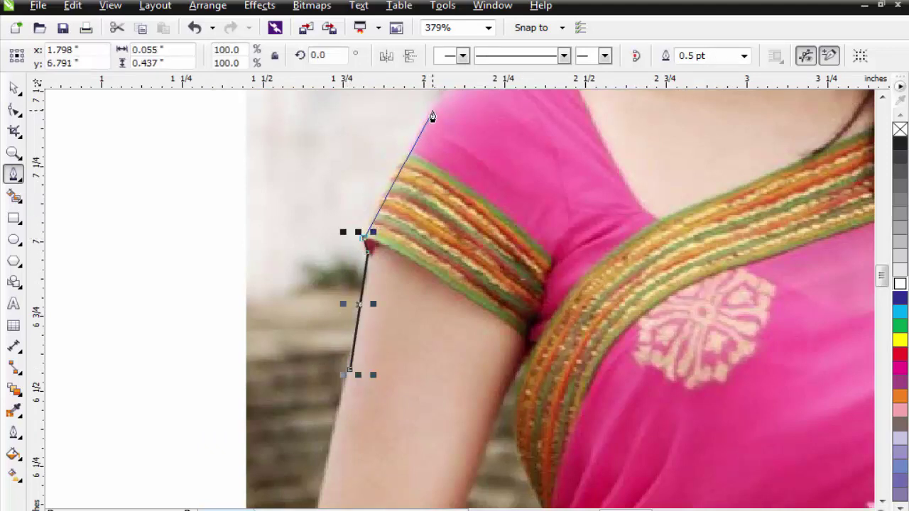
{"action": "left_click", "coordinate": [434, 105]}
Step: Continue the outline with straight segments over the pink shoulder and up the outer edge of the hair to cheek height
{"action": "scroll", "coordinate": [466, 156], "scroll_direction": "down", "scroll_amount": 6}
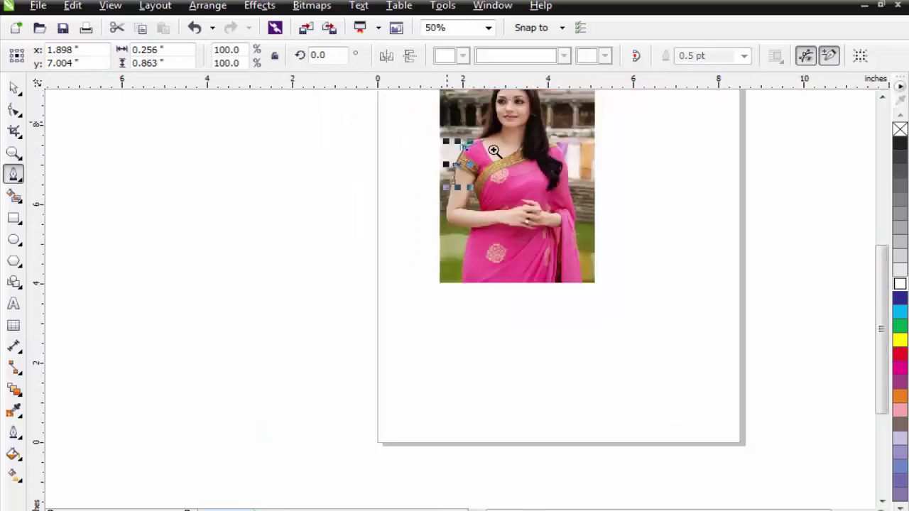
{"action": "scroll", "coordinate": [493, 151], "scroll_direction": "up", "scroll_amount": 7}
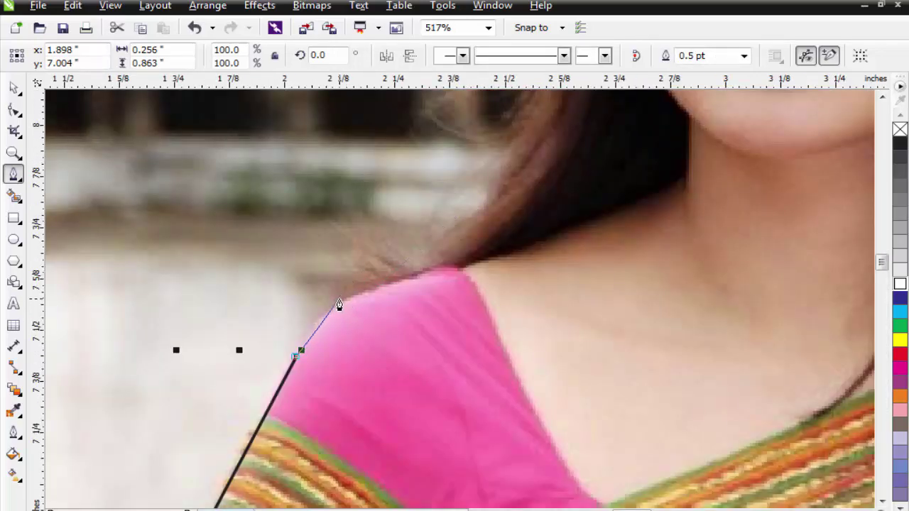
{"action": "left_click", "coordinate": [339, 300]}
{"action": "left_click", "coordinate": [391, 272]}
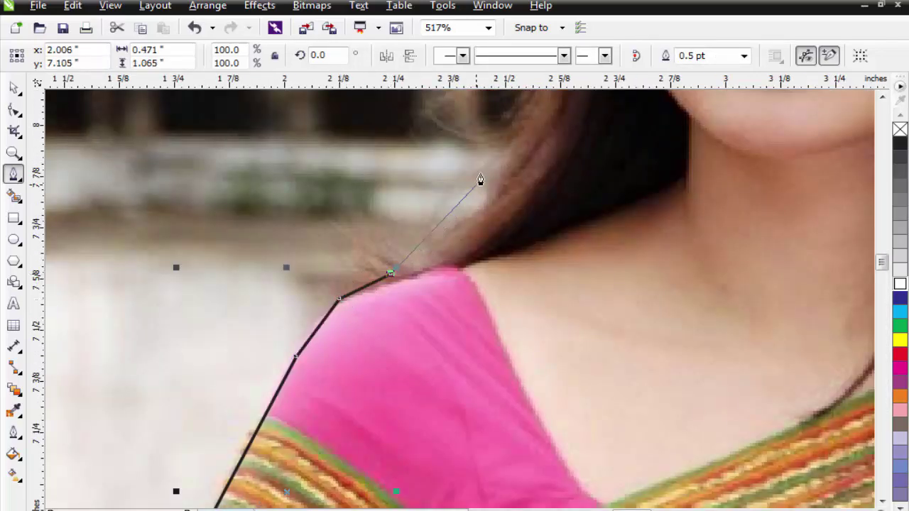
{"action": "left_click", "coordinate": [489, 156]}
{"action": "scroll", "coordinate": [488, 156], "scroll_direction": "down", "scroll_amount": 6}
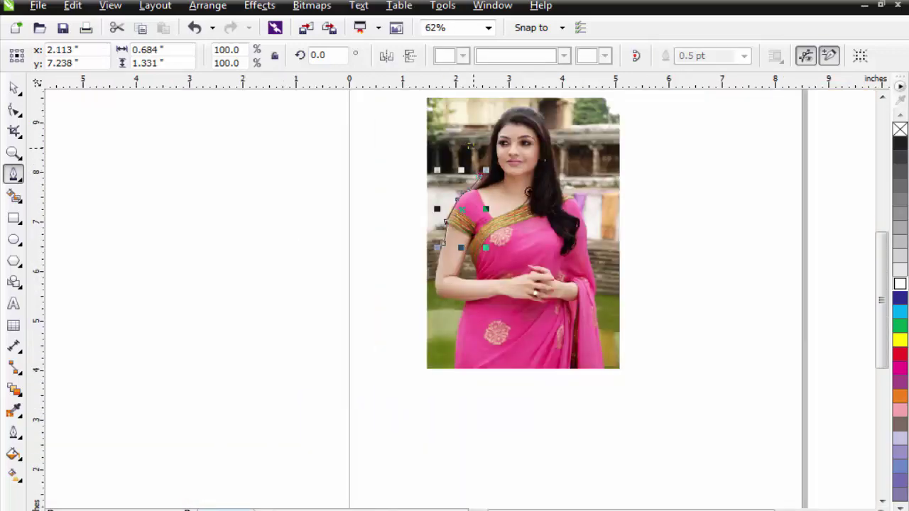
{"action": "scroll", "coordinate": [528, 192], "scroll_direction": "up", "scroll_amount": 7}
{"action": "left_click", "coordinate": [338, 260]}
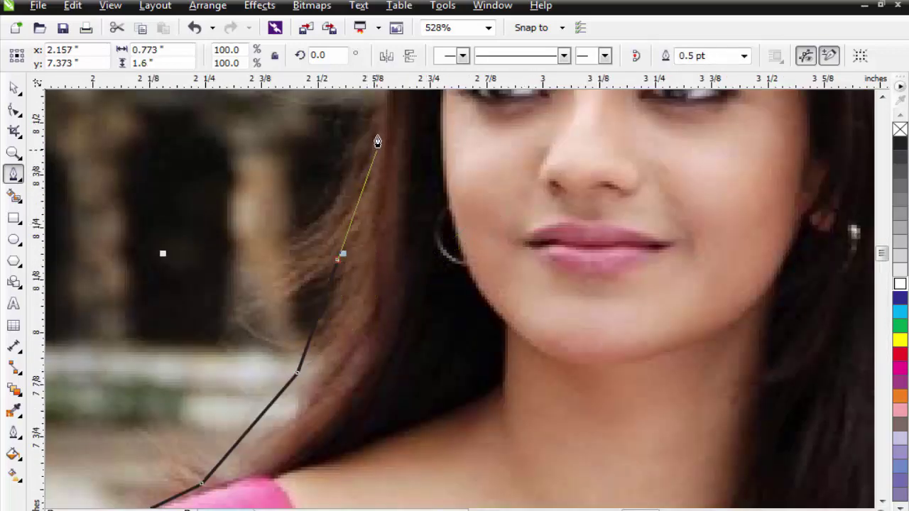
{"action": "left_click", "coordinate": [374, 125]}
Step: Extend the outline up the side of the hair to the crown and across the head to its far side
{"action": "scroll", "coordinate": [395, 172], "scroll_direction": "down", "scroll_amount": 6}
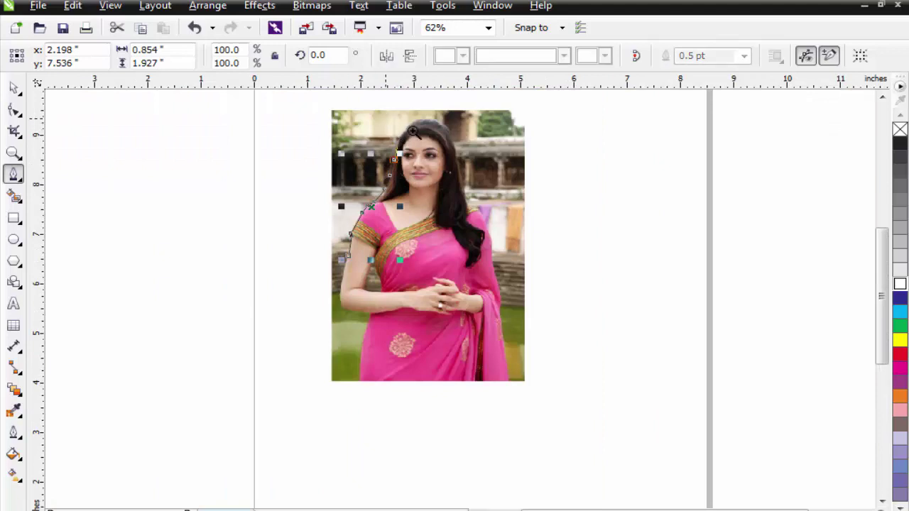
{"action": "scroll", "coordinate": [414, 133], "scroll_direction": "up", "scroll_amount": 6}
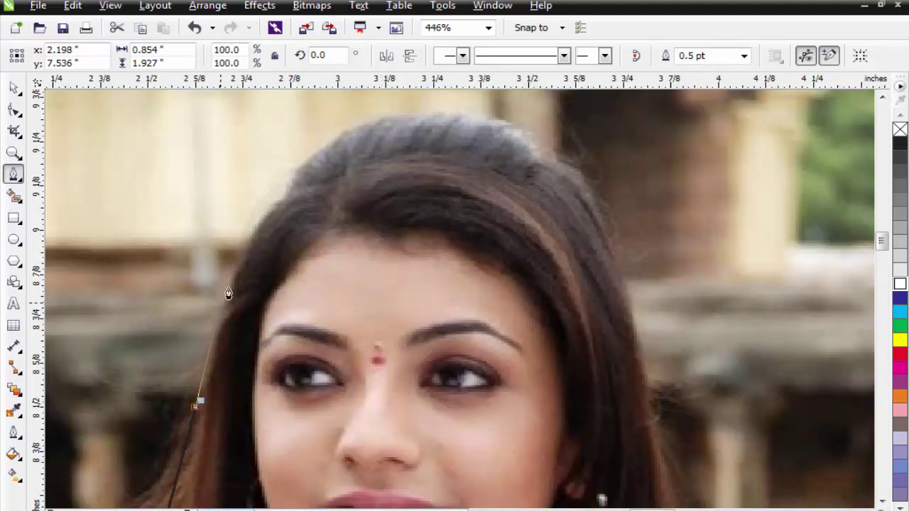
{"action": "left_click", "coordinate": [220, 303]}
{"action": "left_click_drag", "start_coordinate": [266, 206], "coordinate": [297, 170]}
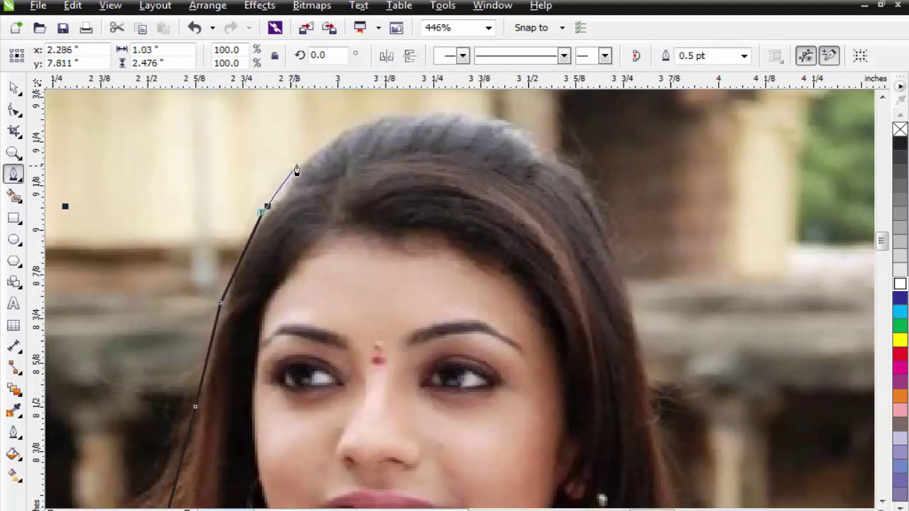
{"action": "left_click", "coordinate": [295, 164]}
{"action": "left_click", "coordinate": [347, 127]}
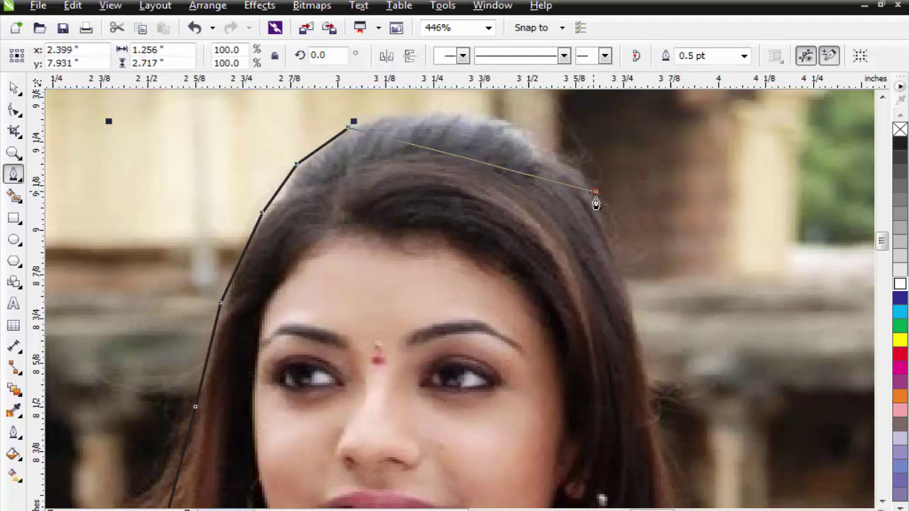
{"action": "left_click", "coordinate": [595, 192]}
Step: Carry the outline down the far side of the hair, over the other shoulder and along the upper arm
{"action": "scroll", "coordinate": [635, 320], "scroll_direction": "down", "scroll_amount": 3}
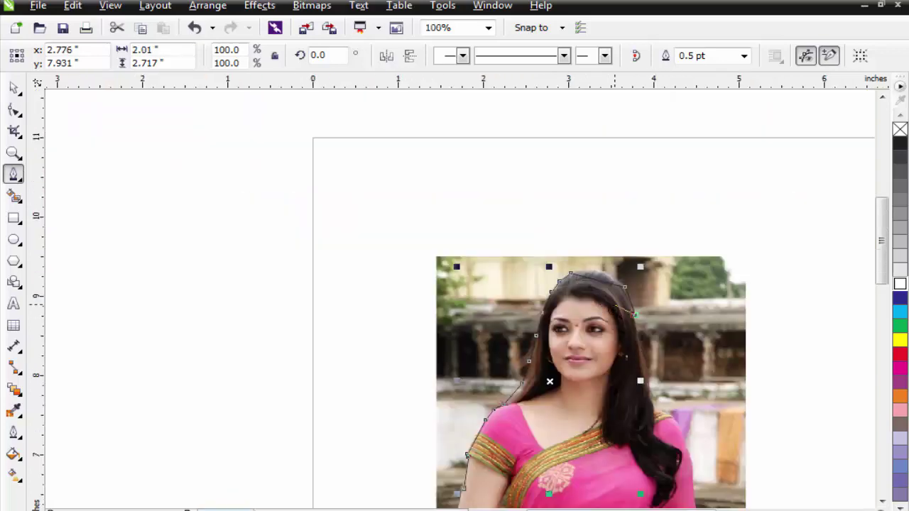
{"action": "scroll", "coordinate": [647, 374], "scroll_direction": "up", "scroll_amount": 3}
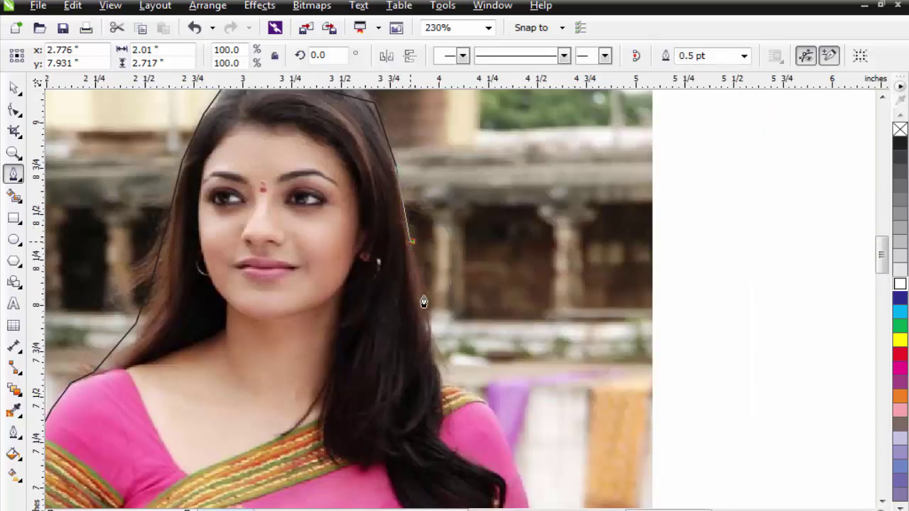
{"action": "left_click", "coordinate": [429, 332]}
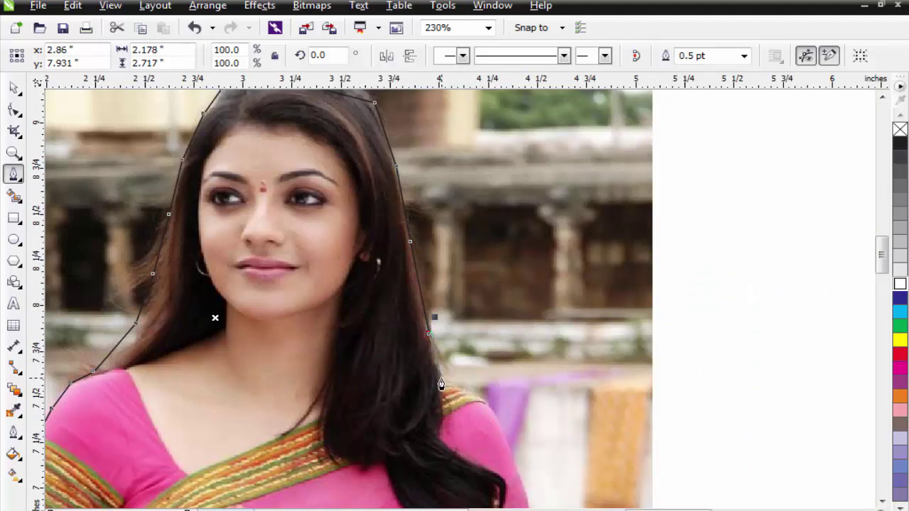
{"action": "left_click_drag", "start_coordinate": [442, 378], "coordinate": [480, 407]}
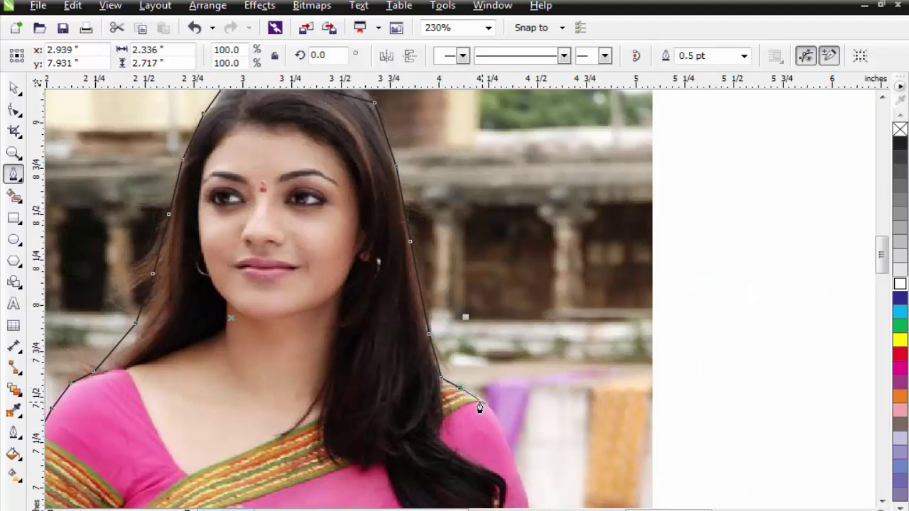
{"action": "left_click", "coordinate": [484, 403]}
{"action": "left_click", "coordinate": [502, 434]}
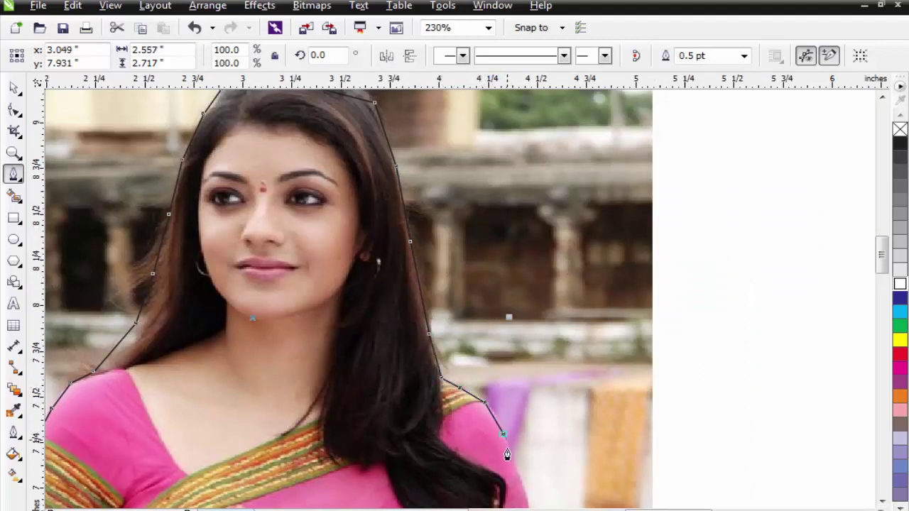
{"action": "left_click", "coordinate": [522, 483]}
Step: Close the outline at its starting point with a straight edge across the chest, making a shape about 2.7 by 2.7 inches
{"action": "scroll", "coordinate": [523, 486], "scroll_direction": "down", "scroll_amount": 2}
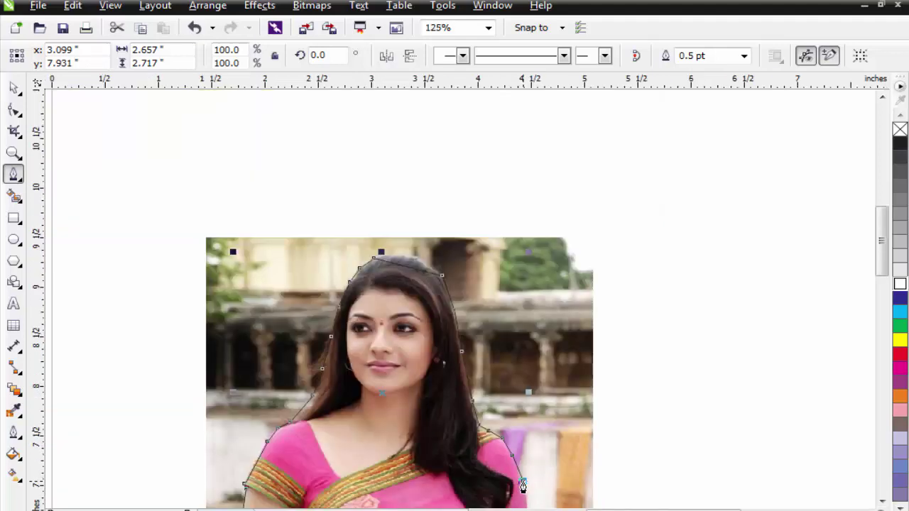
{"action": "scroll", "coordinate": [513, 488], "scroll_direction": "down", "scroll_amount": 1}
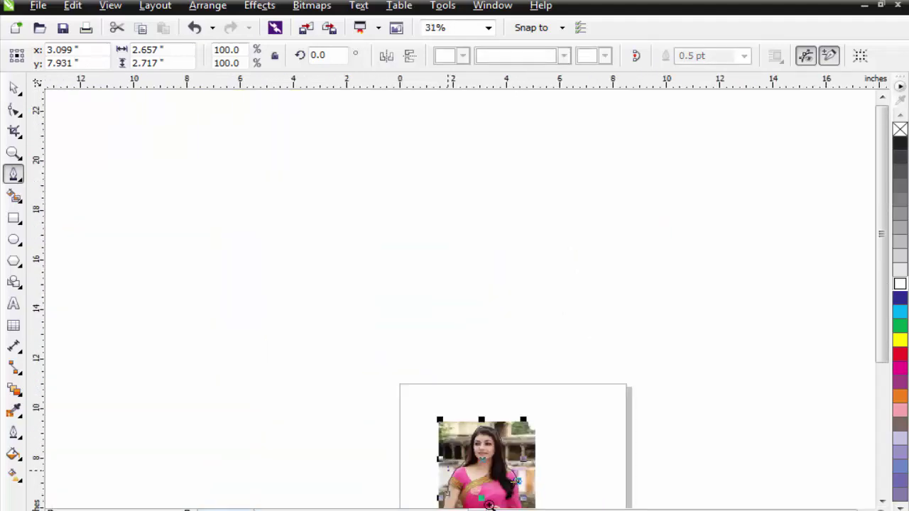
{"action": "scroll", "coordinate": [562, 502], "scroll_direction": "down", "scroll_amount": 1}
{"action": "scroll", "coordinate": [542, 356], "scroll_direction": "up", "scroll_amount": 3}
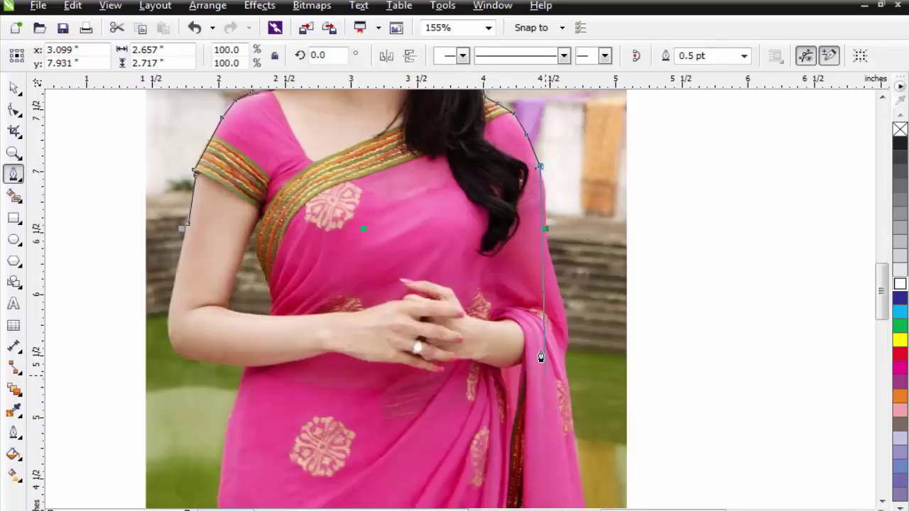
{"action": "left_click", "coordinate": [545, 204]}
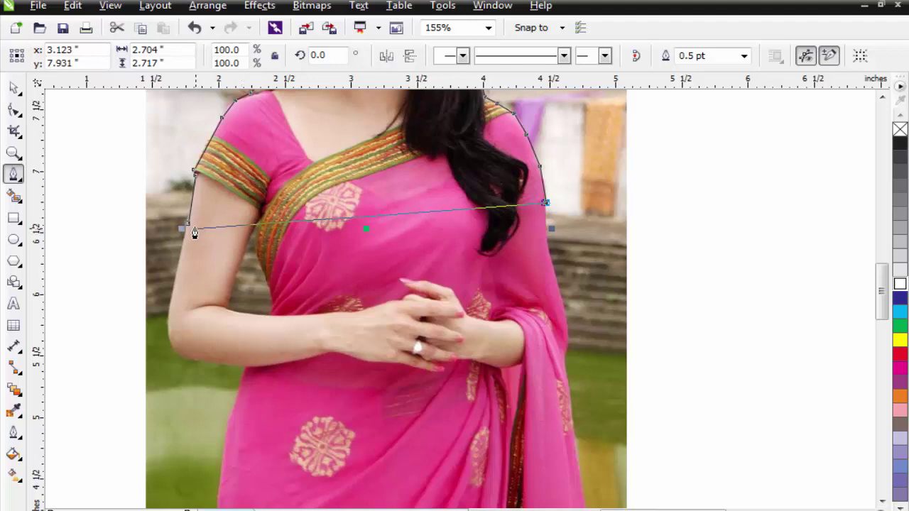
{"action": "left_click", "coordinate": [187, 228]}
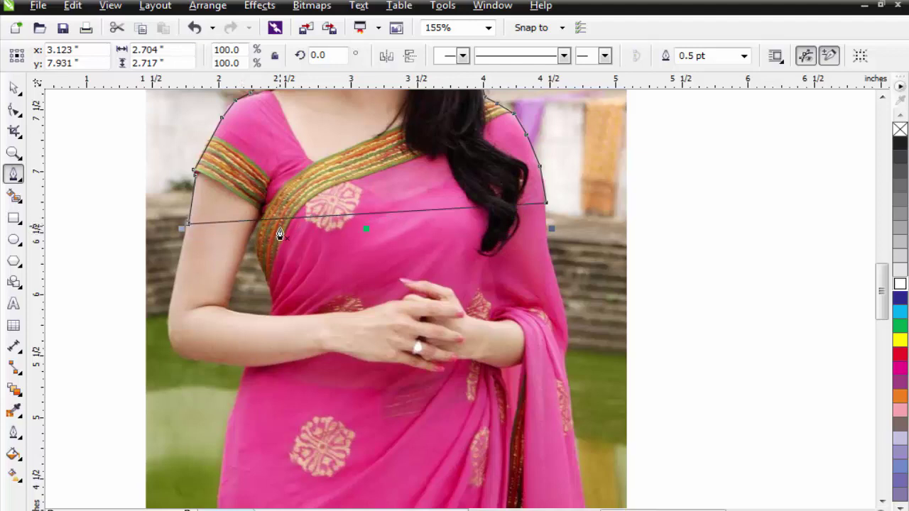
{"action": "scroll", "coordinate": [417, 246], "scroll_direction": "down", "scroll_amount": 4}
{"action": "key", "text": "F2"}
{"action": "left_click_drag", "start_coordinate": [306, 127], "coordinate": [493, 274]}
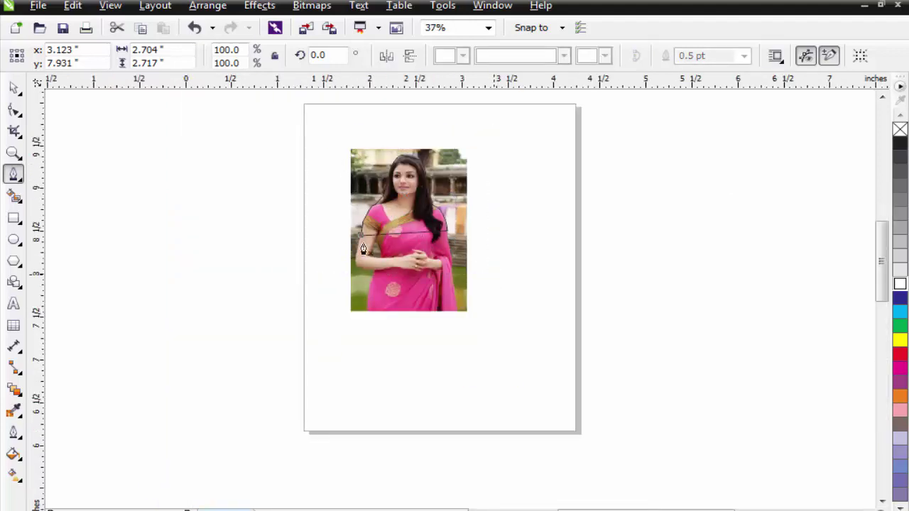
Step: Test that the traced outline is closed by filling it with dark blue, and undo the fill
{"action": "key", "text": "F2"}
{"action": "left_click_drag", "start_coordinate": [290, 215], "coordinate": [703, 446]}
{"action": "scroll", "coordinate": [537, 371], "scroll_direction": "up", "scroll_amount": 2}
{"action": "left_click", "coordinate": [20, 89]}
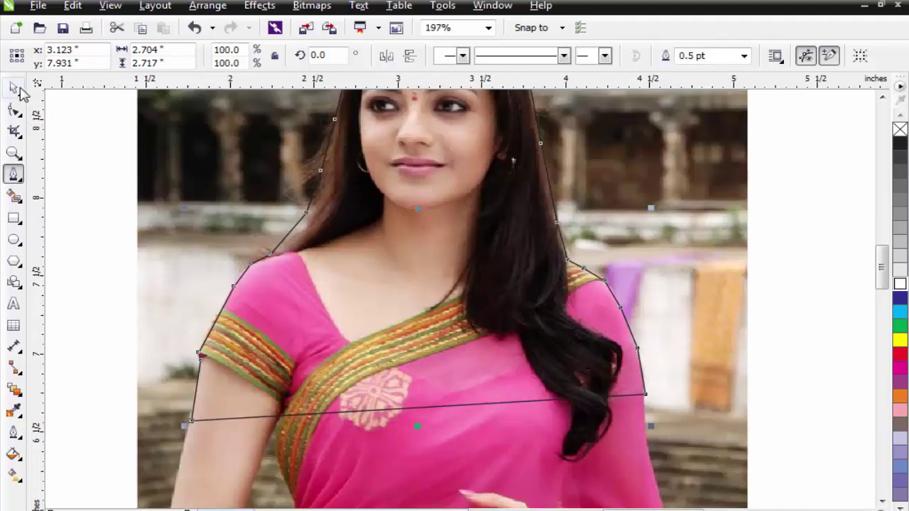
{"action": "left_click", "coordinate": [900, 299]}
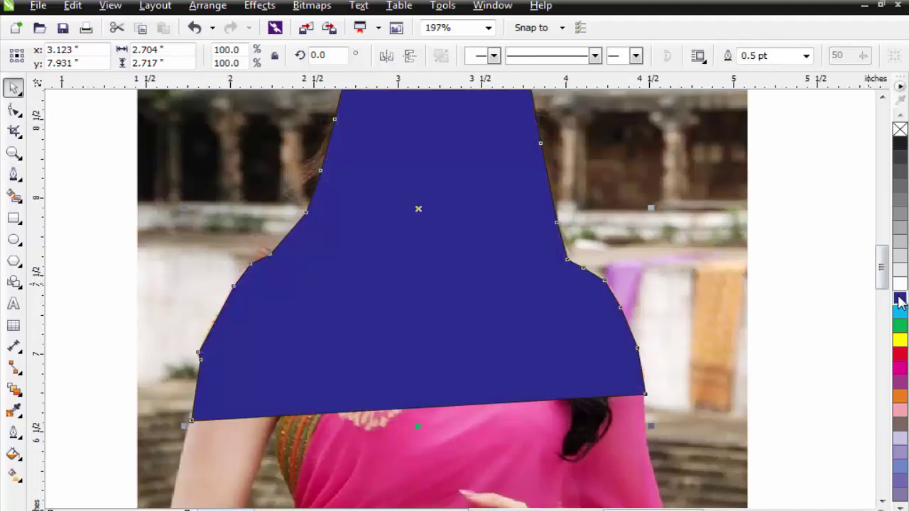
{"action": "key", "text": "ctrl+z"}
Step: Place a horizontal guideline at about y 6.57 inches, level with the outline's lowest corner on the bare arm
{"action": "scroll", "coordinate": [544, 230], "scroll_direction": "down", "scroll_amount": 2}
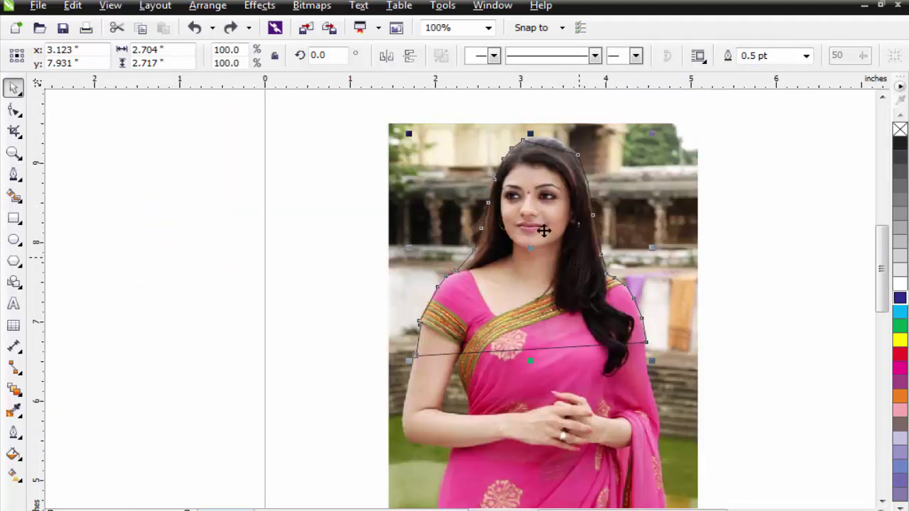
{"action": "scroll", "coordinate": [465, 191], "scroll_direction": "down", "scroll_amount": 2}
{"action": "left_click_drag", "start_coordinate": [447, 159], "coordinate": [643, 334]}
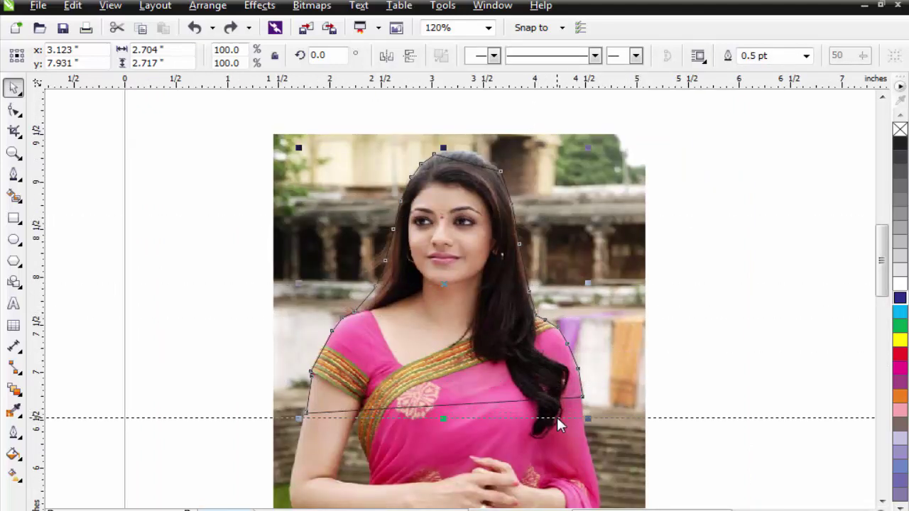
{"action": "left_click_drag", "start_coordinate": [557, 417], "coordinate": [559, 412]}
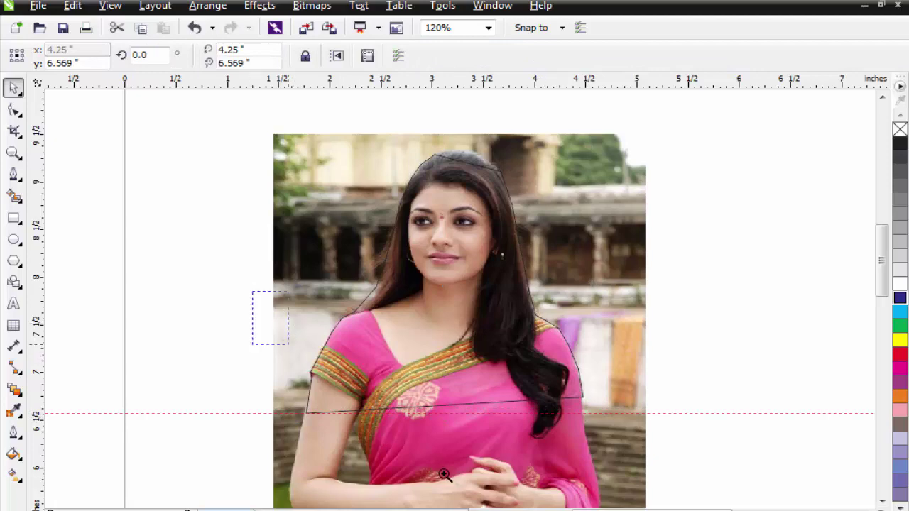
Step: Convert the outline's straight segment between the near shoulder and the hair to a curve and bend it toward the hair
{"action": "left_click_drag", "start_coordinate": [252, 291], "coordinate": [444, 475]}
{"action": "scroll", "coordinate": [461, 149], "scroll_direction": "down", "scroll_amount": 3}
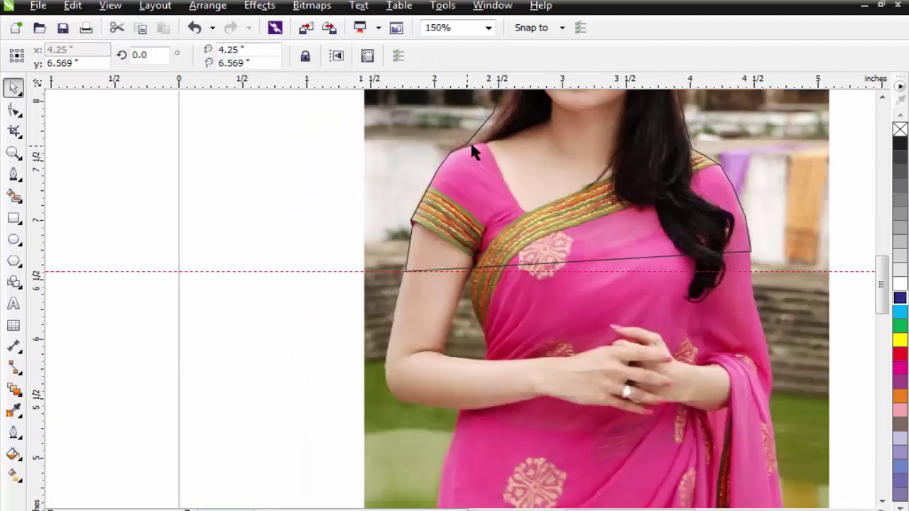
{"action": "scroll", "coordinate": [498, 242], "scroll_direction": "up", "scroll_amount": 4}
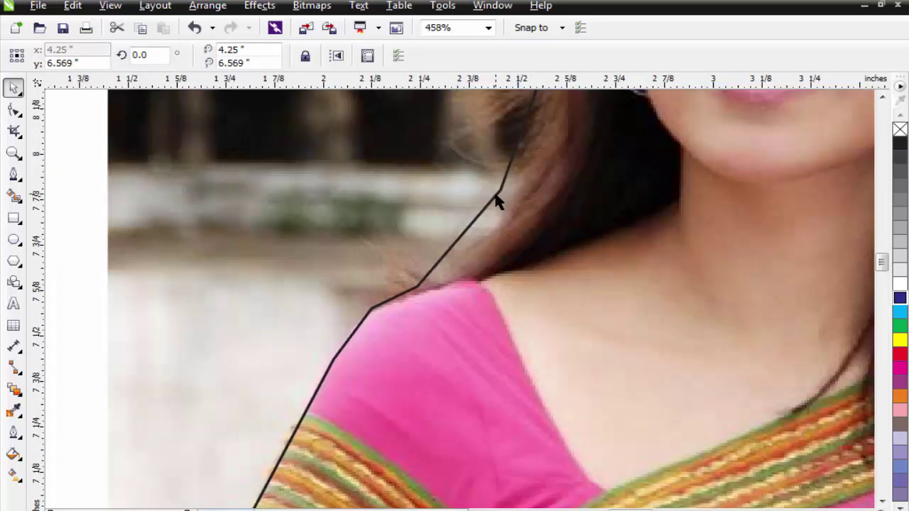
{"action": "left_click", "coordinate": [478, 213]}
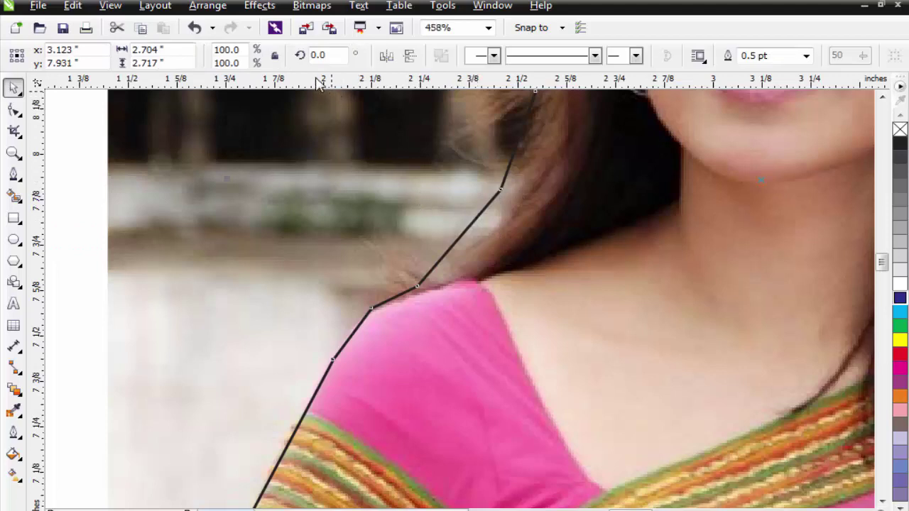
{"action": "left_click", "coordinate": [469, 222]}
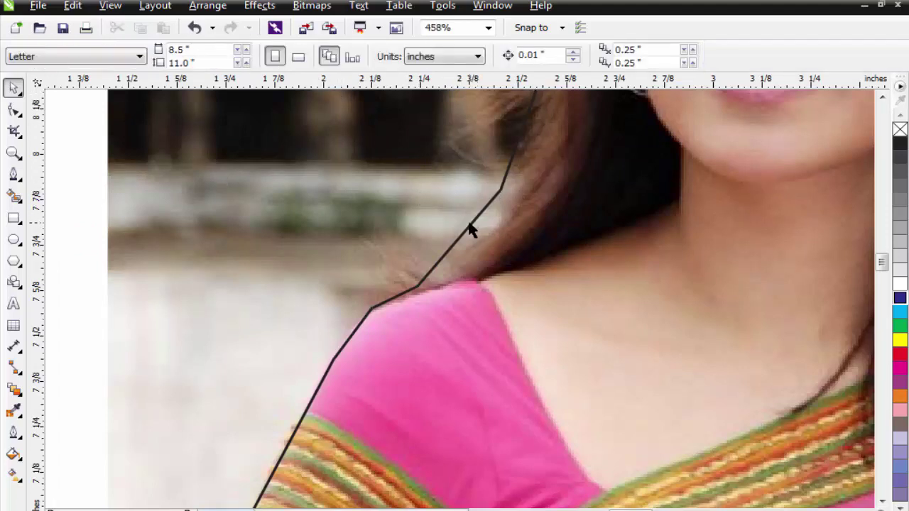
{"action": "left_click", "coordinate": [469, 226]}
{"action": "left_click", "coordinate": [15, 110]}
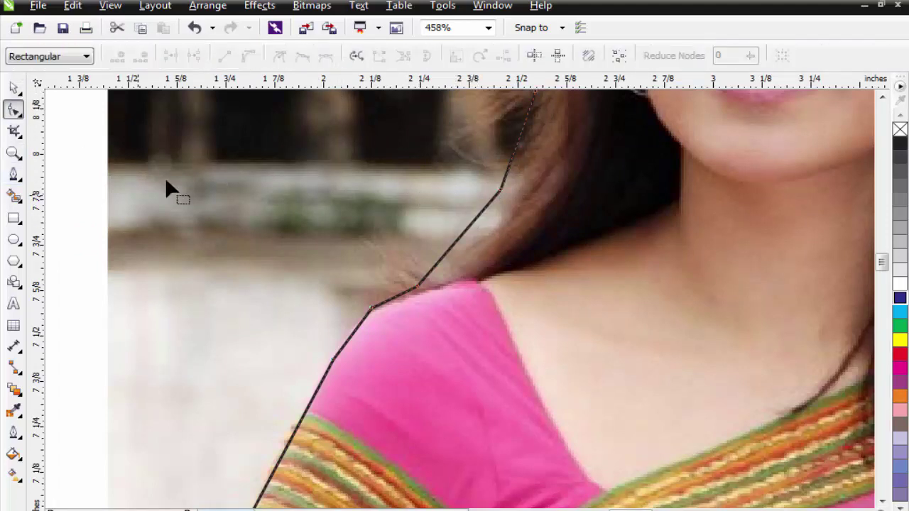
{"action": "left_click", "coordinate": [465, 231]}
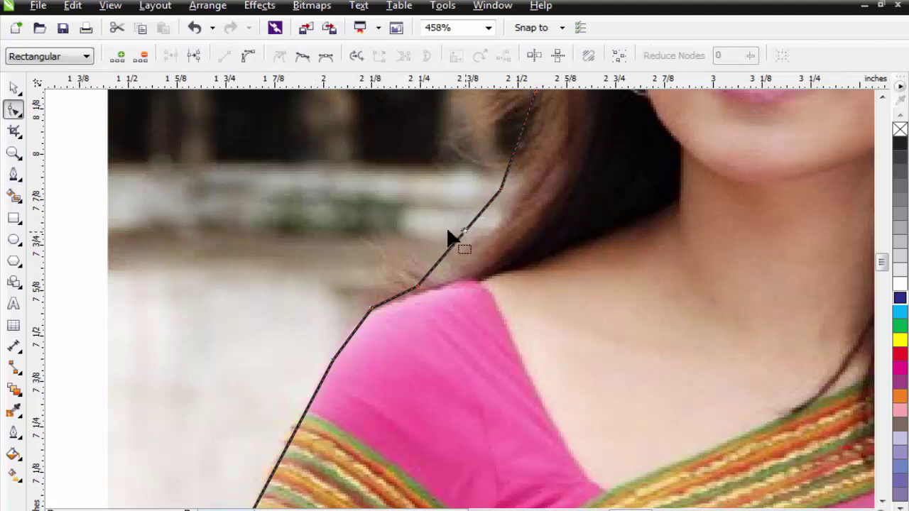
{"action": "left_click", "coordinate": [246, 57]}
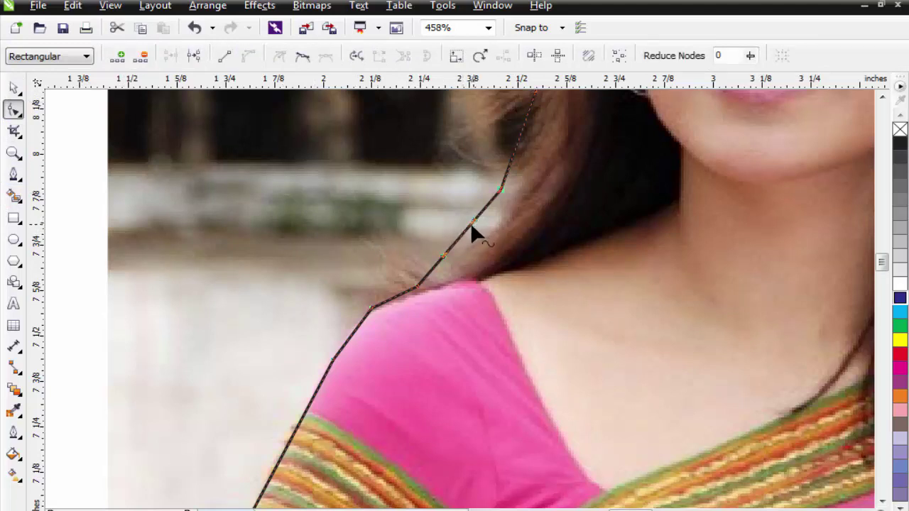
{"action": "left_click_drag", "start_coordinate": [470, 223], "coordinate": [481, 226]}
Step: Convert the hair-edge segment beside the cheek to a curve and adjust it slightly to follow the loose hair
{"action": "scroll", "coordinate": [519, 220], "scroll_direction": "down", "scroll_amount": 2}
{"action": "key", "text": "F2"}
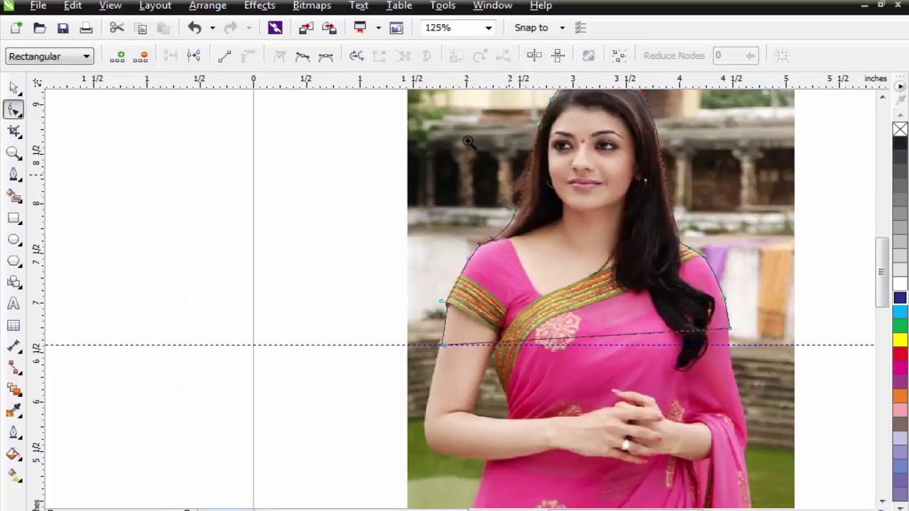
{"action": "left_click_drag", "start_coordinate": [469, 141], "coordinate": [598, 225]}
{"action": "left_click", "coordinate": [451, 213]}
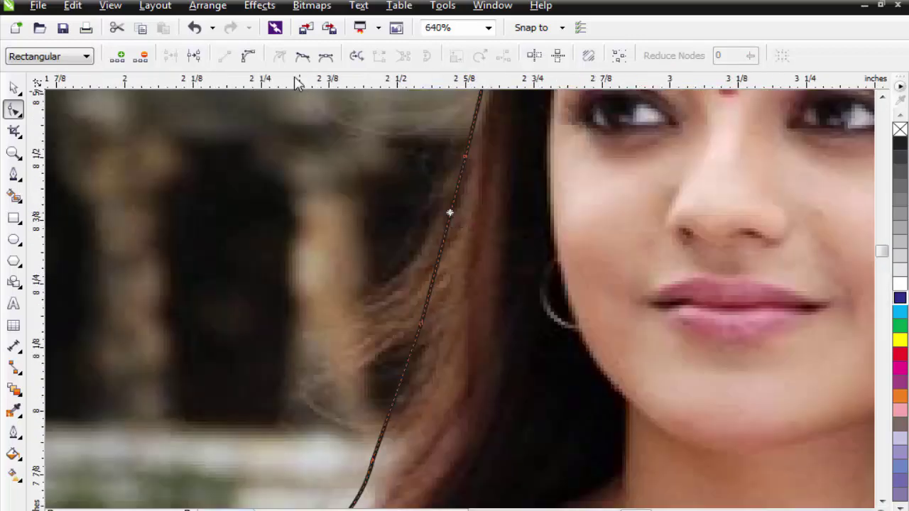
{"action": "left_click", "coordinate": [249, 57]}
{"action": "scroll", "coordinate": [474, 210], "scroll_direction": "down", "scroll_amount": 2}
{"action": "key", "text": "F2"}
{"action": "left_click_drag", "start_coordinate": [392, 135], "coordinate": [598, 288]}
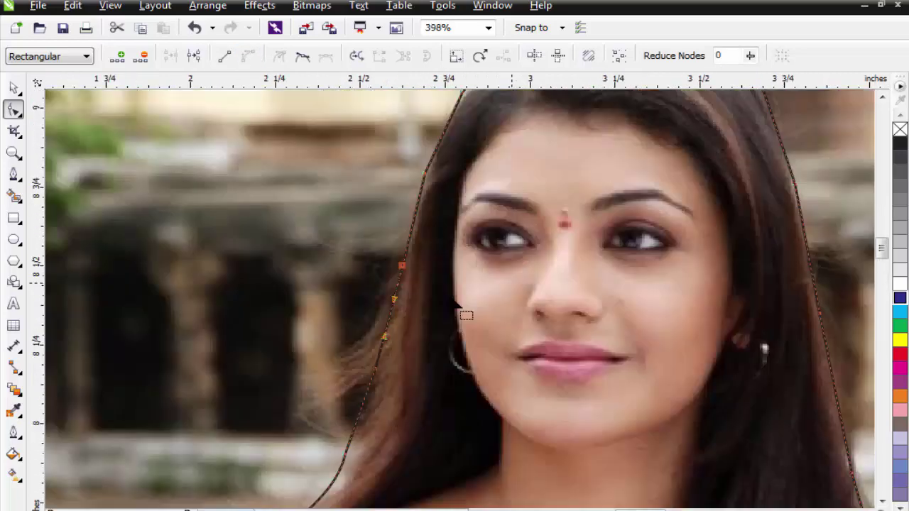
{"action": "left_click_drag", "start_coordinate": [389, 318], "coordinate": [386, 317]}
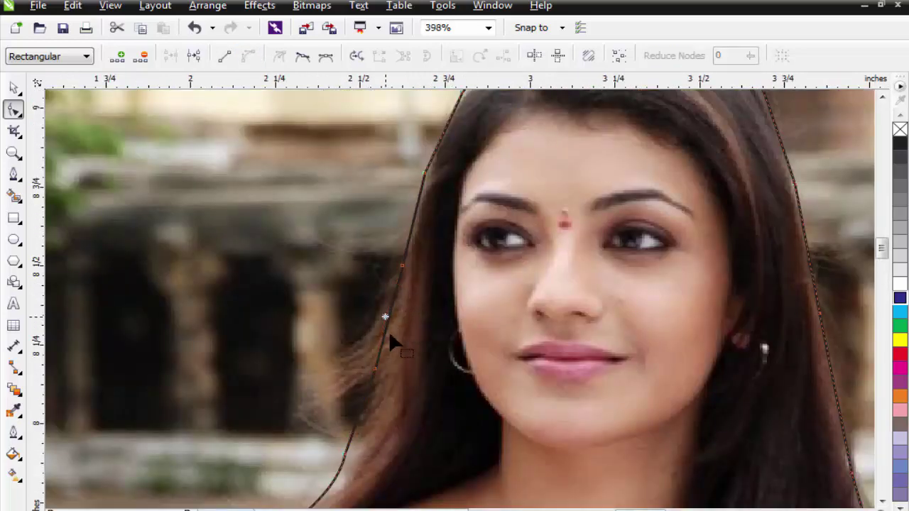
{"action": "left_click", "coordinate": [381, 344]}
Step: Convert the straight segment across the top of the head to a curve and bow it up around the crown
{"action": "scroll", "coordinate": [466, 243], "scroll_direction": "down", "scroll_amount": 1}
{"action": "scroll", "coordinate": [466, 238], "scroll_direction": "down", "scroll_amount": 1}
{"action": "key", "text": "F2"}
{"action": "left_click_drag", "start_coordinate": [464, 179], "coordinate": [569, 258]}
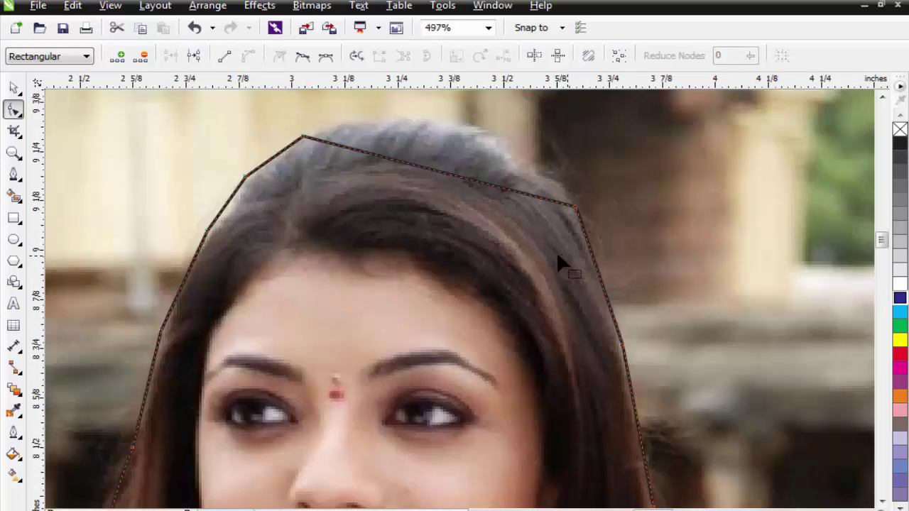
{"action": "left_click", "coordinate": [456, 177]}
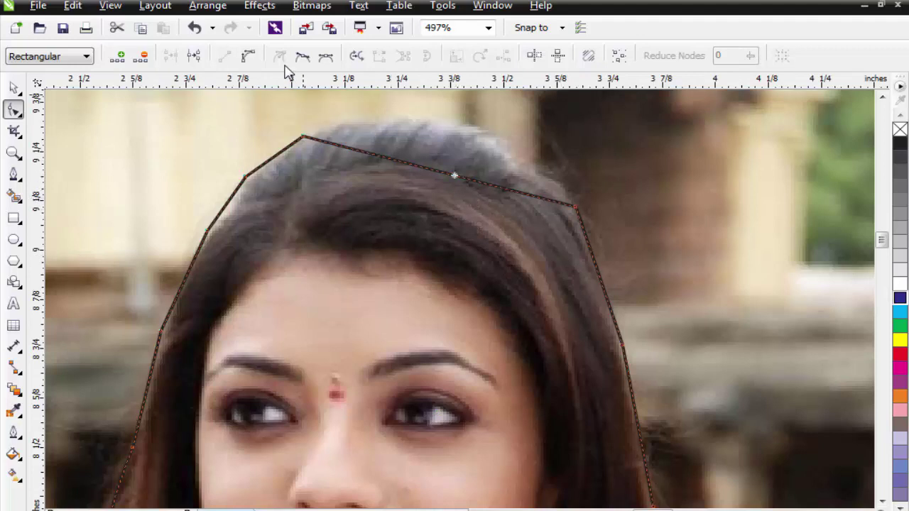
{"action": "left_click", "coordinate": [248, 56]}
{"action": "left_click_drag", "start_coordinate": [427, 171], "coordinate": [447, 125]}
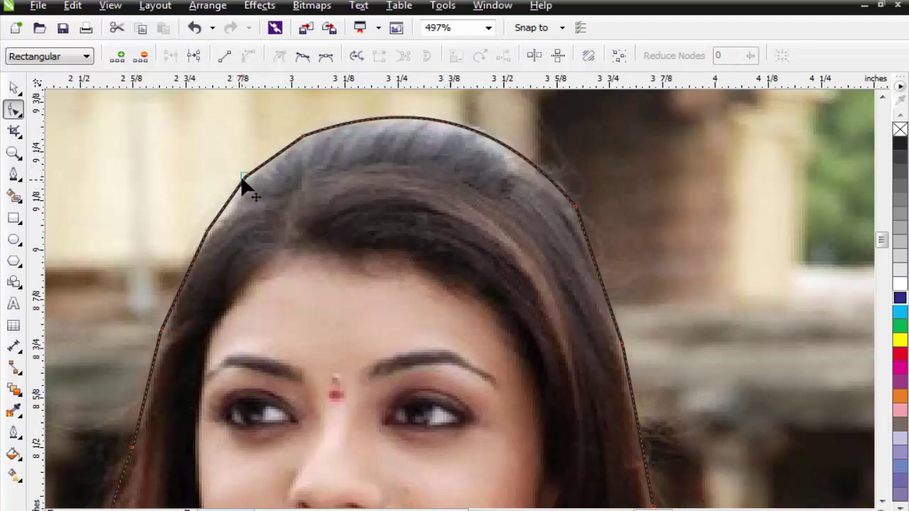
Step: Remove the extra node beside the crown and curve the merged segment outward so it runs smoothly into the crown arc
{"action": "left_click_drag", "start_coordinate": [245, 175], "coordinate": [267, 172]}
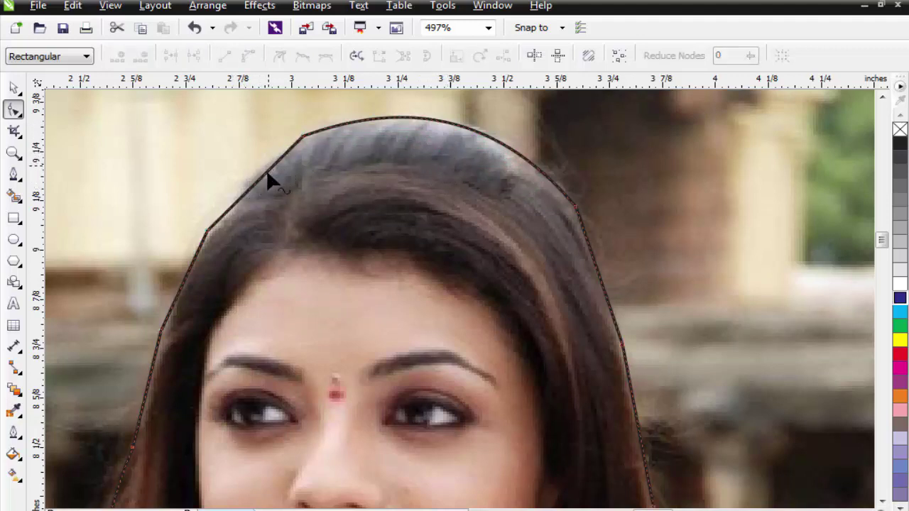
{"action": "left_click", "coordinate": [248, 56]}
{"action": "left_click_drag", "start_coordinate": [256, 182], "coordinate": [244, 176]}
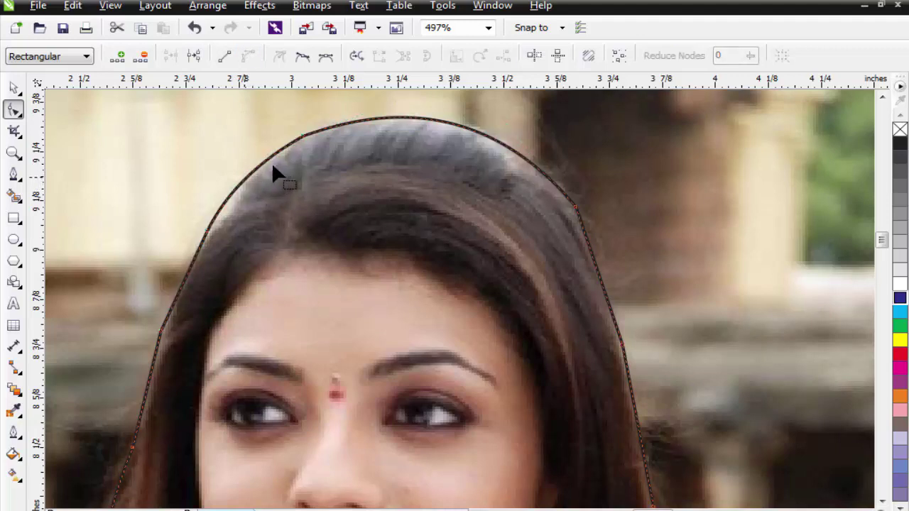
{"action": "left_click", "coordinate": [300, 136]}
{"action": "left_click", "coordinate": [438, 175]}
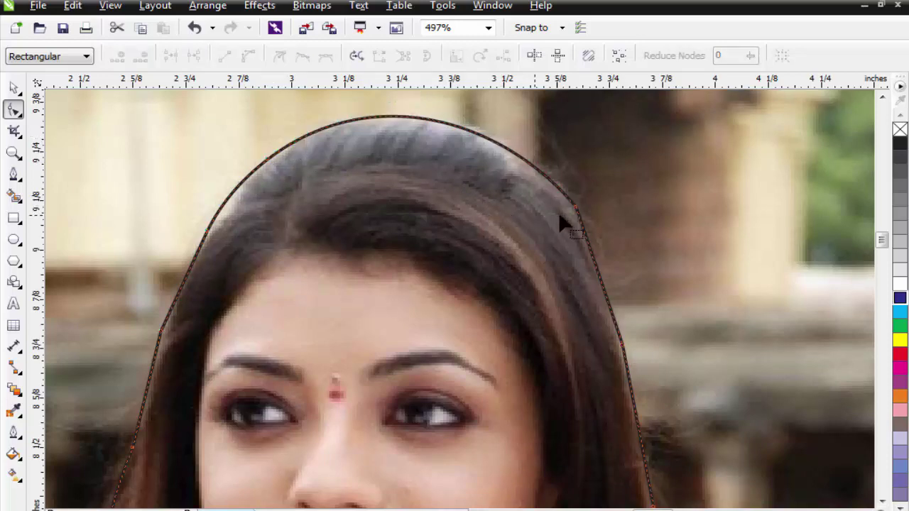
Step: Convert the upper hair segment on the far side of the head to a curve and fit it to the hair edge
{"action": "scroll", "coordinate": [560, 217], "scroll_direction": "down", "scroll_amount": 2}
{"action": "scroll", "coordinate": [537, 289], "scroll_direction": "up", "scroll_amount": 2}
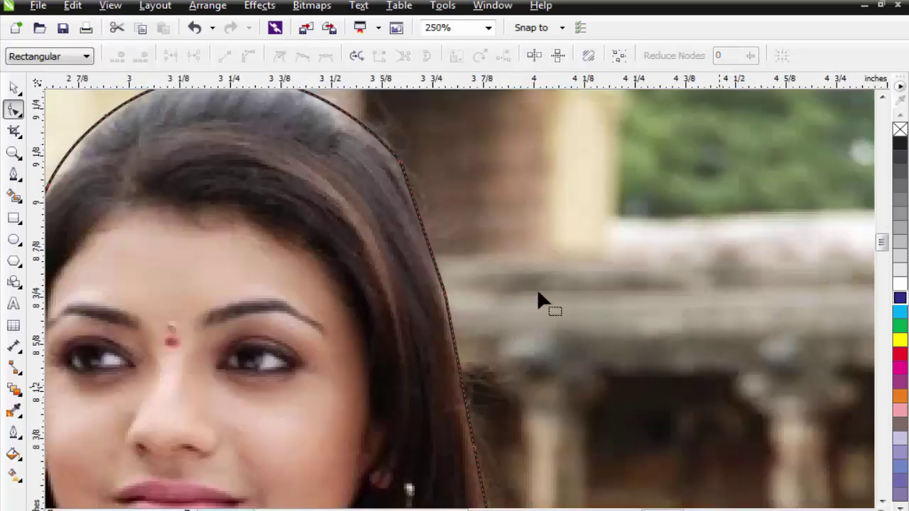
{"action": "left_click", "coordinate": [420, 220]}
{"action": "left_click", "coordinate": [249, 57]}
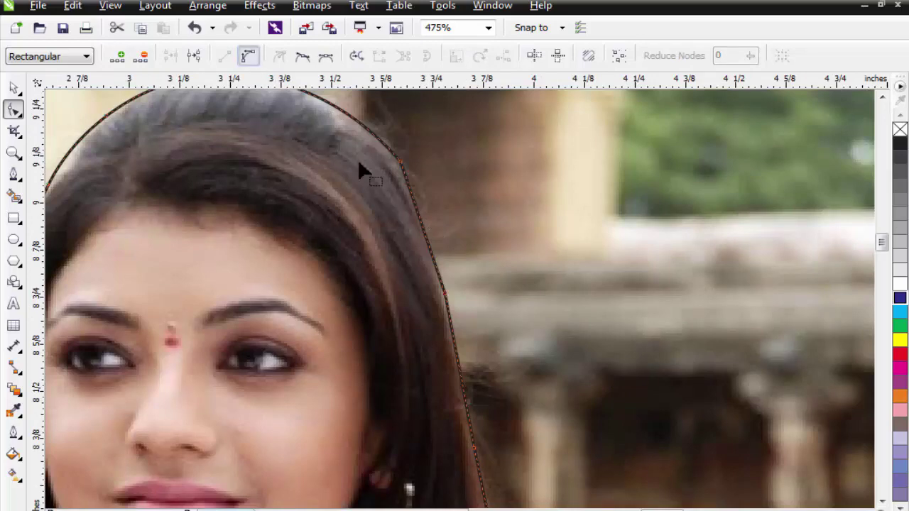
{"action": "left_click", "coordinate": [424, 227]}
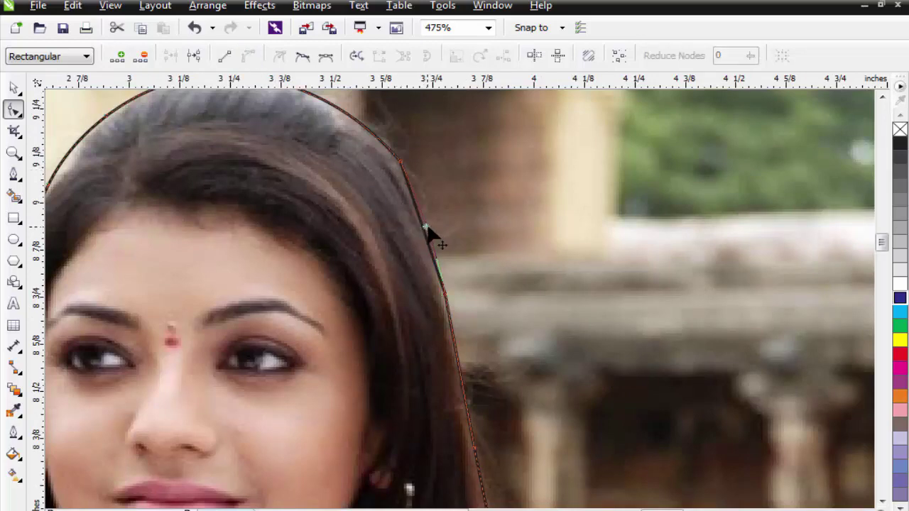
Step: Convert the short segment where the hair meets the far shoulder to a curve and shift it outward over the striped border
{"action": "scroll", "coordinate": [473, 252], "scroll_direction": "down", "scroll_amount": 4}
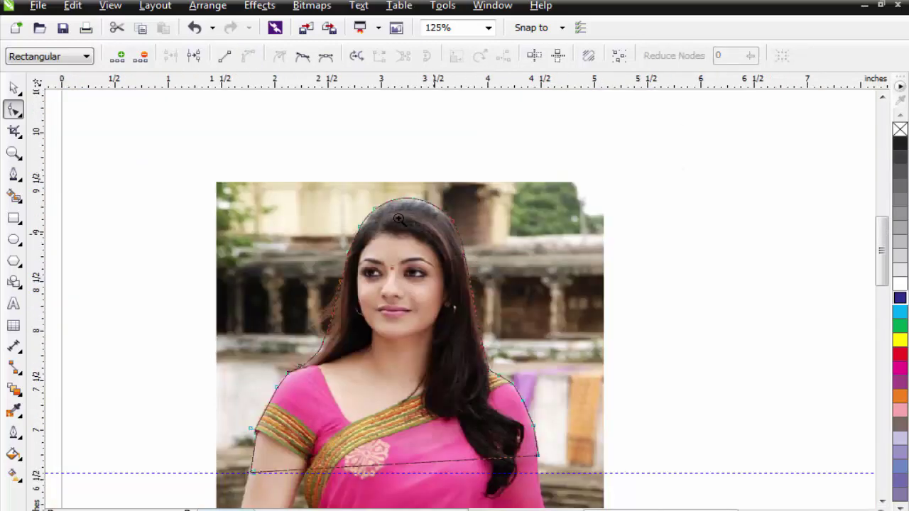
{"action": "scroll", "coordinate": [545, 390], "scroll_direction": "up", "scroll_amount": 3}
{"action": "scroll", "coordinate": [521, 355], "scroll_direction": "down", "scroll_amount": 2}
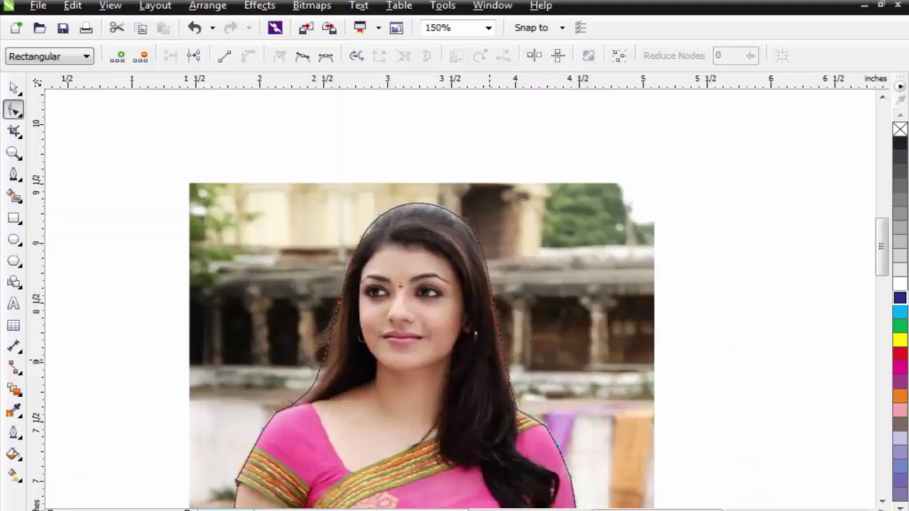
{"action": "left_click_drag", "start_coordinate": [583, 462], "coordinate": [584, 463]}
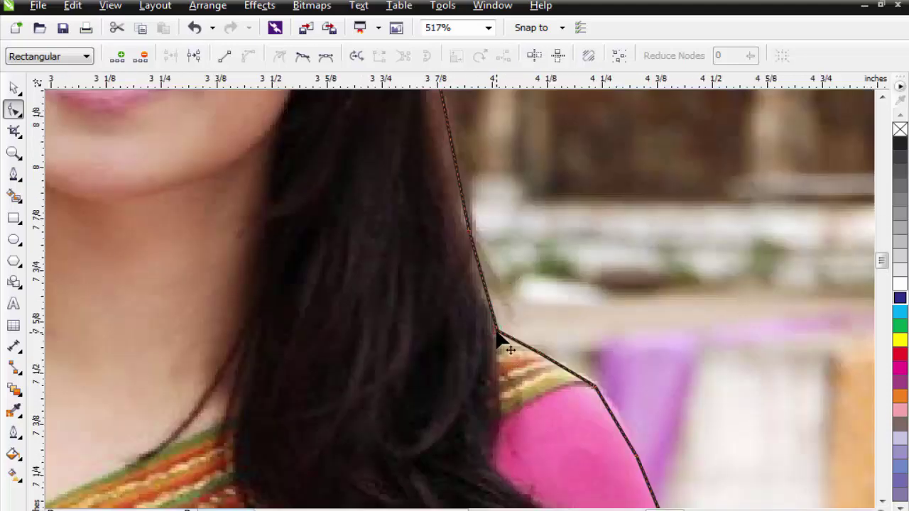
{"action": "left_click", "coordinate": [498, 336]}
{"action": "left_click", "coordinate": [537, 352]}
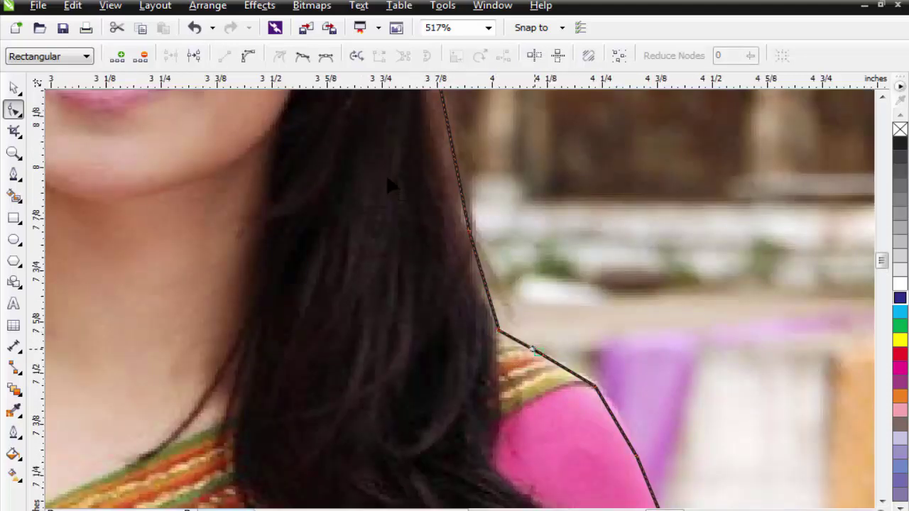
{"action": "left_click", "coordinate": [250, 57]}
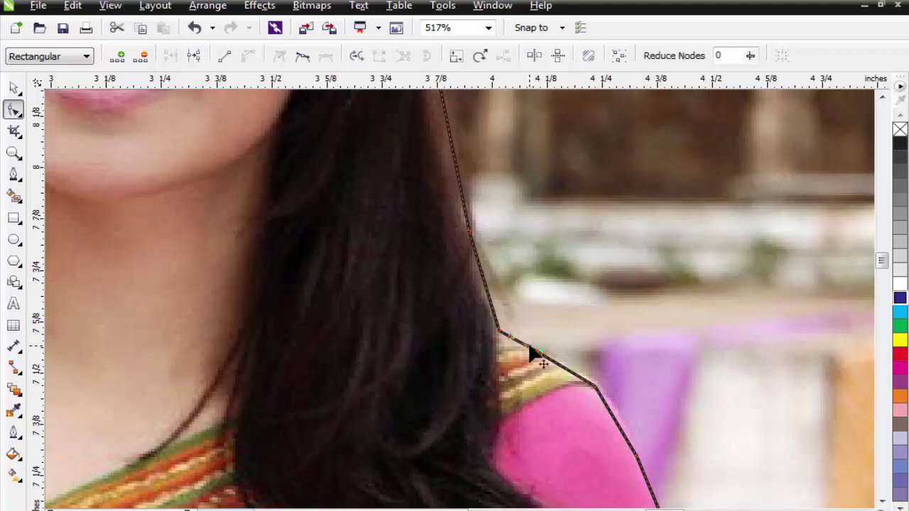
{"action": "left_click_drag", "start_coordinate": [538, 348], "coordinate": [563, 352]}
Step: Convert the upper-arm segment below the far shoulder to a curve and bow it along the pink sleeve
{"action": "scroll", "coordinate": [587, 390], "scroll_direction": "down", "scroll_amount": 3}
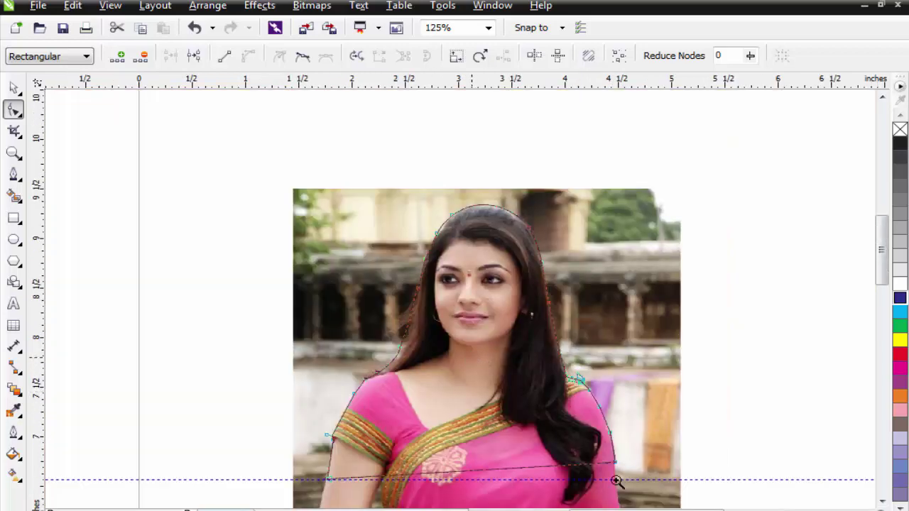
{"action": "scroll", "coordinate": [639, 491], "scroll_direction": "up", "scroll_amount": 2}
{"action": "scroll", "coordinate": [659, 461], "scroll_direction": "up", "scroll_amount": 3}
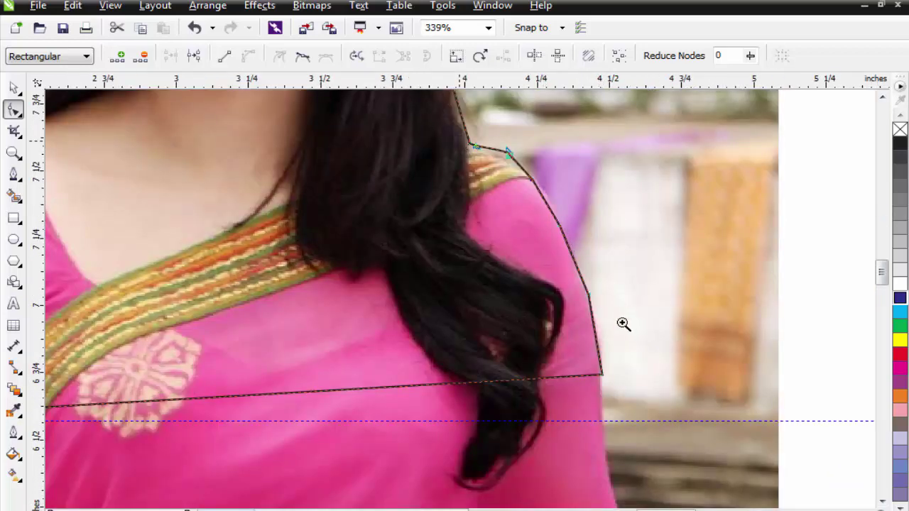
{"action": "scroll", "coordinate": [623, 323], "scroll_direction": "up", "scroll_amount": 2}
{"action": "left_click", "coordinate": [512, 326]}
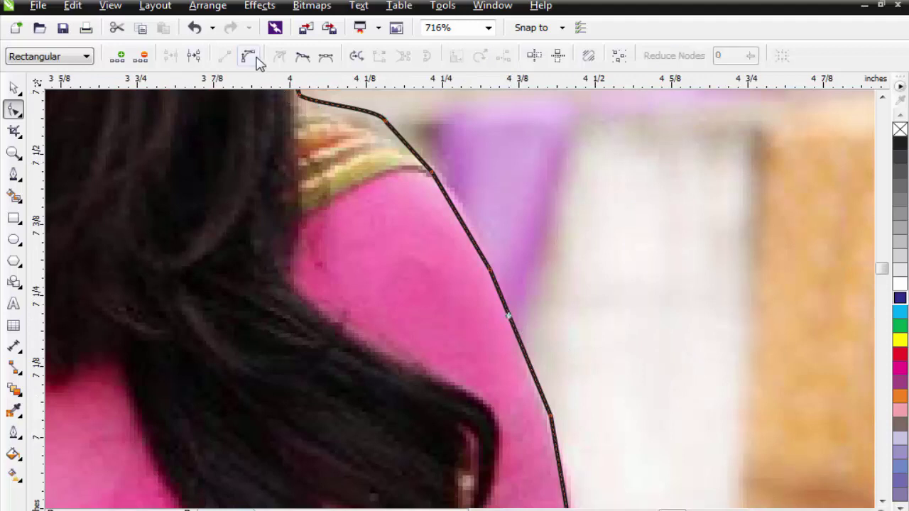
{"action": "left_click", "coordinate": [250, 57]}
{"action": "left_click_drag", "start_coordinate": [508, 310], "coordinate": [509, 304]}
Step: Convert the adjoining segment just below the striped border on the far shoulder to a curve and fit it to the sleeve
{"action": "left_click", "coordinate": [459, 218]}
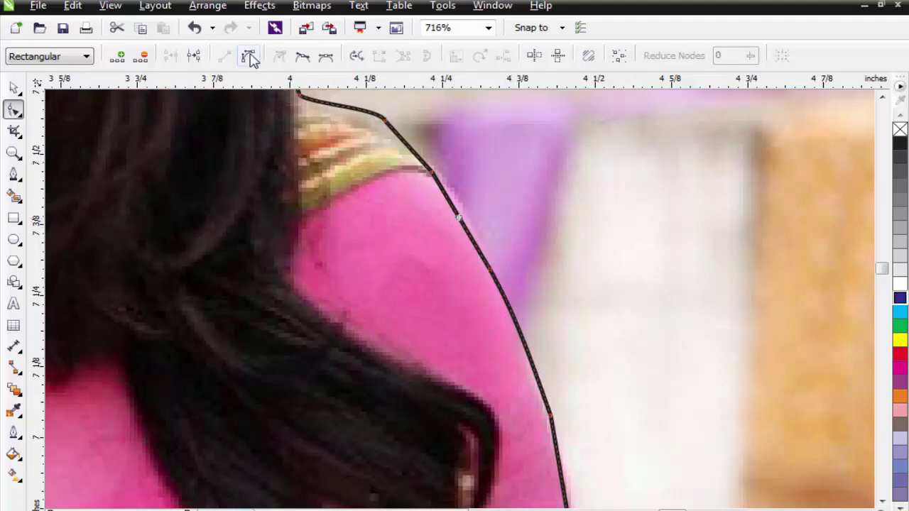
{"action": "left_click", "coordinate": [250, 57]}
{"action": "left_click", "coordinate": [460, 217]}
{"action": "left_click", "coordinate": [548, 418]}
{"action": "scroll", "coordinate": [533, 404], "scroll_direction": "down", "scroll_amount": 3}
{"action": "key", "text": "F2"}
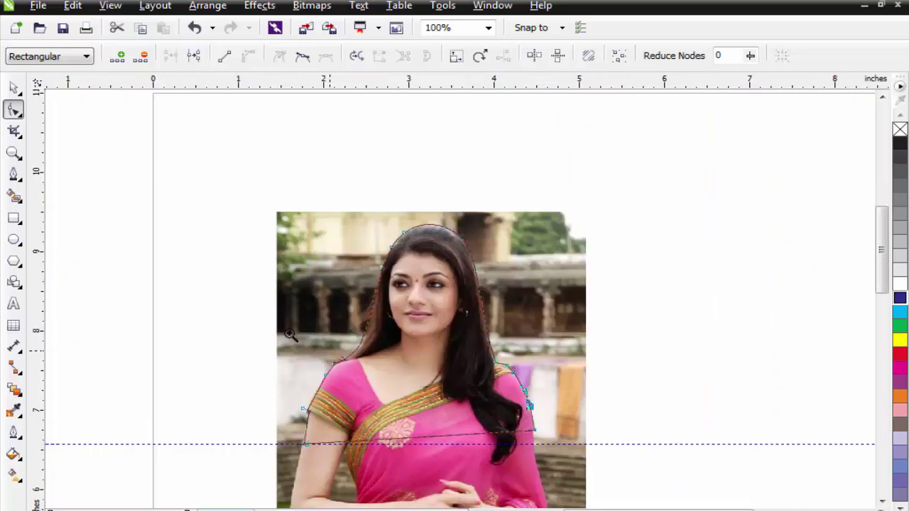
Step: Move the outline's lower corner node at the far arm down along the sleeve edge to the horizontal guideline
{"action": "left_click_drag", "start_coordinate": [287, 329], "coordinate": [493, 495]}
{"action": "scroll", "coordinate": [376, 421], "scroll_direction": "up", "scroll_amount": 2}
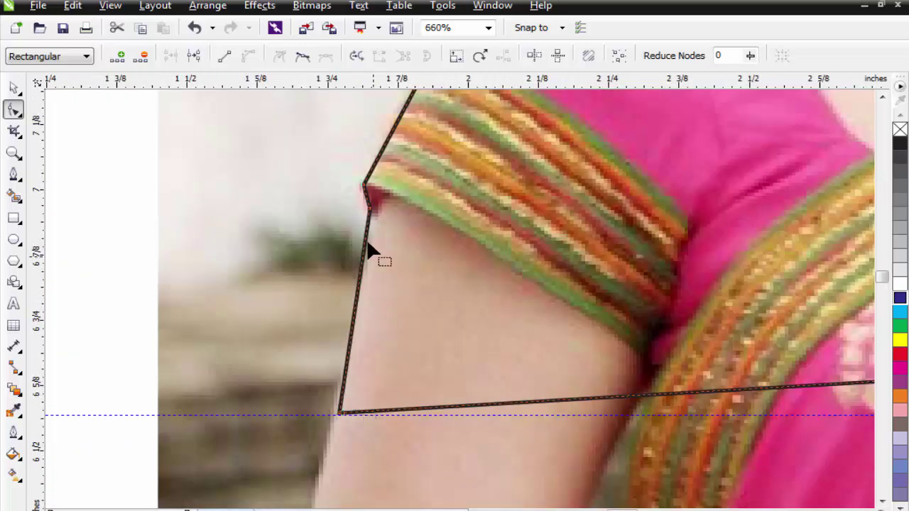
{"action": "scroll", "coordinate": [380, 319], "scroll_direction": "down", "scroll_amount": 3}
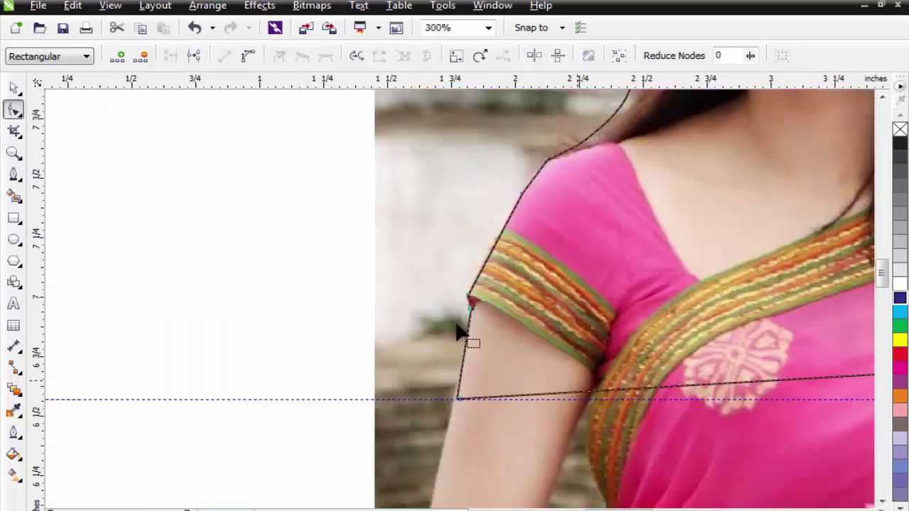
{"action": "scroll", "coordinate": [575, 248], "scroll_direction": "up", "scroll_amount": 4}
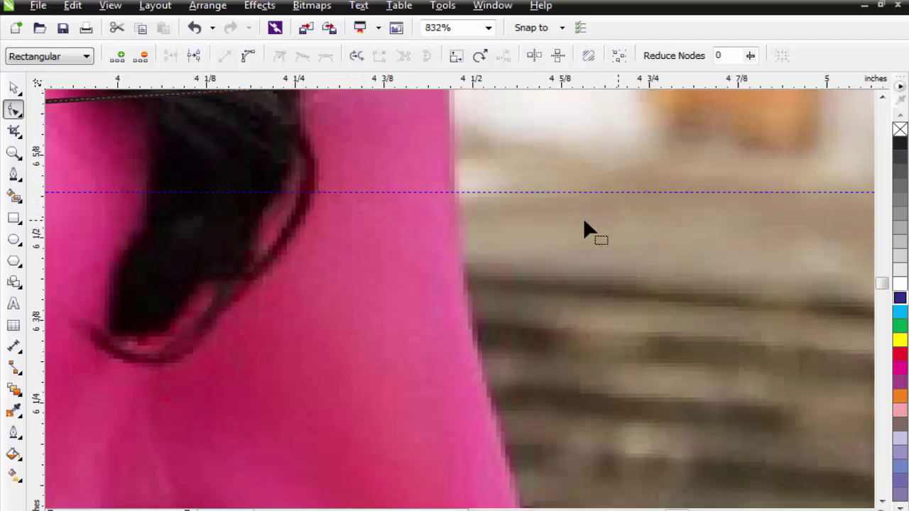
{"action": "scroll", "coordinate": [522, 234], "scroll_direction": "down", "scroll_amount": 1}
{"action": "scroll", "coordinate": [353, 181], "scroll_direction": "down", "scroll_amount": 1}
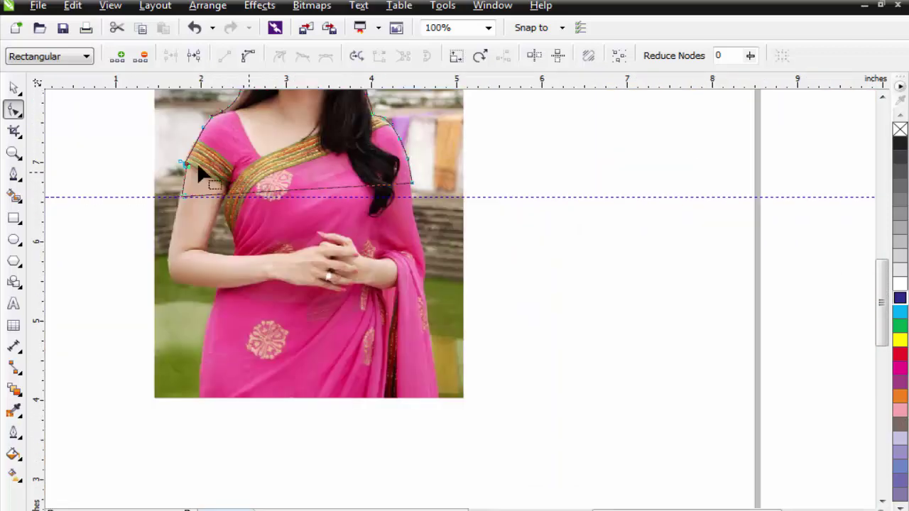
{"action": "scroll", "coordinate": [544, 249], "scroll_direction": "up", "scroll_amount": 1}
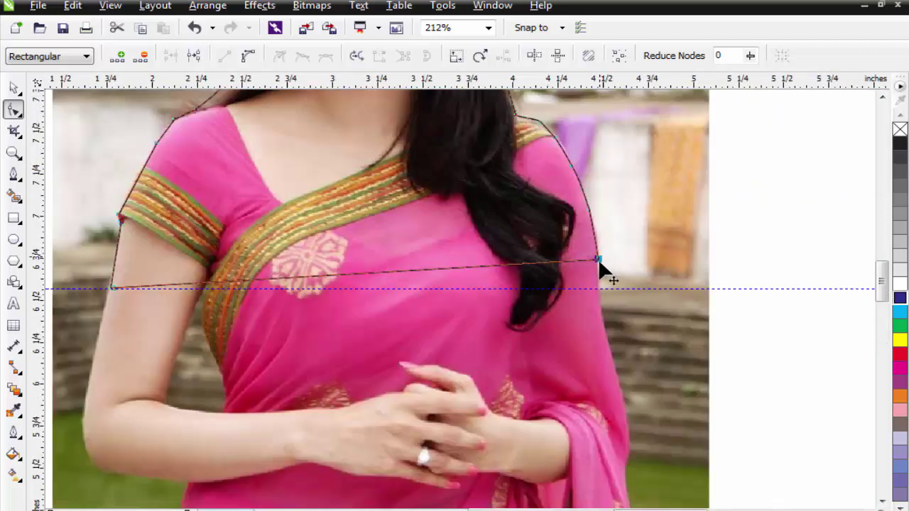
{"action": "left_click_drag", "start_coordinate": [600, 260], "coordinate": [601, 286]}
Step: Fill the traced outline with light grey to check its shape and undo the fill
{"action": "key", "text": "space"}
{"action": "scroll", "coordinate": [602, 283], "scroll_direction": "down", "scroll_amount": 2}
{"action": "key", "text": "F2"}
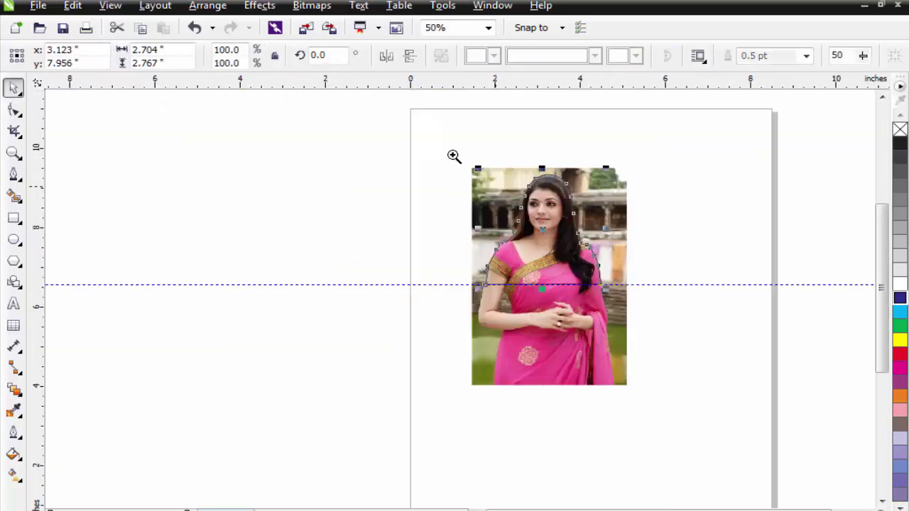
{"action": "left_click_drag", "start_coordinate": [454, 153], "coordinate": [658, 313]}
{"action": "left_click", "coordinate": [898, 271]}
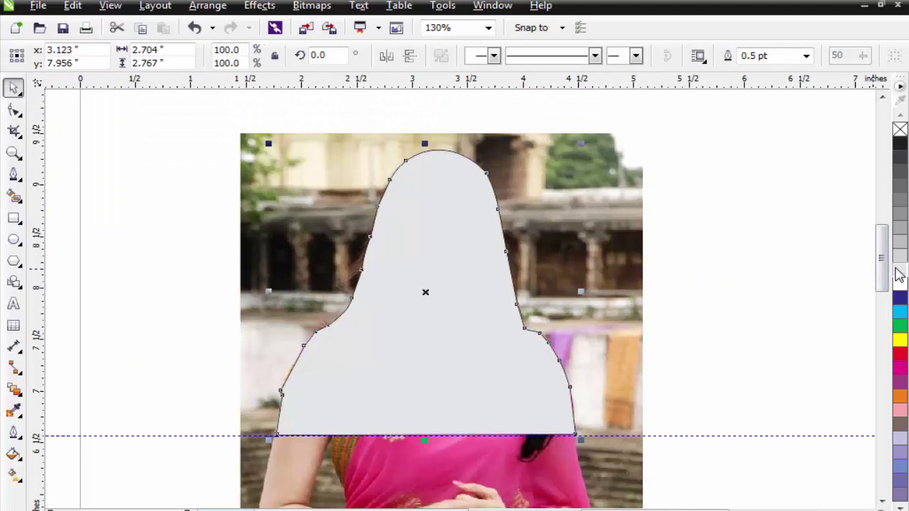
{"action": "key", "text": "ctrl+z"}
Step: Replace the outline node on the near-side hair edge at eye level with one slightly lower along the hair
{"action": "key", "text": "F2"}
{"action": "left_click_drag", "start_coordinate": [286, 188], "coordinate": [497, 350]}
{"action": "key", "text": "F10"}
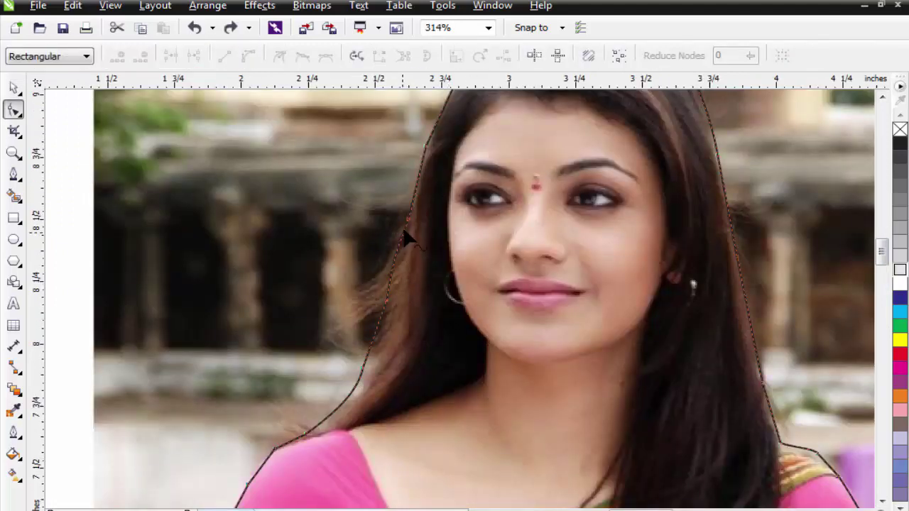
{"action": "scroll", "coordinate": [407, 238], "scroll_direction": "down", "scroll_amount": 3}
{"action": "scroll", "coordinate": [452, 313], "scroll_direction": "up", "scroll_amount": 7}
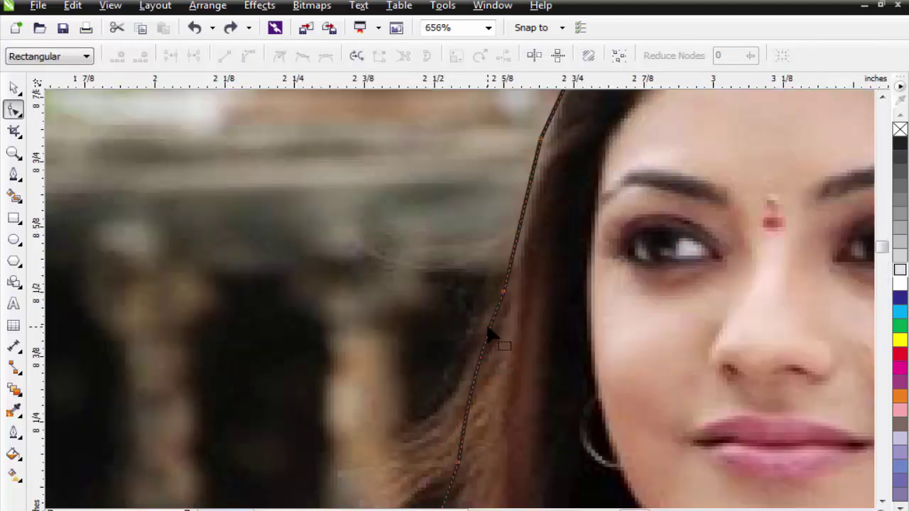
{"action": "left_click", "coordinate": [503, 294]}
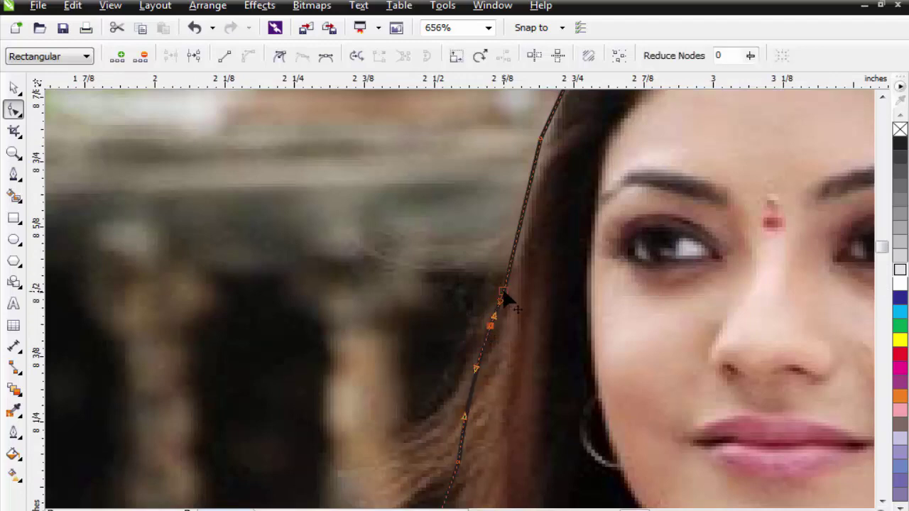
{"action": "key", "text": "Escape"}
{"action": "scroll", "coordinate": [550, 291], "scroll_direction": "down", "scroll_amount": 5}
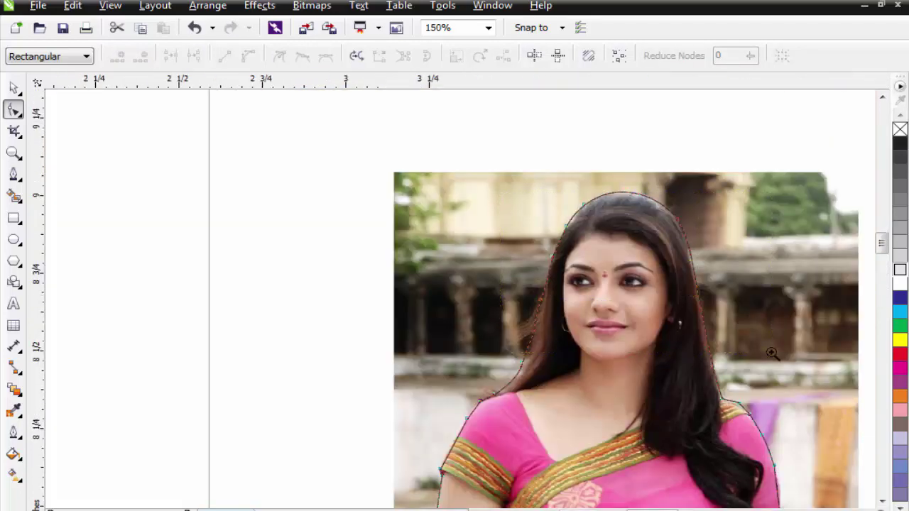
Step: Replace the outline node midway down the far sleeve with one slightly lower to smooth the arm edge
{"action": "scroll", "coordinate": [680, 296], "scroll_direction": "up", "scroll_amount": 4}
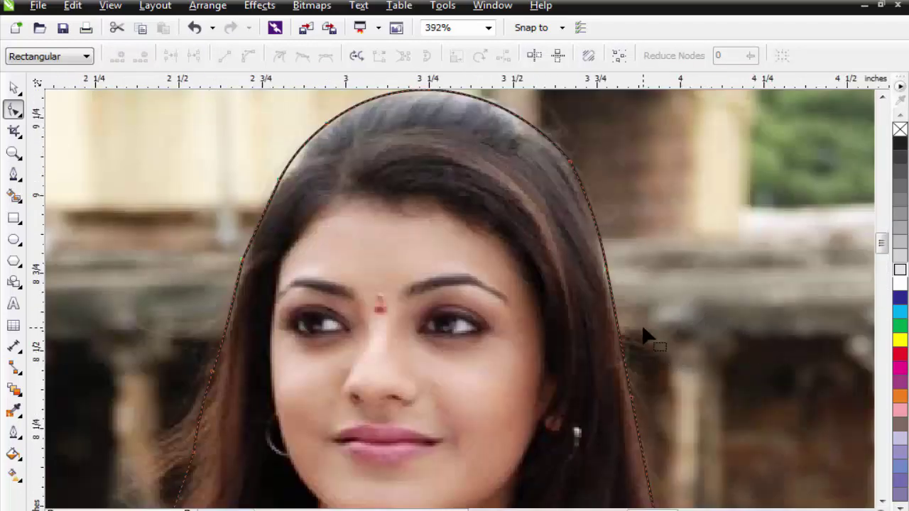
{"action": "scroll", "coordinate": [647, 336], "scroll_direction": "down", "scroll_amount": 5}
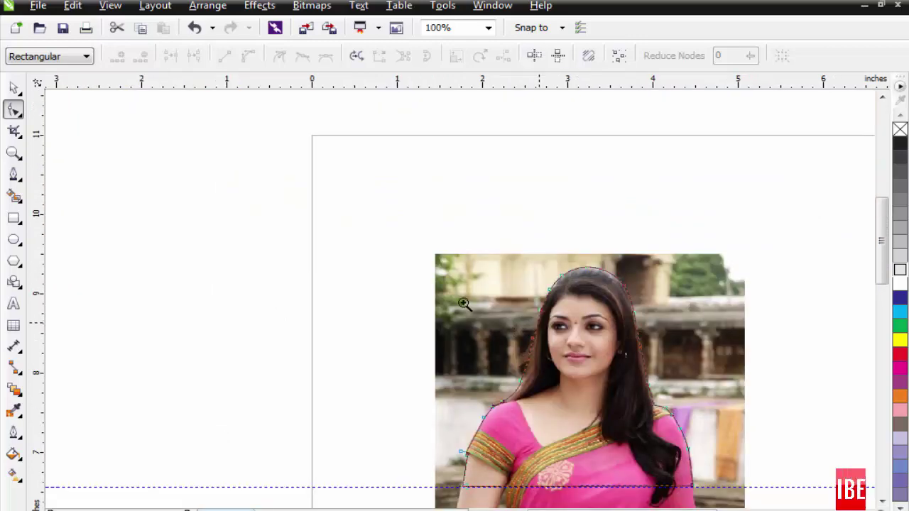
{"action": "scroll", "coordinate": [715, 475], "scroll_direction": "up", "scroll_amount": 3}
{"action": "scroll", "coordinate": [611, 375], "scroll_direction": "up", "scroll_amount": 2}
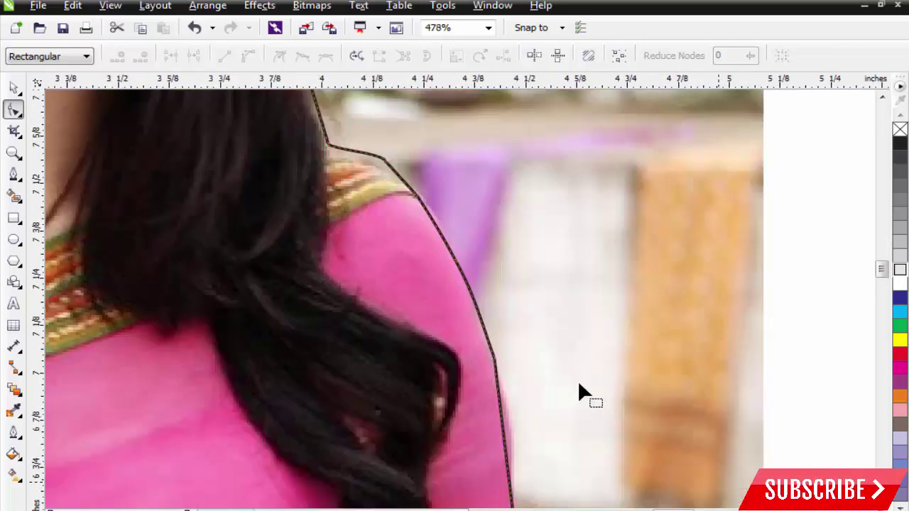
{"action": "left_click", "coordinate": [497, 383]}
{"action": "double_click", "coordinate": [494, 359]}
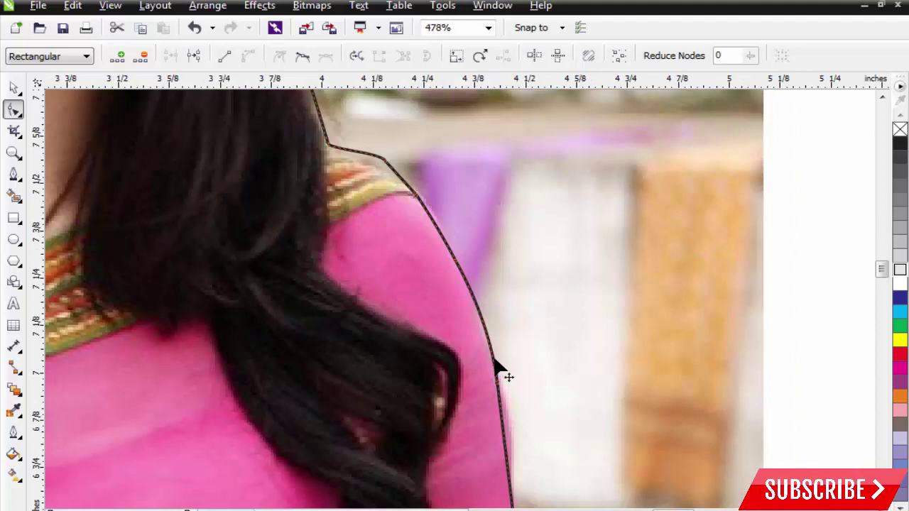
{"action": "left_click", "coordinate": [384, 162]}
Step: Replace the two outline nodes on the near shoulder with ones slightly farther down the sleeve edge
{"action": "scroll", "coordinate": [349, 262], "scroll_direction": "down", "scroll_amount": 5}
{"action": "scroll", "coordinate": [363, 206], "scroll_direction": "up", "scroll_amount": 5}
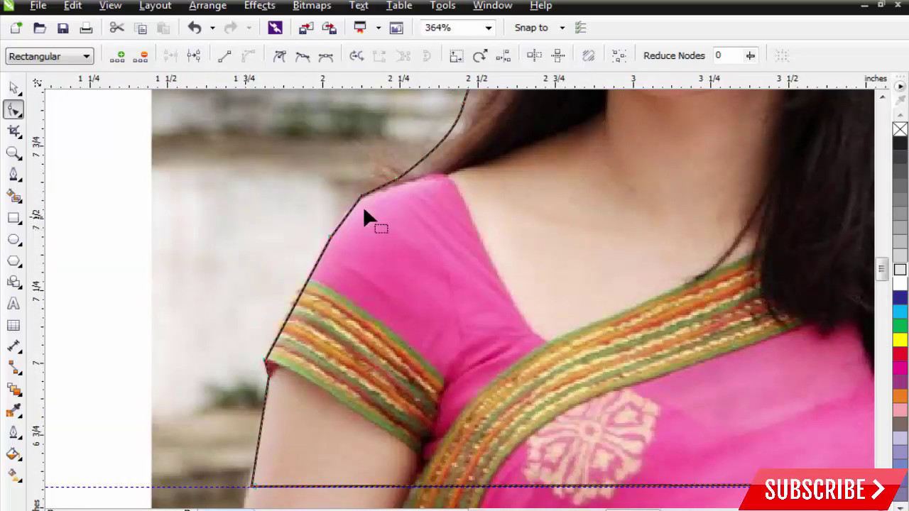
{"action": "double_click", "coordinate": [350, 208]}
{"action": "double_click", "coordinate": [361, 196]}
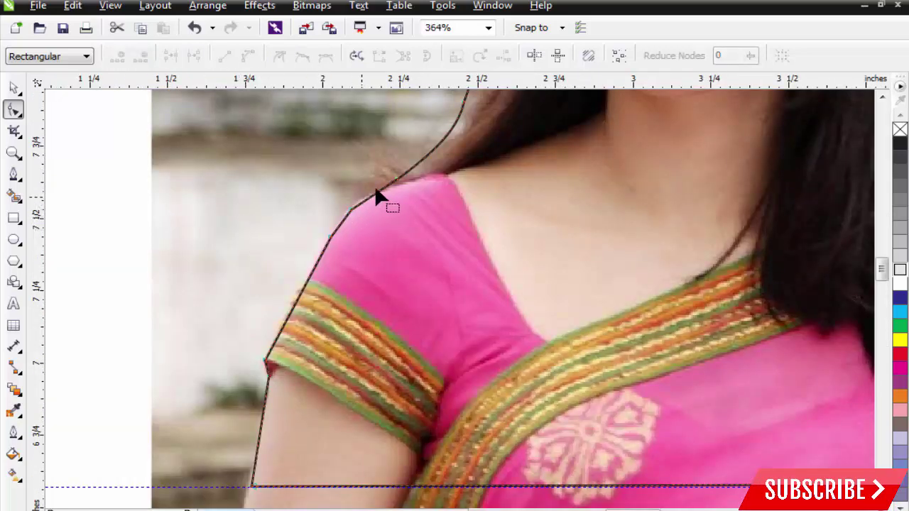
{"action": "left_click", "coordinate": [328, 242]}
{"action": "key", "text": "Delete"}
{"action": "left_click", "coordinate": [270, 367]}
{"action": "key", "text": "Delete"}
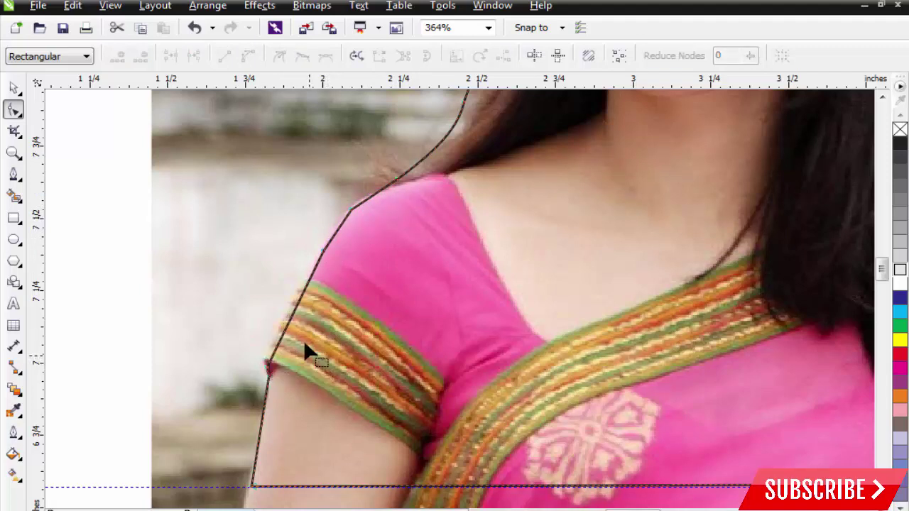
{"action": "key", "text": "ctrl+z"}
Step: Add a node midway along the near sleeve's striped border and replace the two hem-corner nodes with one just below them
{"action": "double_click", "coordinate": [285, 324]}
{"action": "key", "text": "F2"}
{"action": "left_click_drag", "start_coordinate": [231, 321], "coordinate": [362, 386]}
{"action": "key", "text": "Delete"}
{"action": "scroll", "coordinate": [285, 355], "scroll_direction": "down", "scroll_amount": 2}
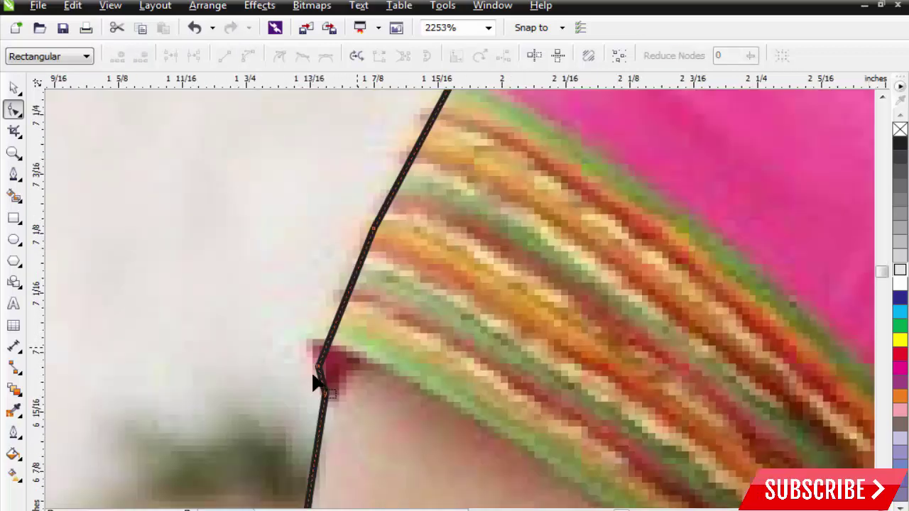
{"action": "double_click", "coordinate": [321, 412]}
{"action": "left_click", "coordinate": [324, 395]}
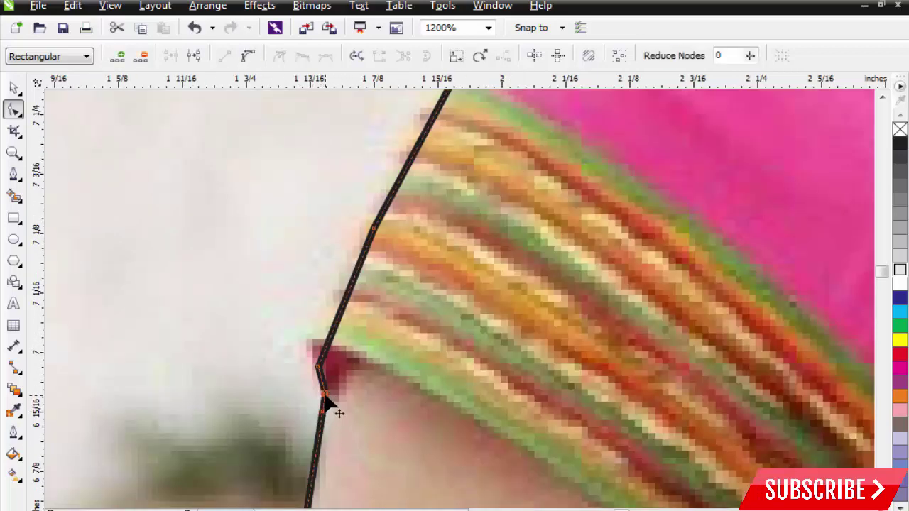
{"action": "key", "text": "Delete"}
{"action": "left_click", "coordinate": [318, 366]}
{"action": "key", "text": "Delete"}
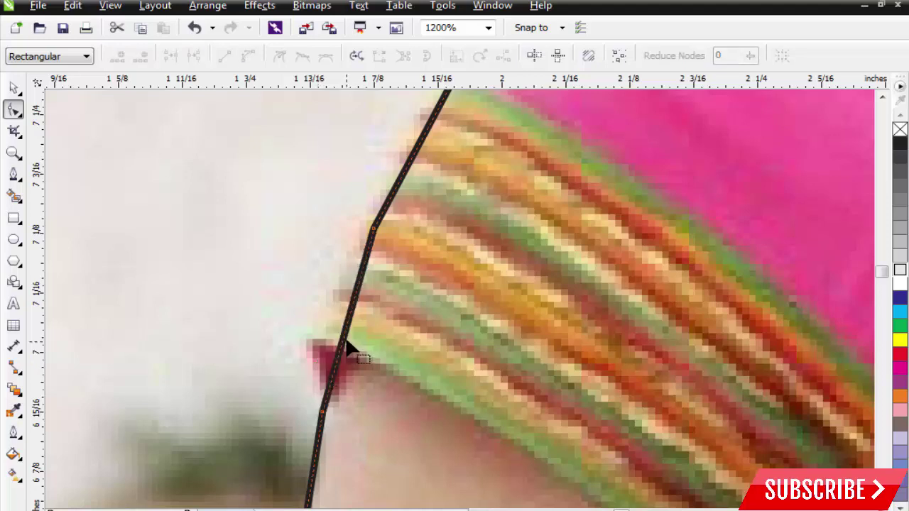
Step: Convert the segment along the lower striped border of the near sleeve to a curve and bow it outward to the sleeve edge
{"action": "left_click", "coordinate": [346, 327]}
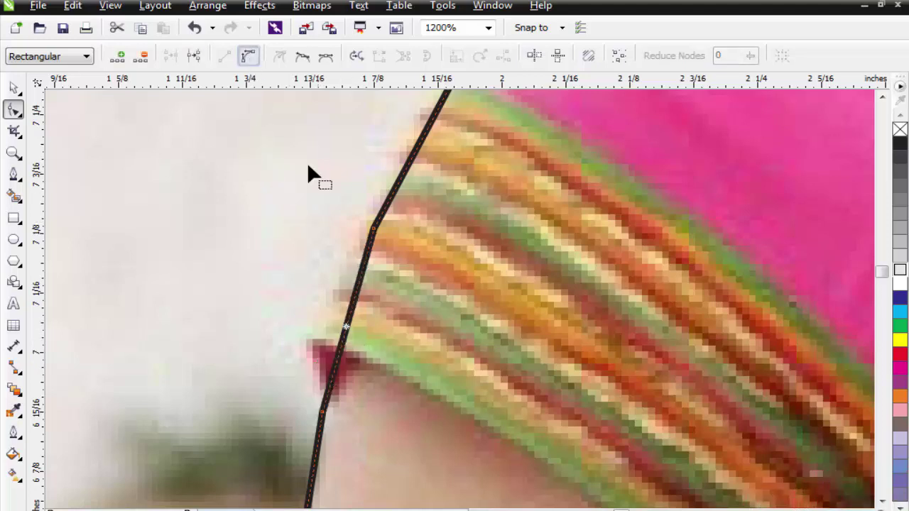
{"action": "left_click", "coordinate": [350, 305]}
{"action": "left_click_drag", "start_coordinate": [353, 313], "coordinate": [341, 308]}
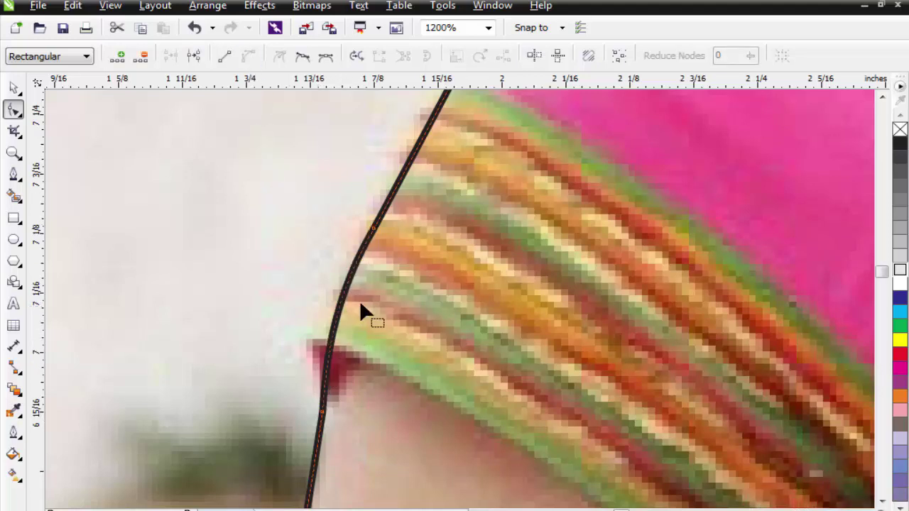
{"action": "scroll", "coordinate": [370, 313], "scroll_direction": "down", "scroll_amount": 2}
{"action": "scroll", "coordinate": [379, 319], "scroll_direction": "down", "scroll_amount": 2}
{"action": "key", "text": "F2"}
{"action": "left_click_drag", "start_coordinate": [303, 182], "coordinate": [741, 461]}
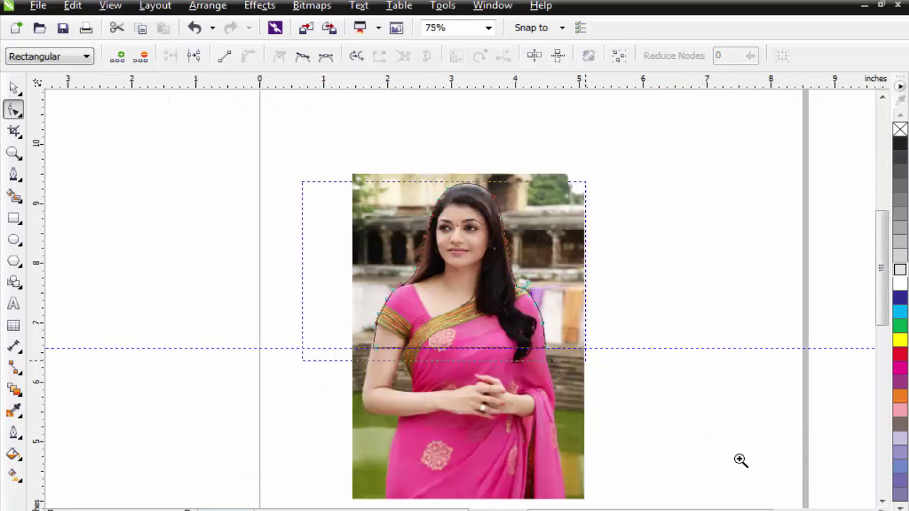
Step: Place the photo inside the traced outline with PowerClip
{"action": "key", "text": "space"}
{"action": "scroll", "coordinate": [500, 278], "scroll_direction": "down", "scroll_amount": 1}
{"action": "key", "text": "F2"}
{"action": "key", "text": "z"}
{"action": "left_click_drag", "start_coordinate": [274, 111], "coordinate": [632, 342]}
{"action": "key", "text": "space"}
{"action": "left_click", "coordinate": [544, 230]}
{"action": "left_click", "coordinate": [579, 213]}
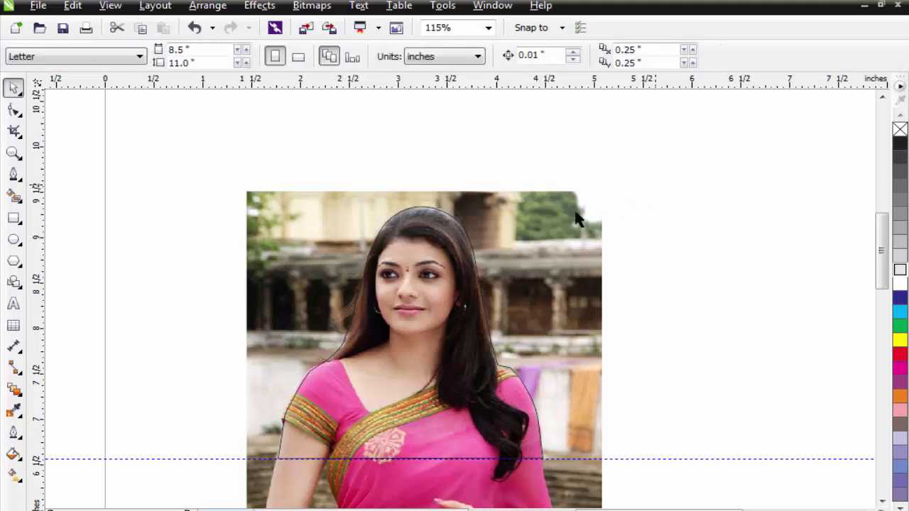
{"action": "left_click", "coordinate": [577, 218]}
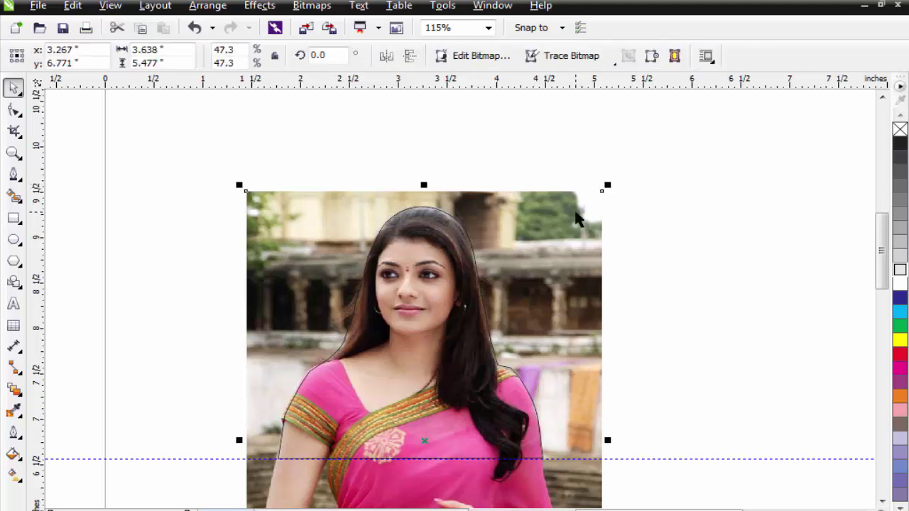
{"action": "left_click", "coordinate": [275, 8]}
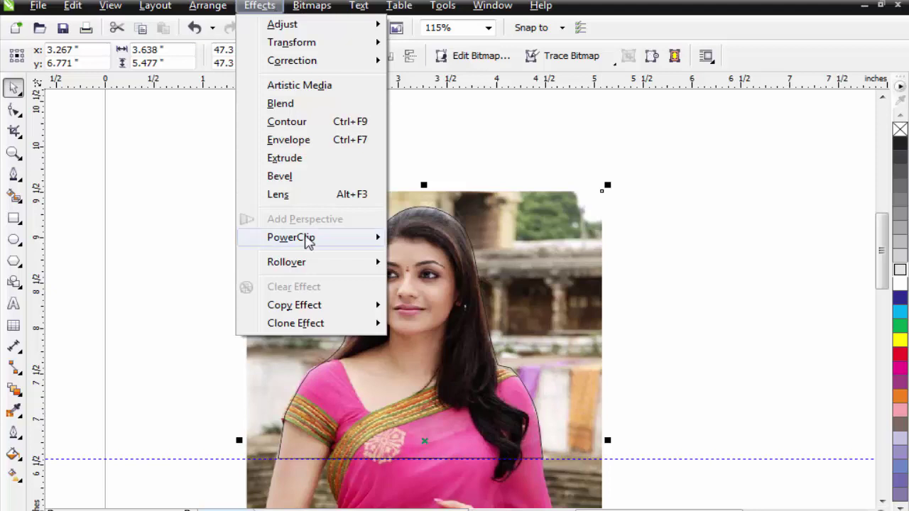
{"action": "mouse_move", "coordinate": [309, 241]}
{"action": "left_click", "coordinate": [443, 239]}
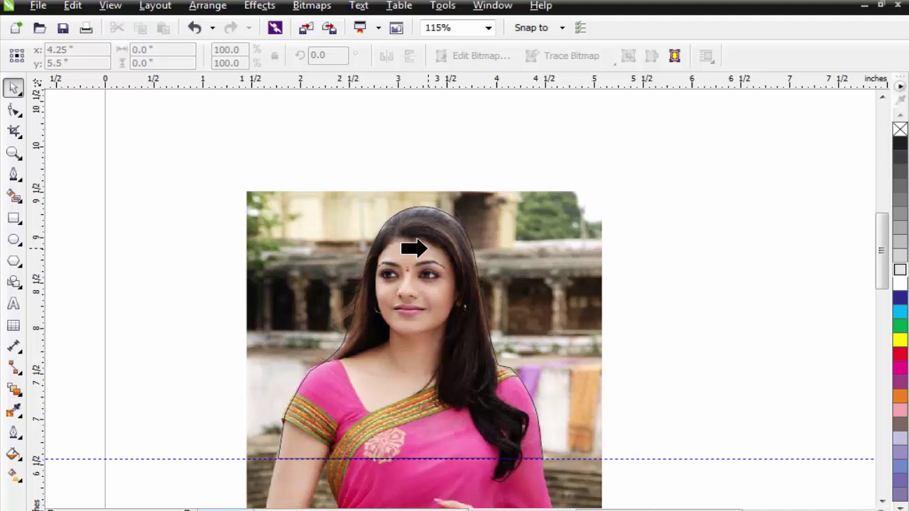
{"action": "left_click", "coordinate": [409, 285]}
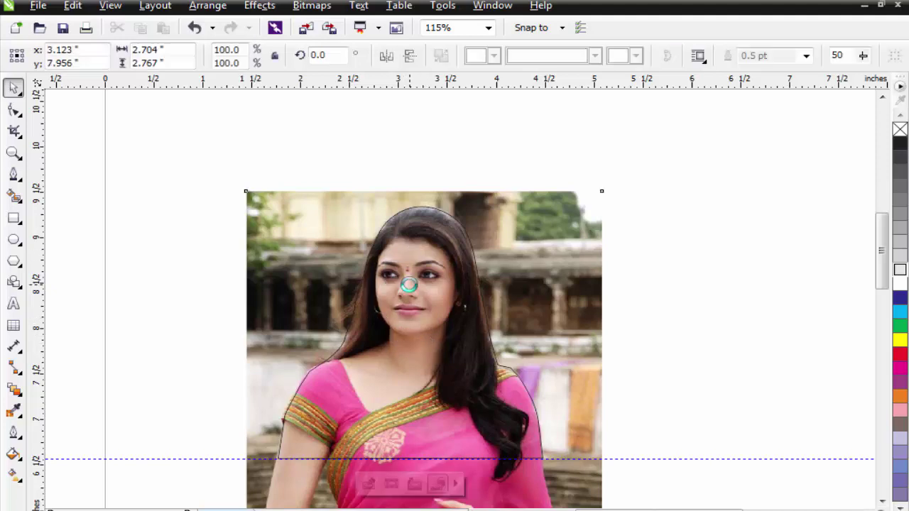
Step: Remove the outline stroke from the clipped portrait and deselect it
{"action": "left_click", "coordinate": [507, 200]}
{"action": "left_click", "coordinate": [415, 245]}
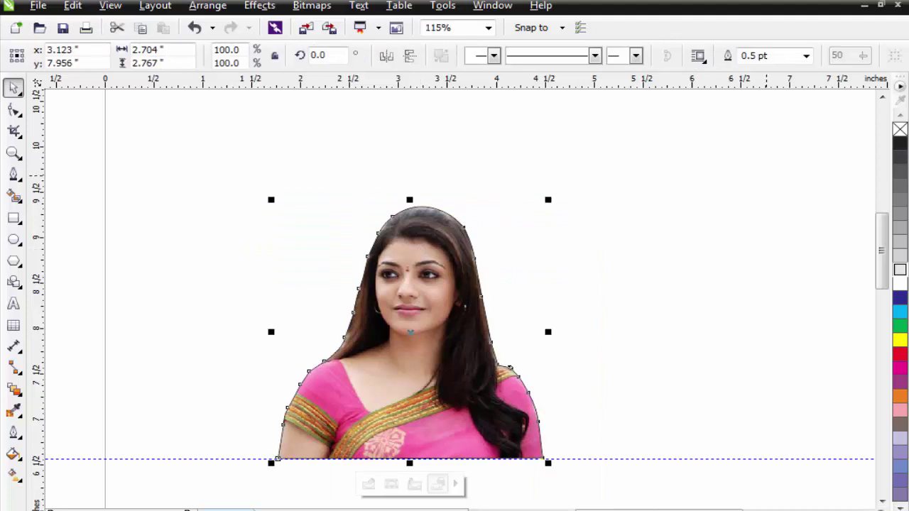
{"action": "right_click", "coordinate": [899, 130]}
{"action": "left_click", "coordinate": [480, 254]}
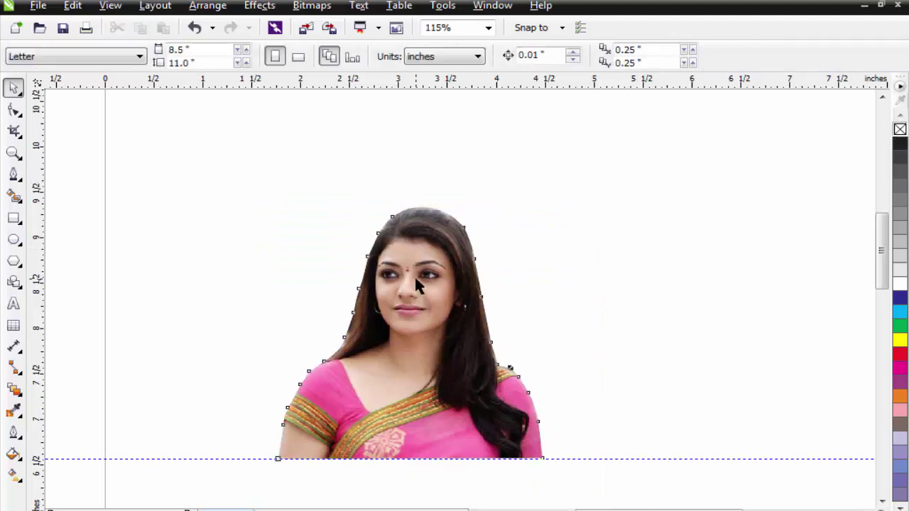
{"action": "left_click", "coordinate": [415, 275]}
{"action": "left_click", "coordinate": [493, 282]}
Step: Shift the clipped portrait slightly up and to the left, just off the horizontal guideline
{"action": "scroll", "coordinate": [461, 283], "scroll_direction": "down", "scroll_amount": 2}
{"action": "key", "text": "F2"}
{"action": "left_click_drag", "start_coordinate": [326, 202], "coordinate": [588, 366]}
{"action": "key", "text": "F2"}
{"action": "left_click_drag", "start_coordinate": [341, 227], "coordinate": [596, 438]}
{"action": "left_click_drag", "start_coordinate": [487, 311], "coordinate": [442, 334]}
{"action": "key", "text": "Escape"}
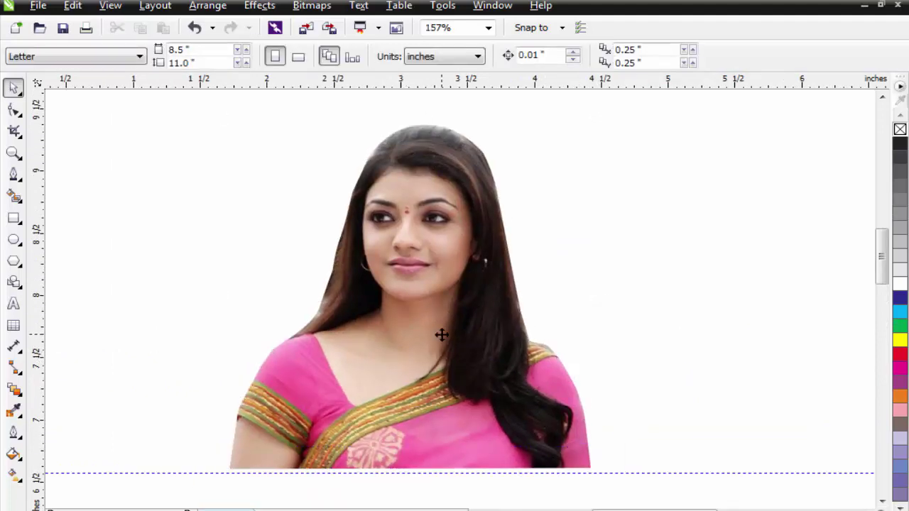
Step: Draw a rectangle about 3 inches high around the clipped portrait
{"action": "key", "text": "F4"}
{"action": "scroll", "coordinate": [442, 334], "scroll_direction": "down", "scroll_amount": 4}
{"action": "key", "text": "F2"}
{"action": "left_click_drag", "start_coordinate": [341, 239], "coordinate": [614, 419]}
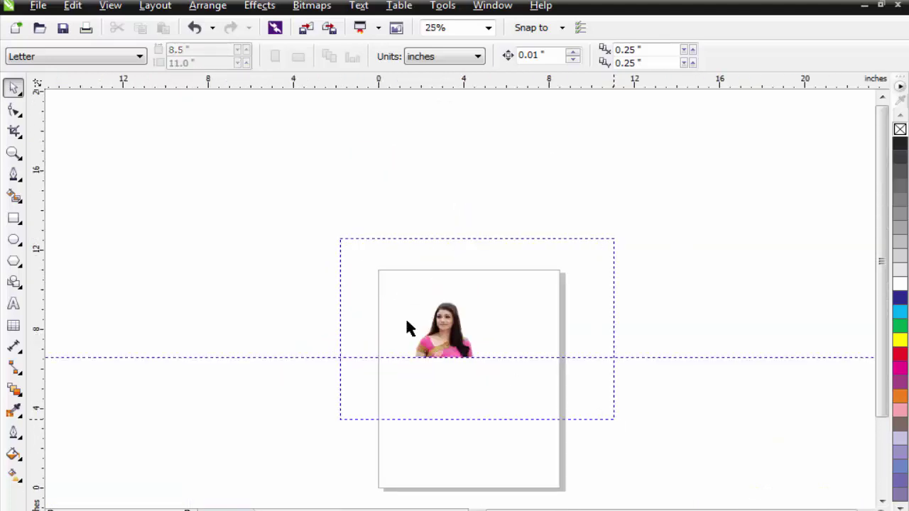
{"action": "scroll", "coordinate": [409, 329], "scroll_direction": "up", "scroll_amount": 3}
{"action": "left_click", "coordinate": [16, 218]}
{"action": "left_click_drag", "start_coordinate": [299, 240], "coordinate": [476, 377]}
{"action": "left_click", "coordinate": [10, 91]}
Step: Set the rectangle's size to 3.0 inches wide and 1.8 inches high
{"action": "key", "text": "F2"}
{"action": "left_click_drag", "start_coordinate": [284, 216], "coordinate": [641, 423]}
{"action": "left_click", "coordinate": [150, 49]}
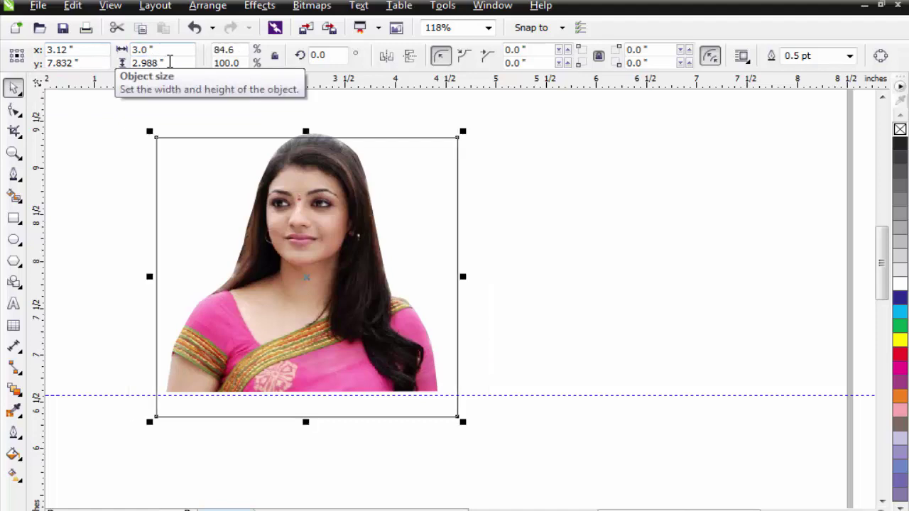
{"action": "left_click", "coordinate": [168, 62]}
{"action": "type", "text": "1.8"}
{"action": "key", "text": "Return"}
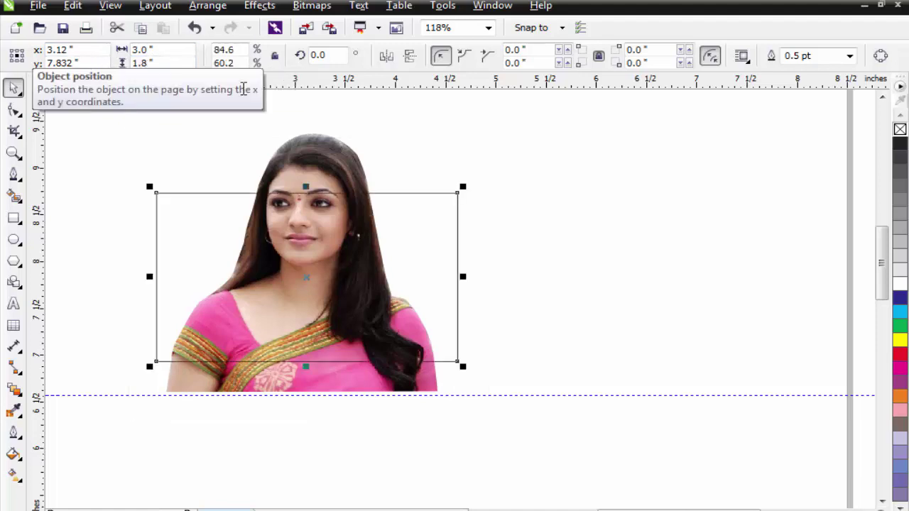
Step: Shrink the clipped portrait to about 1.44 by 1.47 inches and align its bottom with the rectangle's bottom edge
{"action": "scroll", "coordinate": [600, 369], "scroll_direction": "down", "scroll_amount": 3}
{"action": "scroll", "coordinate": [460, 235], "scroll_direction": "up", "scroll_amount": 3}
{"action": "left_click", "coordinate": [445, 150]}
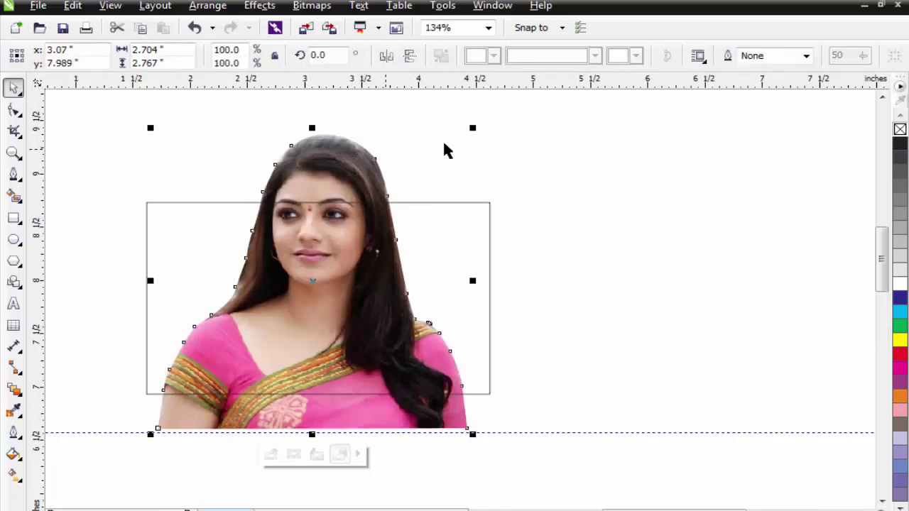
{"action": "left_click_drag", "start_coordinate": [471, 131], "coordinate": [391, 183]}
{"action": "left_click", "coordinate": [426, 234], "text": "shift"}
{"action": "key", "text": "b"}
{"action": "key", "text": "Escape"}
{"action": "left_click", "coordinate": [414, 241]}
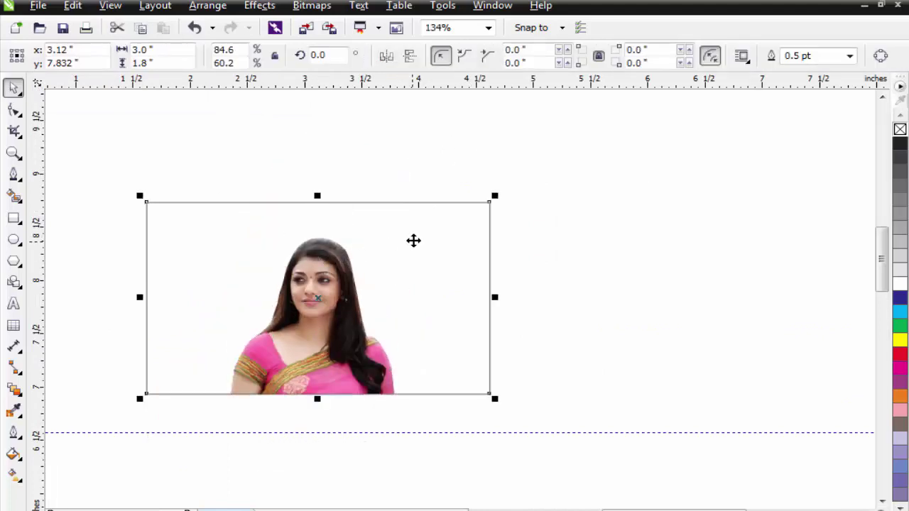
Step: Enlarge the portrait to nearly the rectangle's full height and align it to the rectangle's right edge
{"action": "left_click_drag", "start_coordinate": [207, 196], "coordinate": [446, 411]}
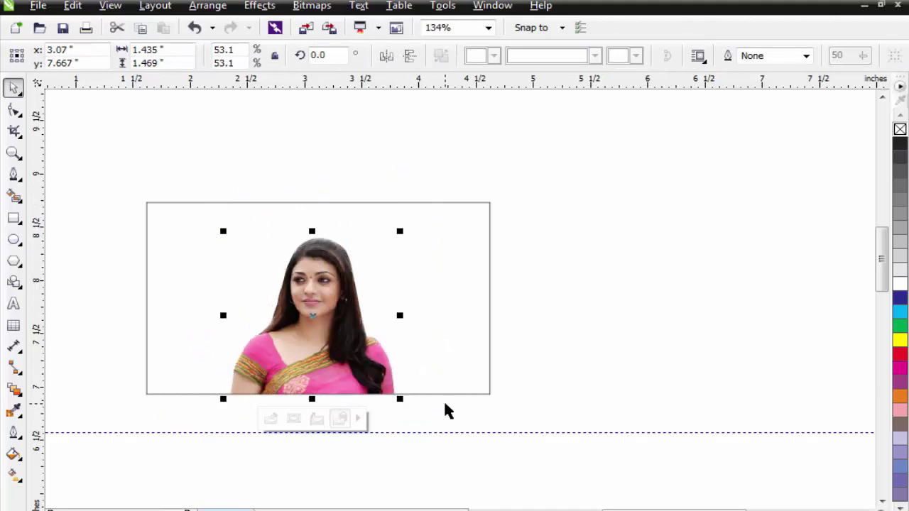
{"action": "left_click_drag", "start_coordinate": [398, 230], "coordinate": [449, 251]}
{"action": "left_click", "coordinate": [453, 253], "text": "shift"}
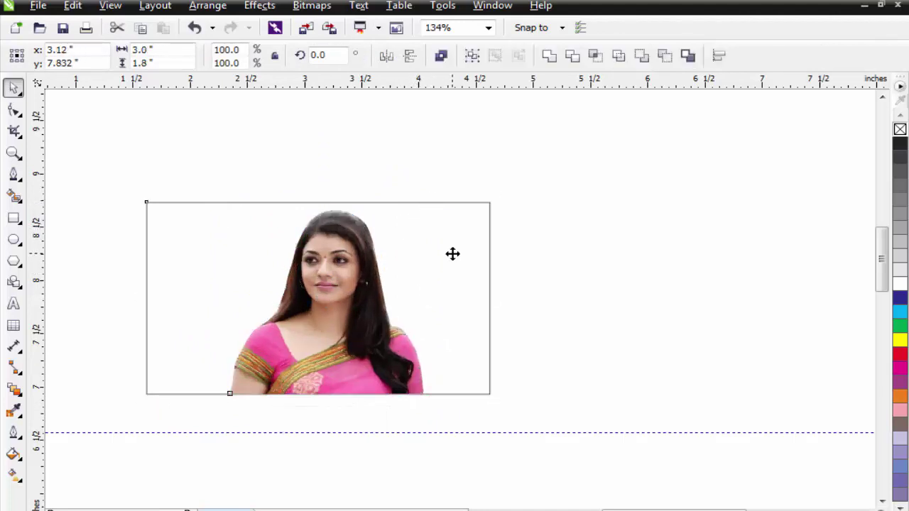
{"action": "key", "text": "l"}
{"action": "key", "text": "r"}
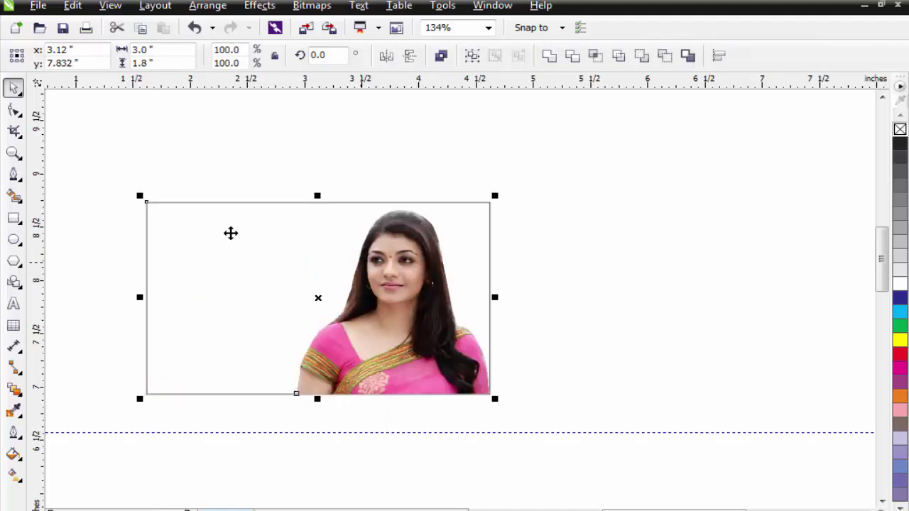
Step: Reduce the portrait to about 1.53 by 1.57 inches, keeping its lower-left corner in place on the rectangle's bottom edge
{"action": "key", "text": "F2"}
{"action": "left_click_drag", "start_coordinate": [114, 186], "coordinate": [576, 439]}
{"action": "key", "text": "Escape"}
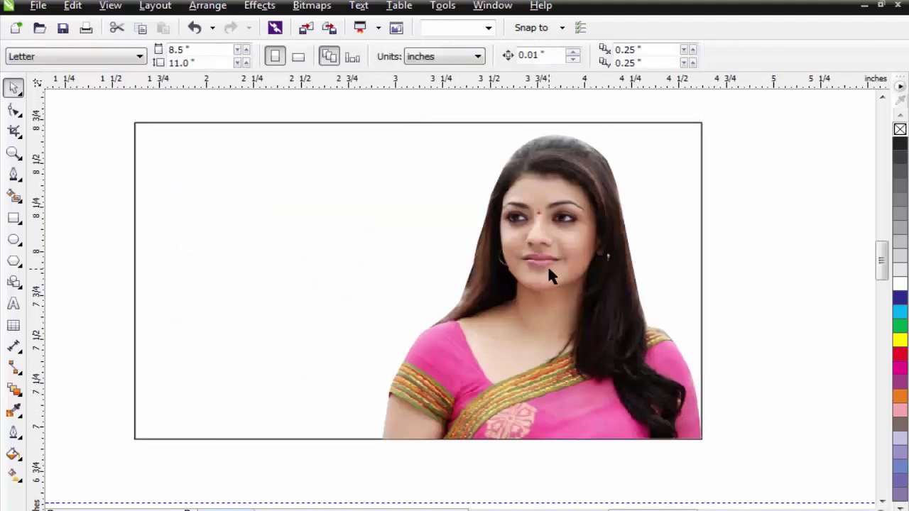
{"action": "left_click", "coordinate": [548, 266]}
{"action": "left_click_drag", "start_coordinate": [706, 126], "coordinate": [680, 157]}
{"action": "left_click", "coordinate": [442, 94]}
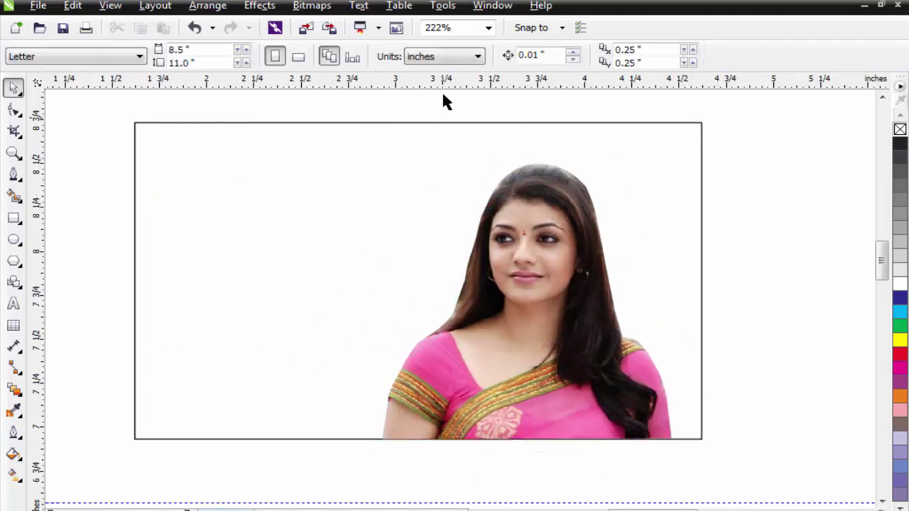
Step: Fill the rectangle behind the portrait with cyan
{"action": "left_click", "coordinate": [451, 147]}
{"action": "left_click", "coordinate": [901, 312]}
{"action": "left_click", "coordinate": [806, 290]}
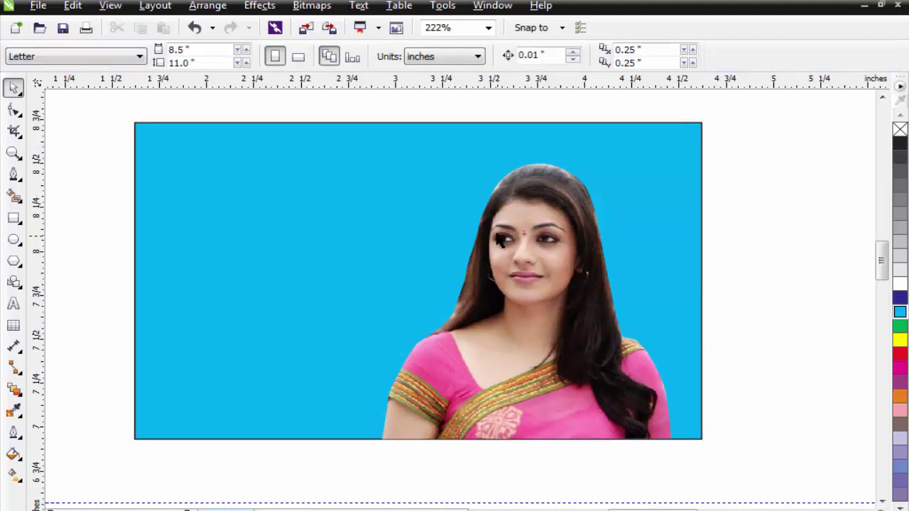
Step: Give the rectangle a radial cyan-to-white fountain fill, widening its radius and shifting the white centre up and left of the portrait
{"action": "left_click", "coordinate": [365, 208]}
{"action": "key", "text": "g"}
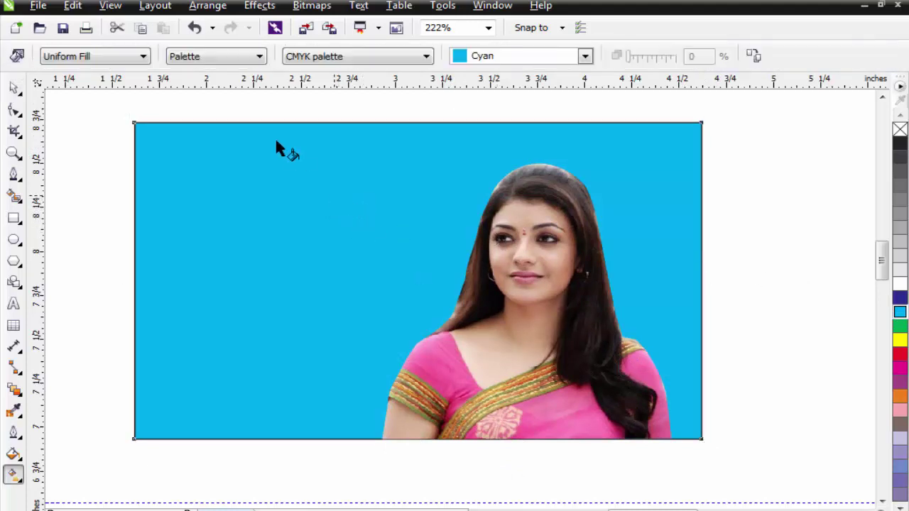
{"action": "left_click", "coordinate": [78, 58]}
{"action": "left_click", "coordinate": [74, 104]}
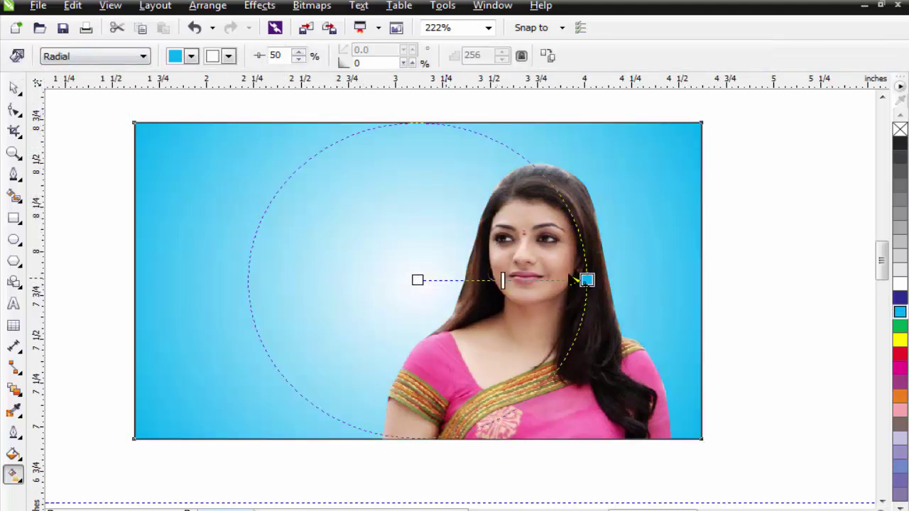
{"action": "left_click_drag", "start_coordinate": [587, 280], "coordinate": [680, 280]}
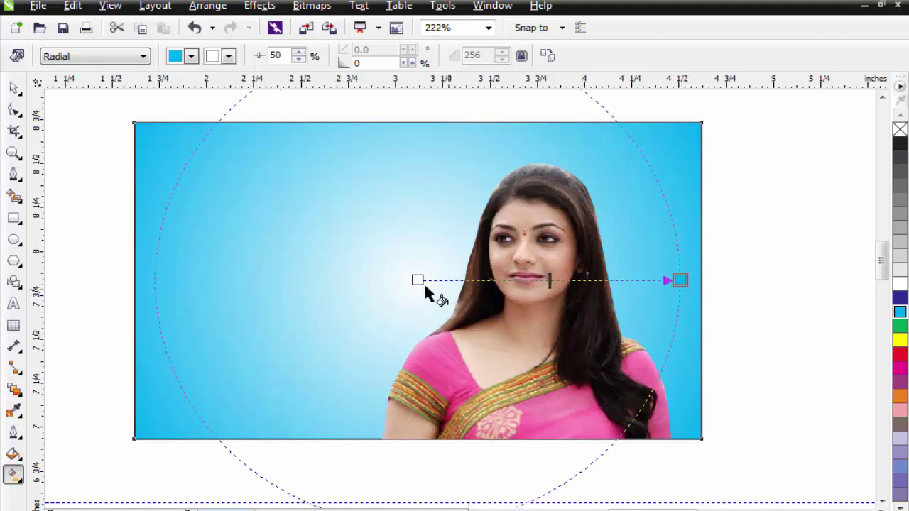
{"action": "left_click_drag", "start_coordinate": [418, 280], "coordinate": [369, 223]}
{"action": "key", "text": "space"}
{"action": "left_click", "coordinate": [549, 222]}
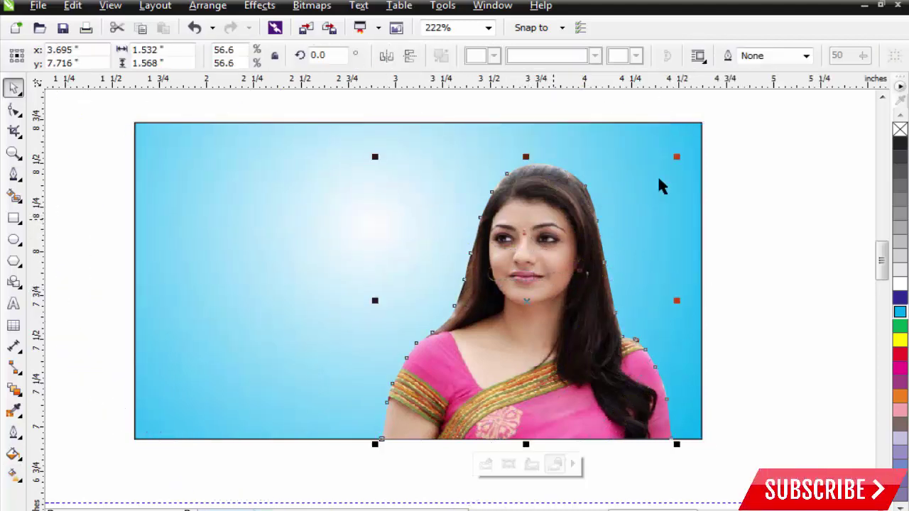
{"action": "key", "text": "Escape"}
Step: Duplicate the gradient rectangle as a centred inset copy about 2.90 inches wide and 1.70 inches high
{"action": "left_click", "coordinate": [241, 178]}
{"action": "left_click_drag", "start_coordinate": [708, 117], "coordinate": [698, 116]}
{"action": "left_click_drag", "start_coordinate": [419, 119], "coordinate": [416, 126]}
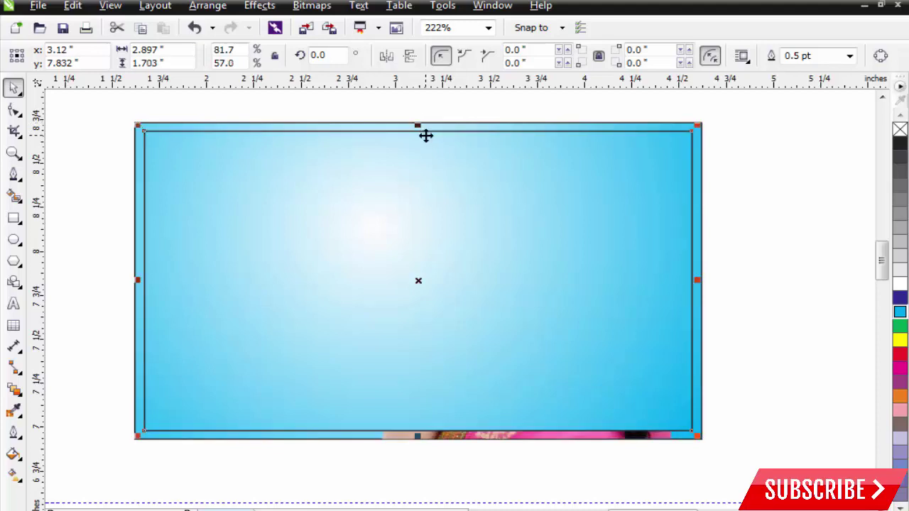
Step: Fill the outer rectangle with solid dark blue so that it frames the inset gradient rectangle
{"action": "left_click", "coordinate": [666, 131]}
{"action": "left_click", "coordinate": [669, 127]}
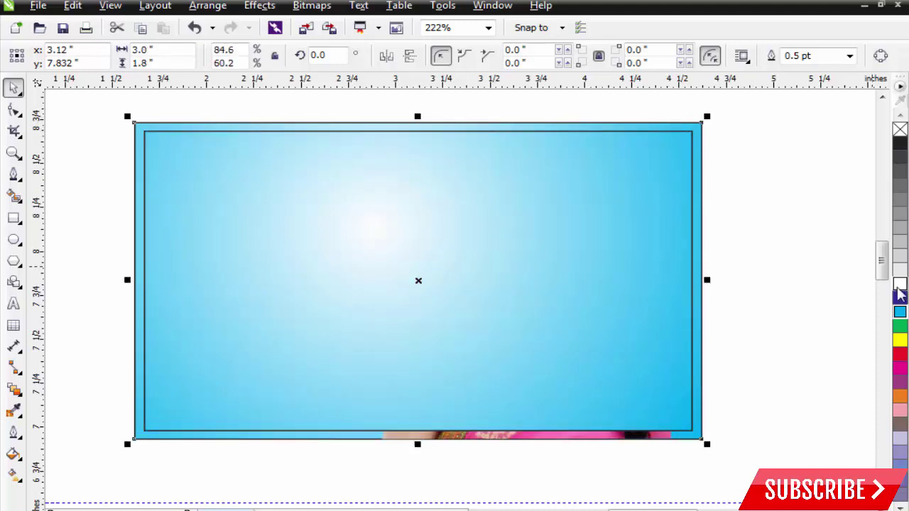
{"action": "left_click", "coordinate": [900, 297]}
{"action": "left_click", "coordinate": [831, 260]}
Step: Give the inner gradient rectangle a white outline 2.0 pt wide
{"action": "key", "text": "Tab"}
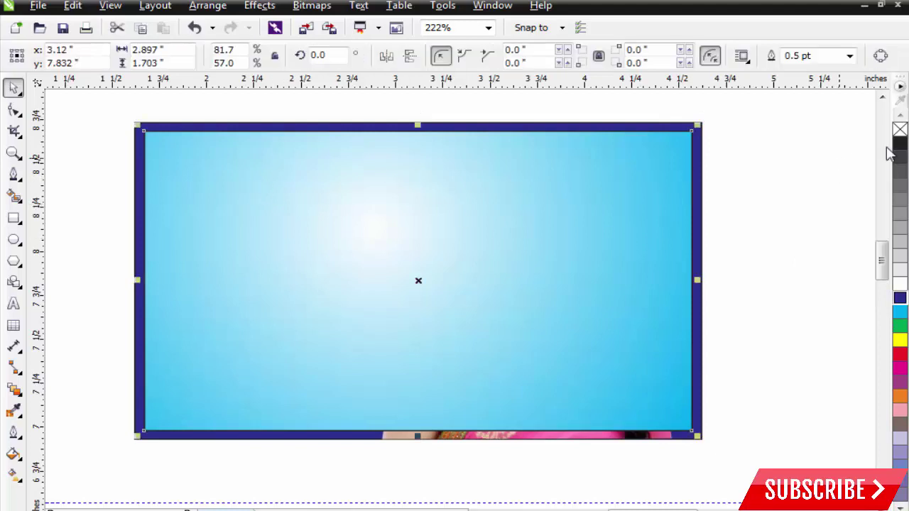
{"action": "right_click", "coordinate": [900, 284]}
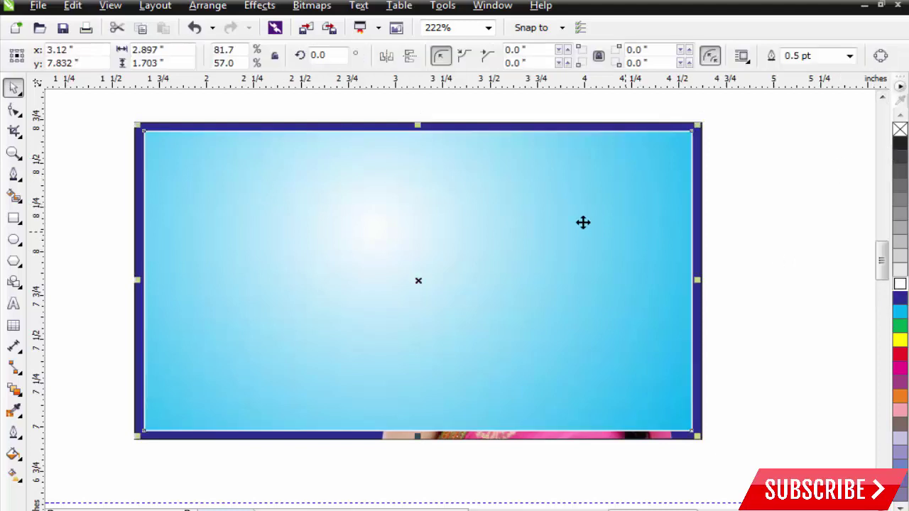
{"action": "key", "text": "F12"}
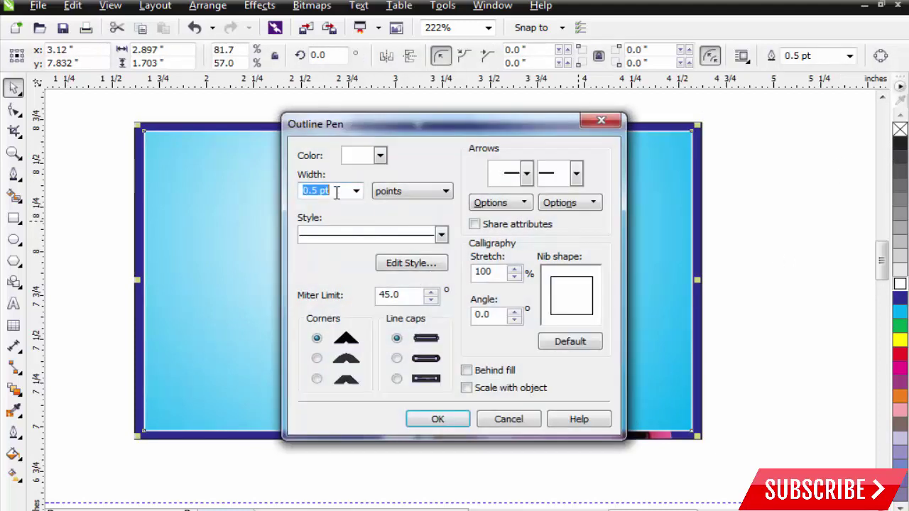
{"action": "key", "text": "Return"}
Step: Set the inner rectangle's outline to sit behind the fill with rounded line caps
{"action": "key", "text": "F12"}
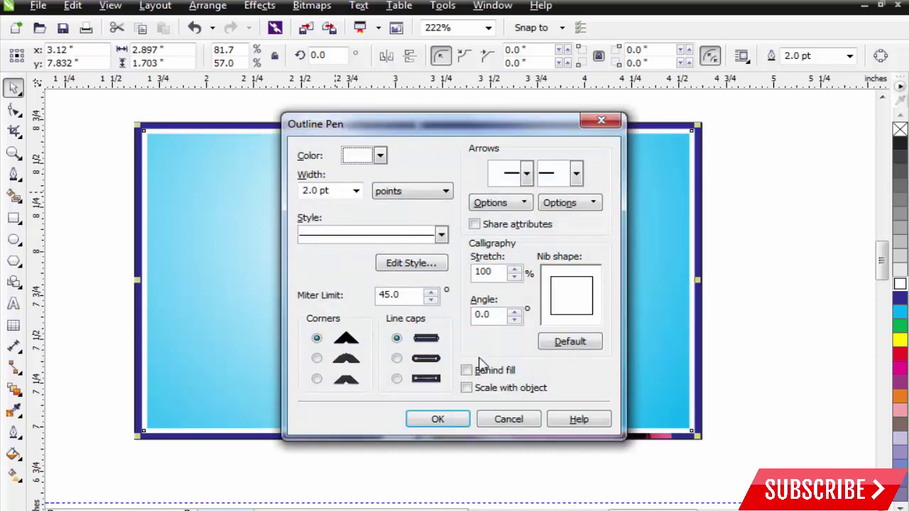
{"action": "left_click", "coordinate": [397, 359]}
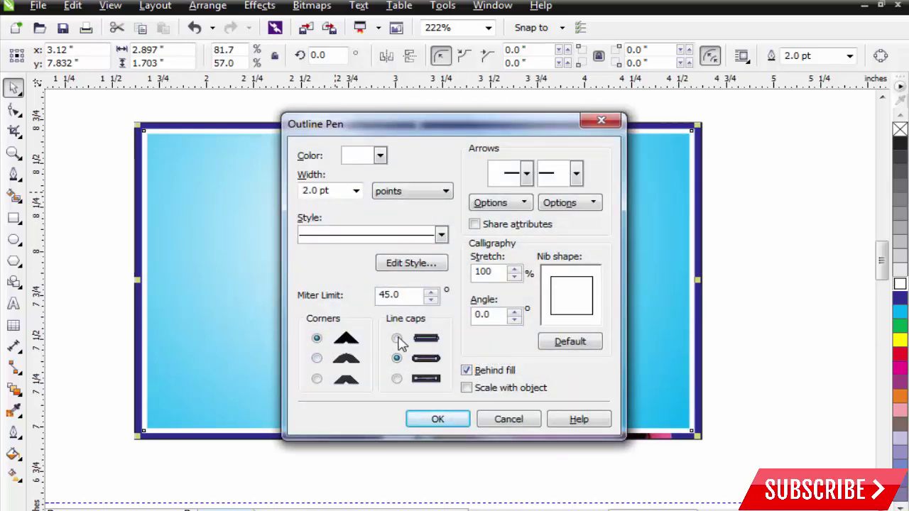
{"action": "left_click", "coordinate": [435, 419]}
{"action": "left_click", "coordinate": [395, 116]}
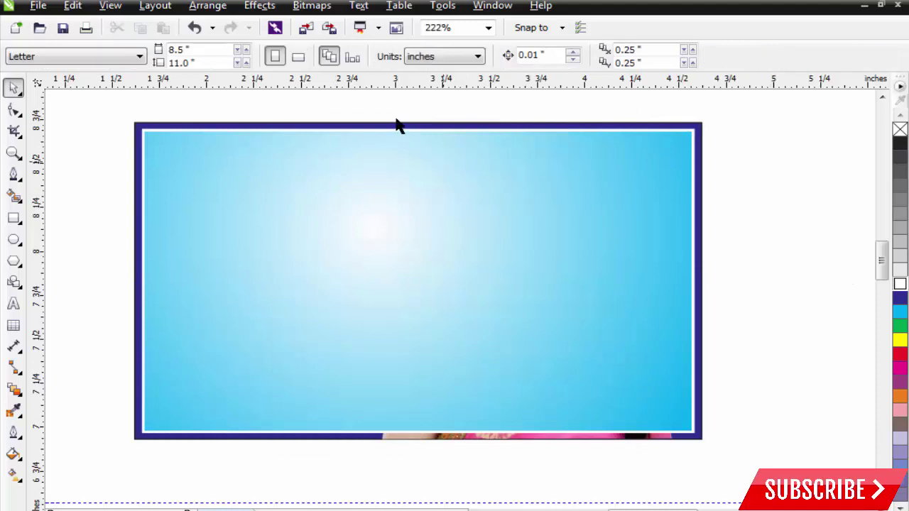
Step: Bring the portrait to the front and shift it slightly right, close to the frame's right edge
{"action": "left_click_drag", "start_coordinate": [393, 110], "coordinate": [757, 480]}
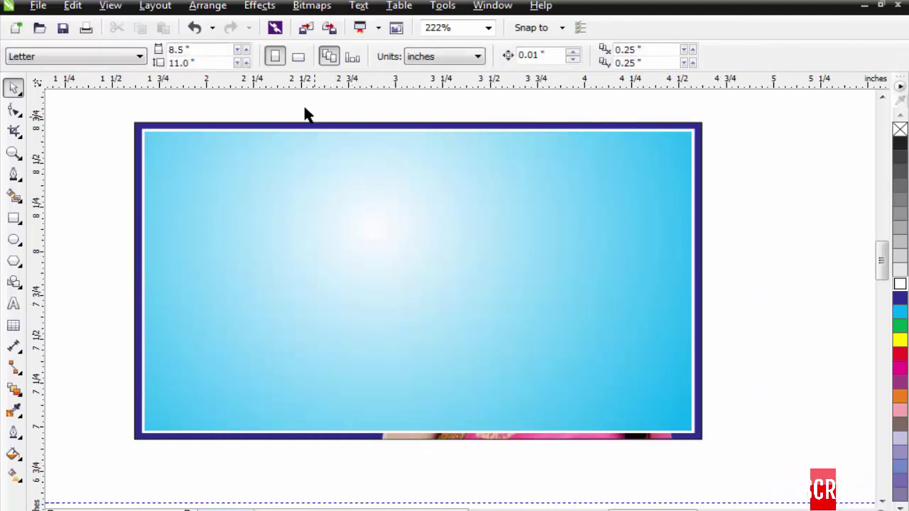
{"action": "left_click_drag", "start_coordinate": [304, 105], "coordinate": [718, 479]}
{"action": "key", "text": "shift+Page_Up"}
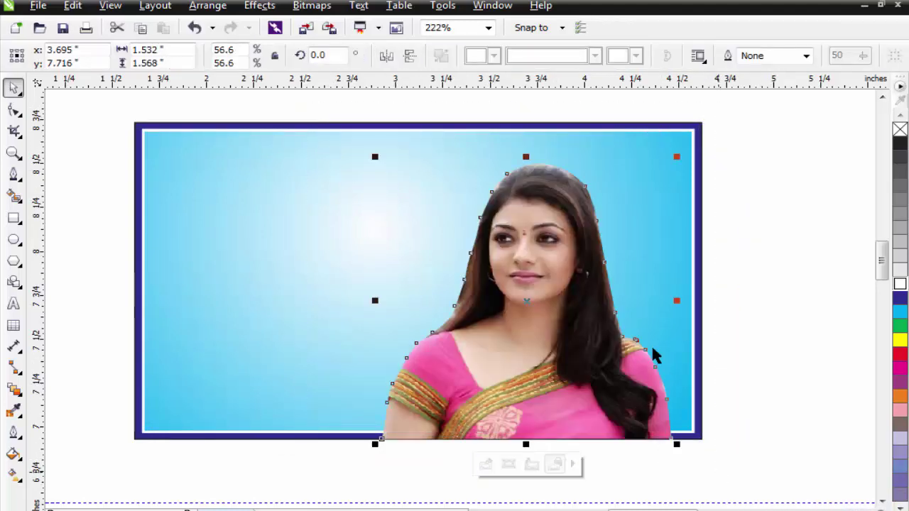
{"action": "key", "text": "Escape"}
{"action": "left_click_drag", "start_coordinate": [558, 247], "coordinate": [574, 245]}
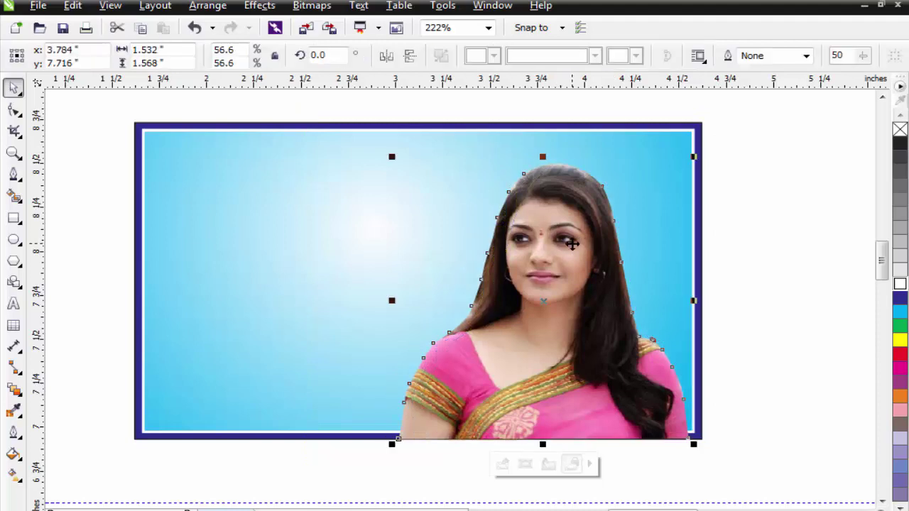
Step: Try to PowerClip the portrait into the inner gradient rectangle and undo it
{"action": "key", "text": "alt+c"}
{"action": "key", "text": "w"}
{"action": "key", "text": "p"}
{"action": "left_click", "coordinate": [439, 224]}
{"action": "key", "text": "Escape"}
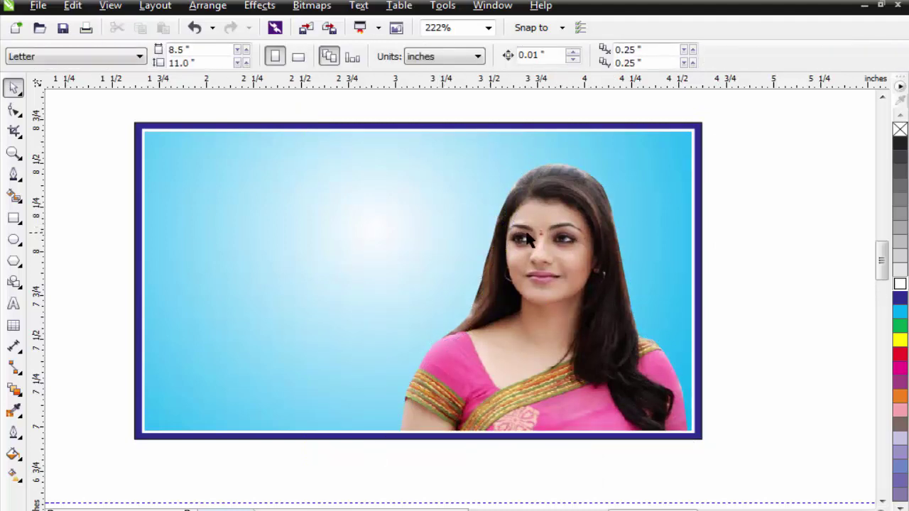
{"action": "key", "text": "ctrl+z"}
{"action": "key", "text": "Escape"}
{"action": "left_click", "coordinate": [541, 229]}
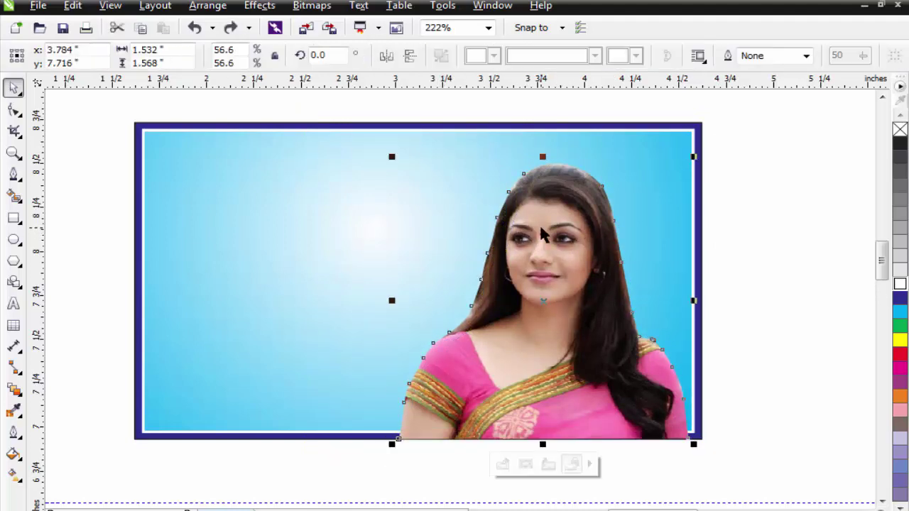
{"action": "key", "text": "Escape"}
Step: Place the portrait inside the inner gradient rectangle with PowerClip and deselect it
{"action": "left_click", "coordinate": [541, 222]}
{"action": "key", "text": "F2"}
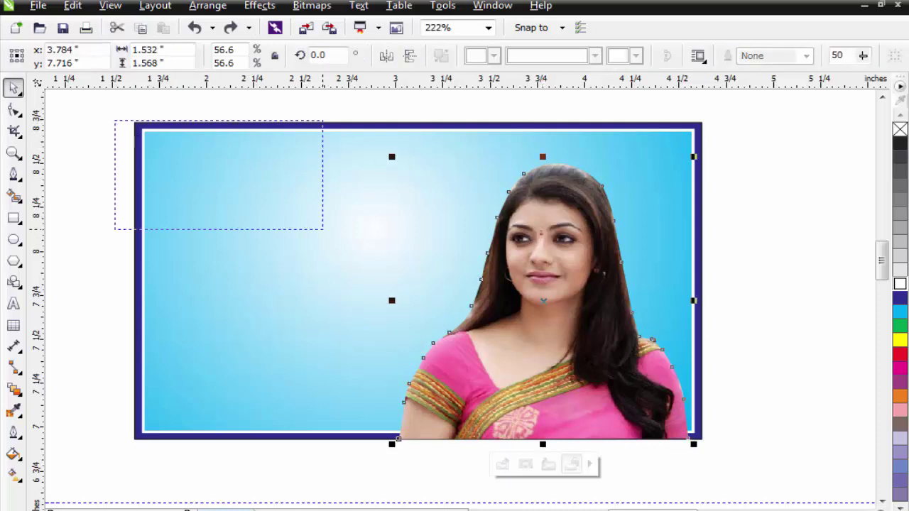
{"action": "left_click_drag", "start_coordinate": [322, 230], "coordinate": [758, 469]}
{"action": "key", "text": "alt+c"}
{"action": "key", "text": "w"}
{"action": "key", "text": "p"}
{"action": "left_click", "coordinate": [395, 284]}
{"action": "key", "text": "Escape"}
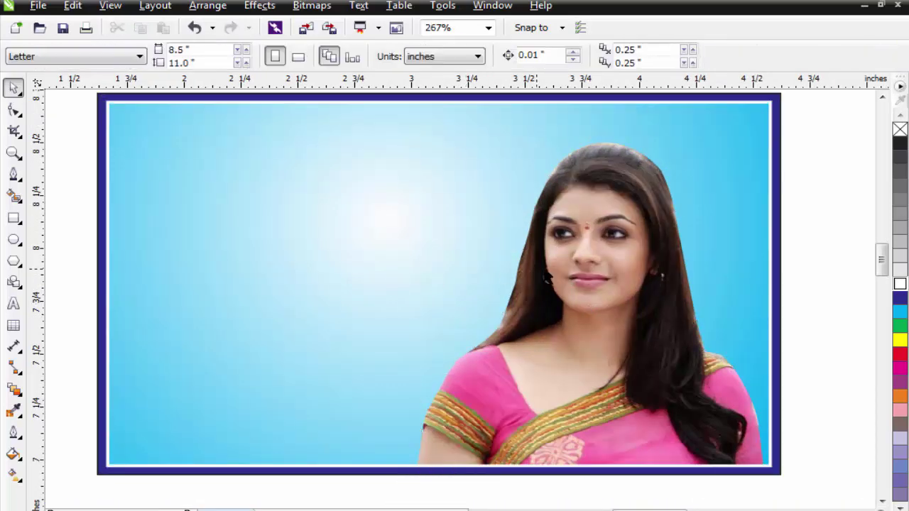
Step: Add the text "No Need For AdobePhoto Shop" in 24 pt Arial, starting near the card's upper-left corner
{"action": "left_click", "coordinate": [14, 305]}
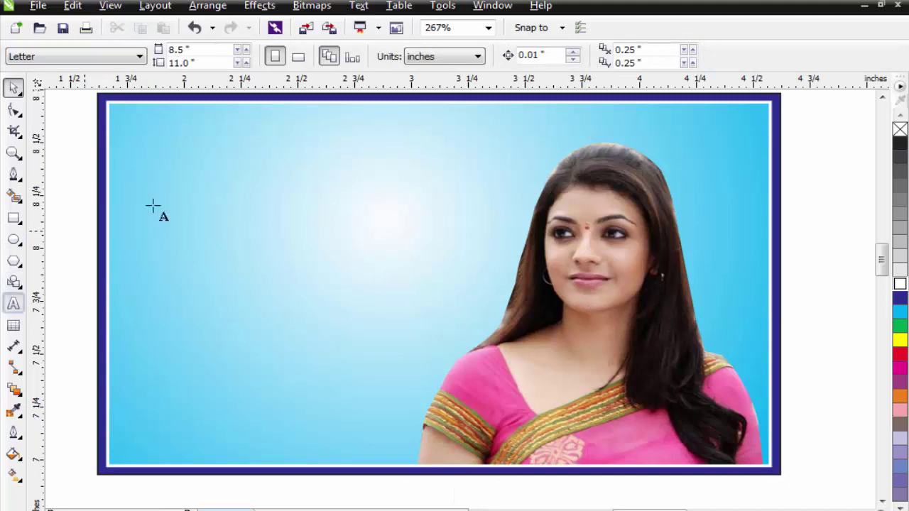
{"action": "left_click", "coordinate": [188, 175]}
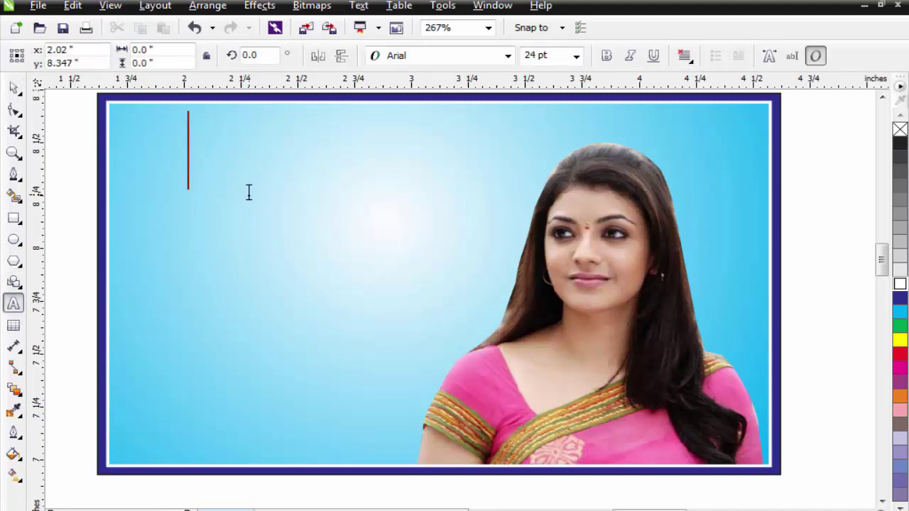
{"action": "type", "text": "No"}
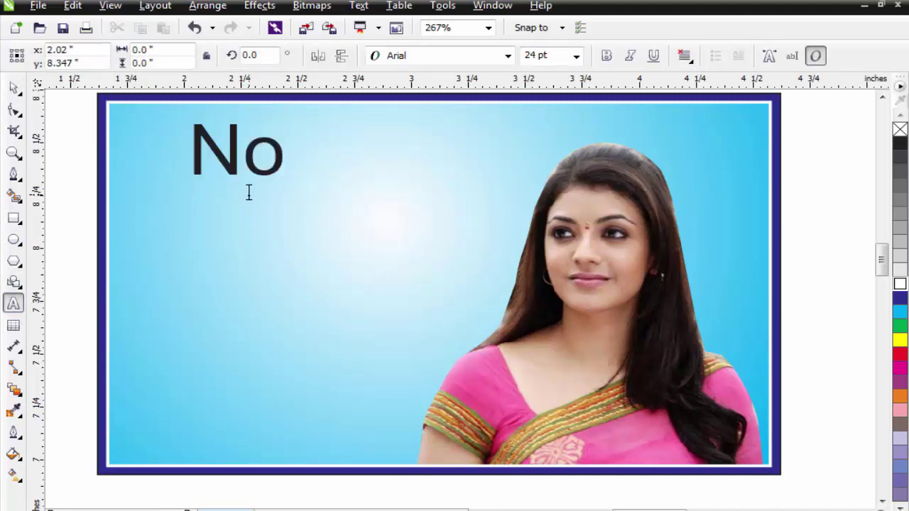
{"action": "type", "text": " Need"}
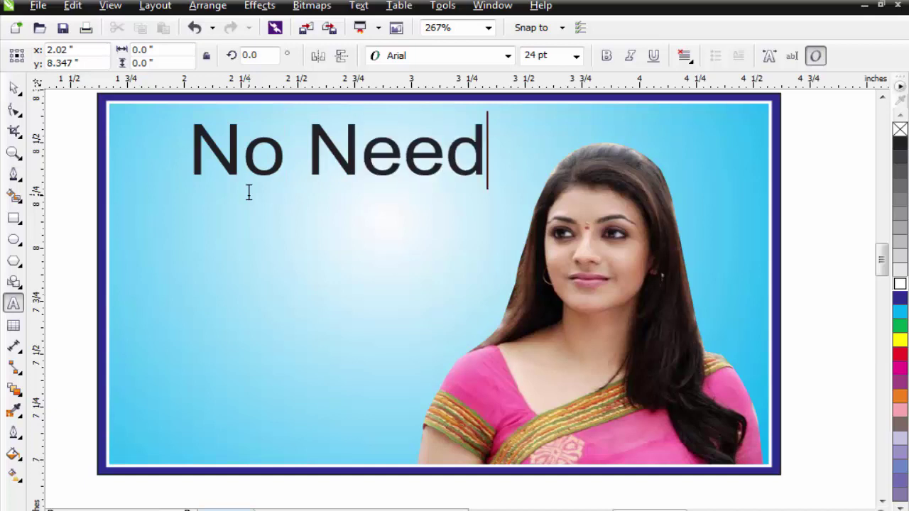
{"action": "type", "text": " For Ad"}
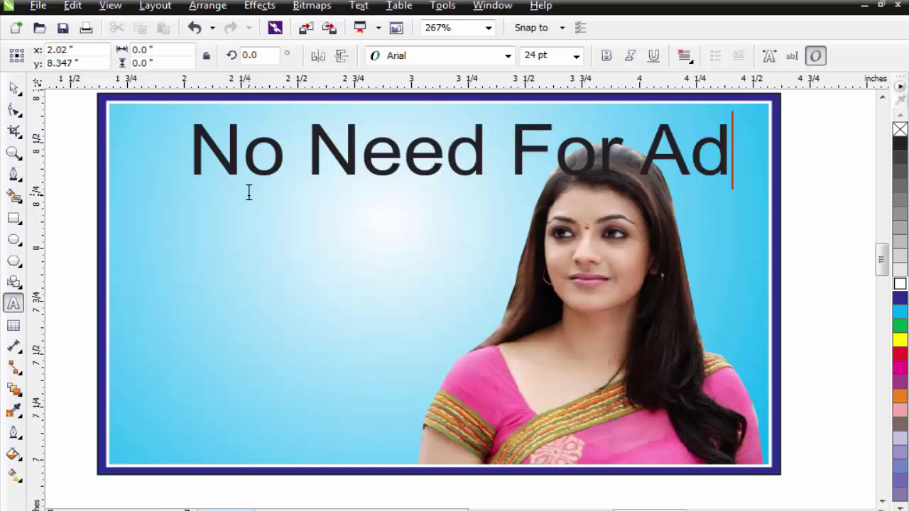
{"action": "type", "text": "obeP"}
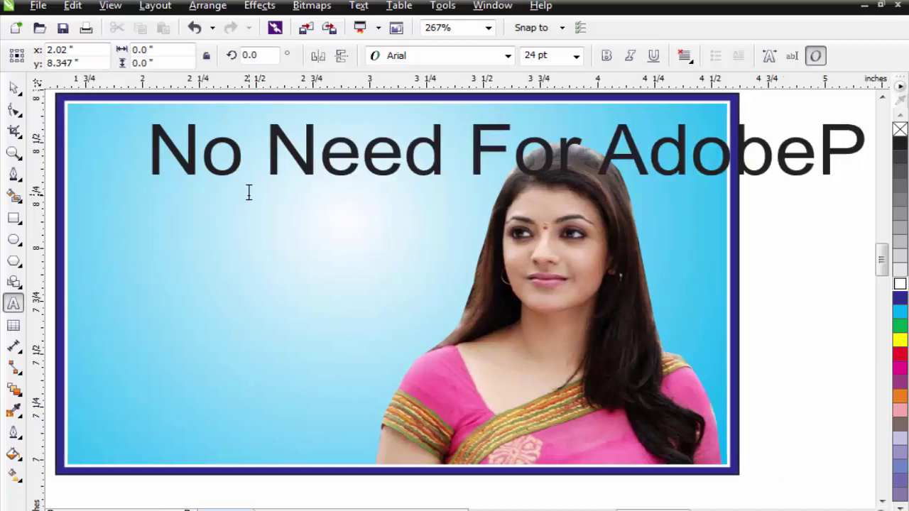
{"action": "type", "text": "hoto "}
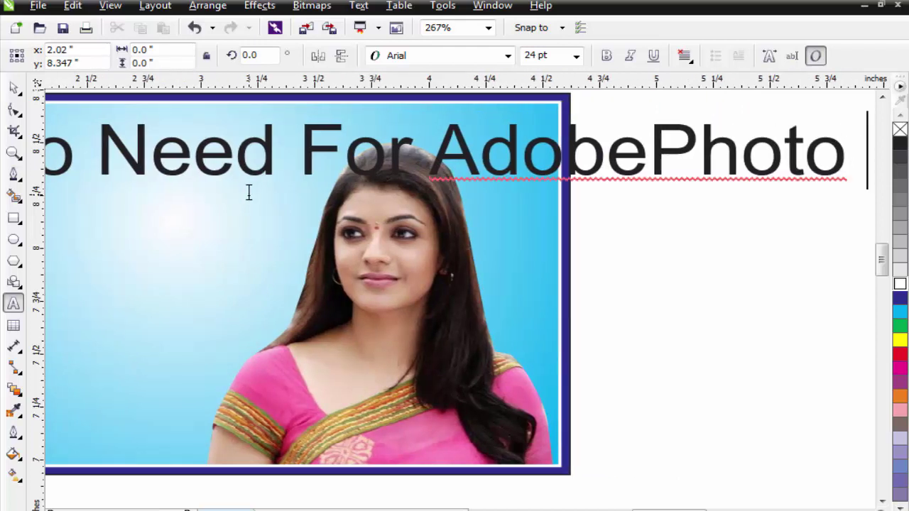
{"action": "type", "text": "Shop"}
Step: Replace the capital P in the heading's "AdobePhoto" with a lowercase p and finish editing the text
{"action": "key", "text": "ctrl+Left"}
{"action": "key", "text": "ctrl+Left"}
{"action": "key", "text": "Left"}
{"action": "key", "text": "Left"}
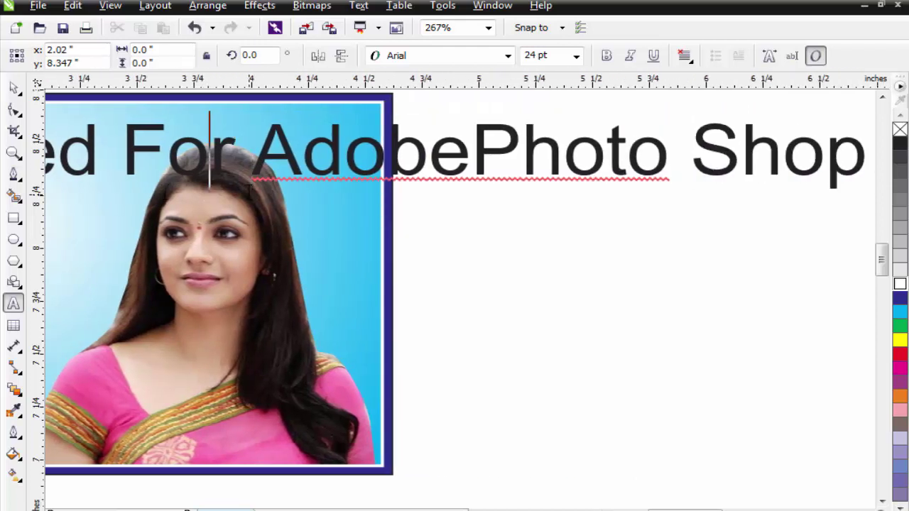
{"action": "key", "text": "Right"}
{"action": "key", "text": "Right"}
{"action": "key", "text": "Right"}
{"action": "key", "text": "Right"}
{"action": "key", "text": "Right"}
{"action": "key", "text": "Right"}
{"action": "key", "text": "Right"}
{"action": "key", "text": "shift+Right"}
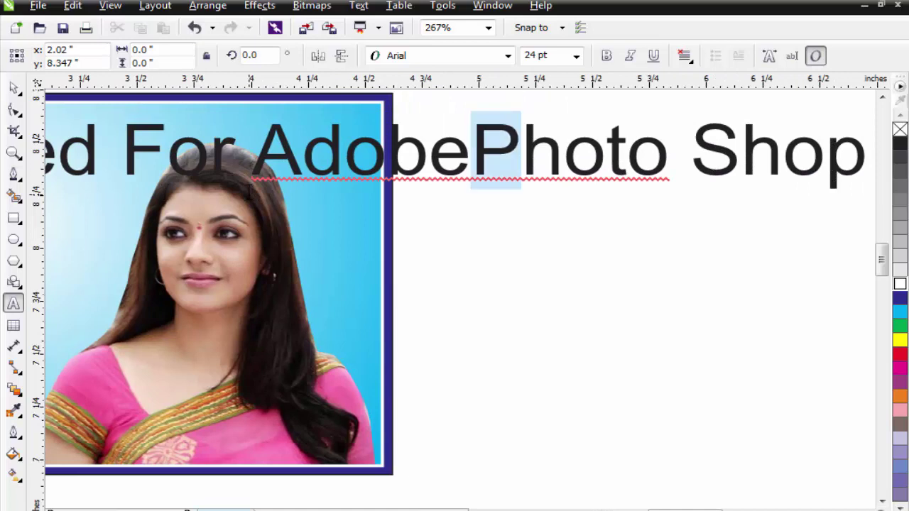
{"action": "type", "text": "p"}
{"action": "left_click", "coordinate": [14, 87]}
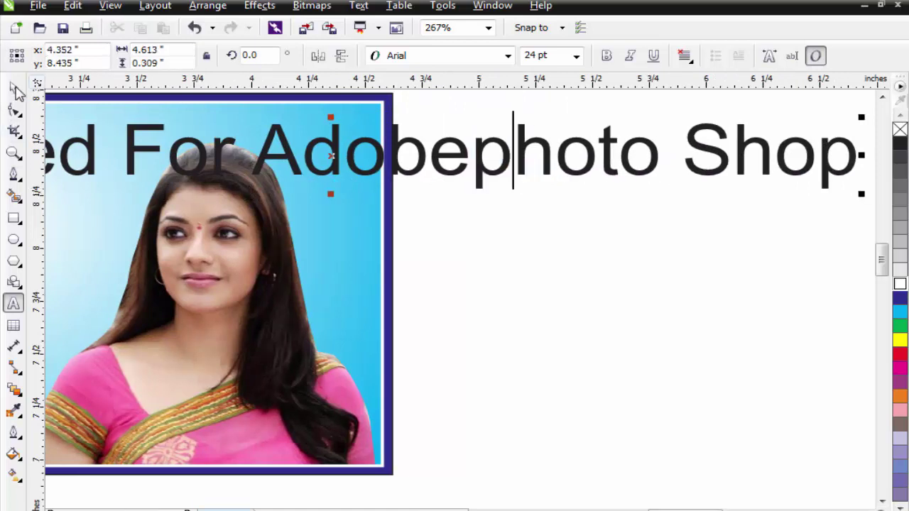
Step: Set the heading's font to Swis721 BlkCn BT and shrink it to about 8.9 pt so it fits inside the card
{"action": "left_click", "coordinate": [415, 58]}
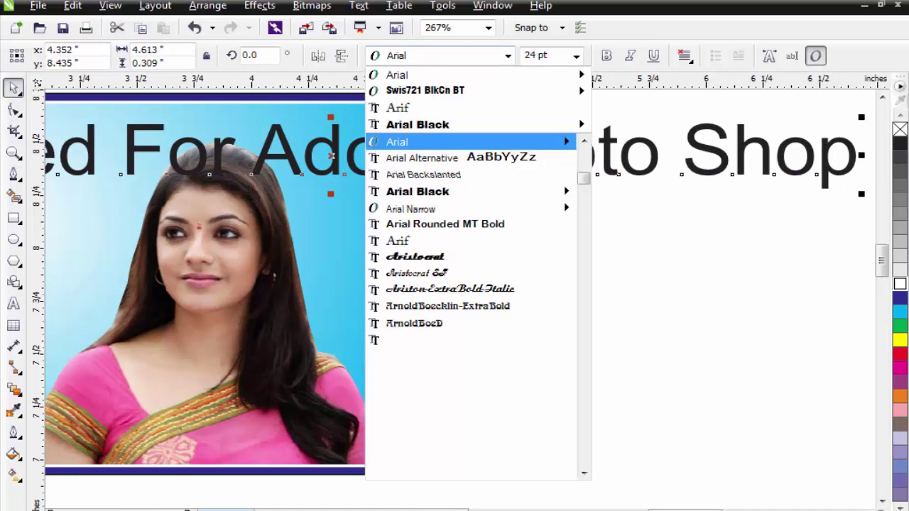
{"action": "left_click", "coordinate": [419, 90]}
{"action": "scroll", "coordinate": [334, 148], "scroll_direction": "down", "scroll_amount": 4}
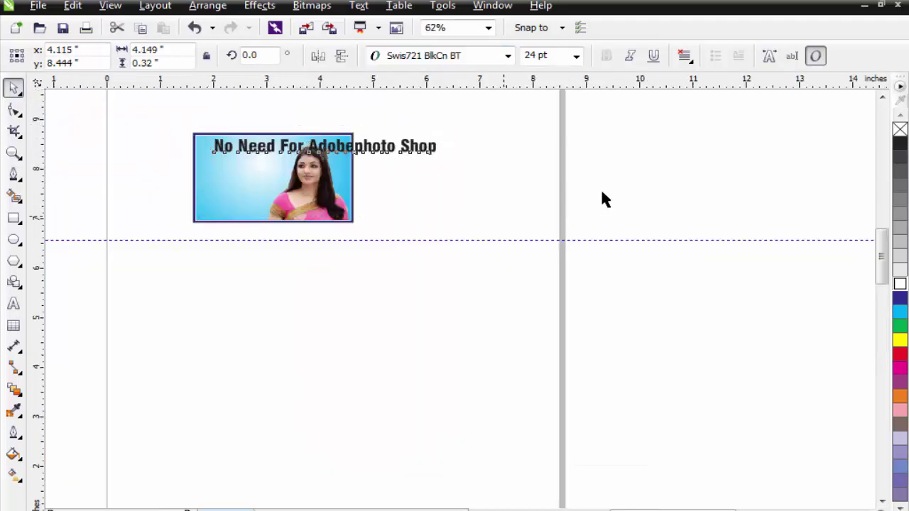
{"action": "scroll", "coordinate": [601, 188], "scroll_direction": "up", "scroll_amount": 3}
{"action": "left_click_drag", "start_coordinate": [712, 217], "coordinate": [367, 219]}
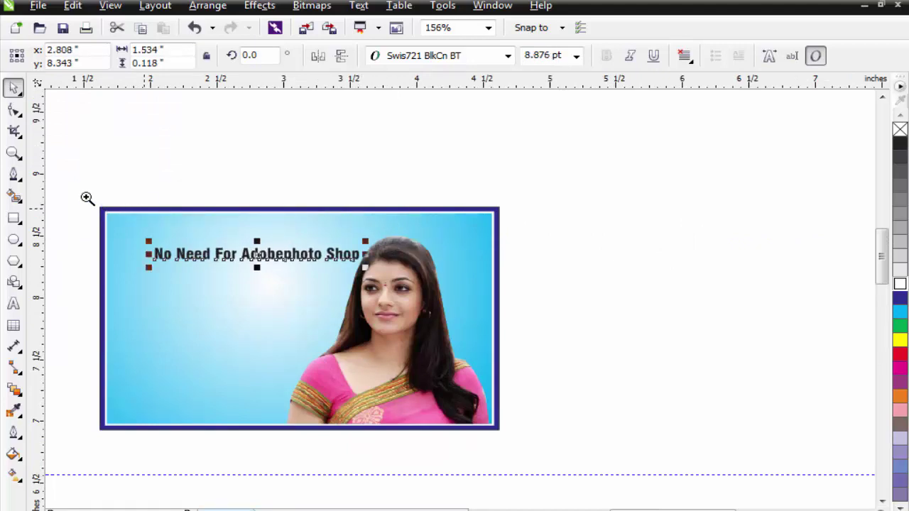
Step: Center the heading horizontally on the inner gradient rectangle and deselect both
{"action": "scroll", "coordinate": [659, 417], "scroll_direction": "up", "scroll_amount": 1}
{"action": "left_click", "coordinate": [445, 254], "text": "shift"}
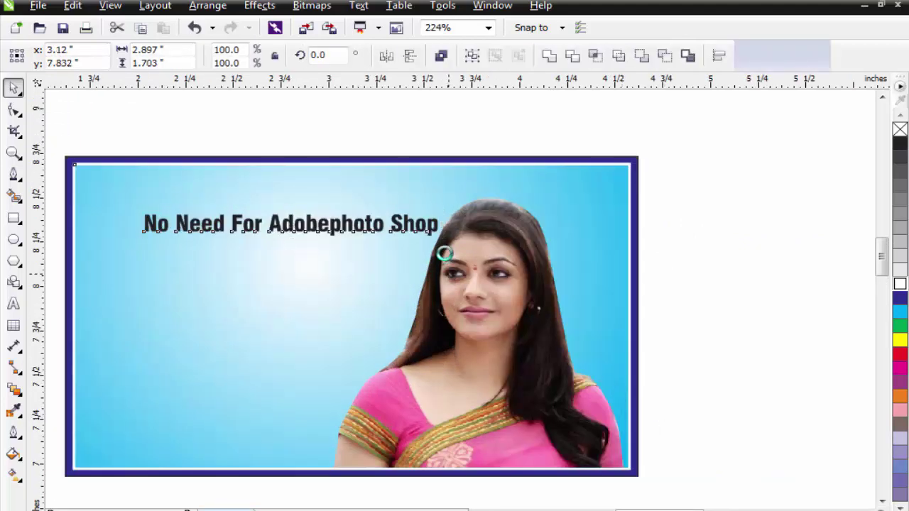
{"action": "key", "text": "c"}
{"action": "key", "text": "Escape"}
Step: Enlarge the heading to about 12.5 pt and move it up near the card's upper edge, above the portrait's head
{"action": "left_click", "coordinate": [495, 223]}
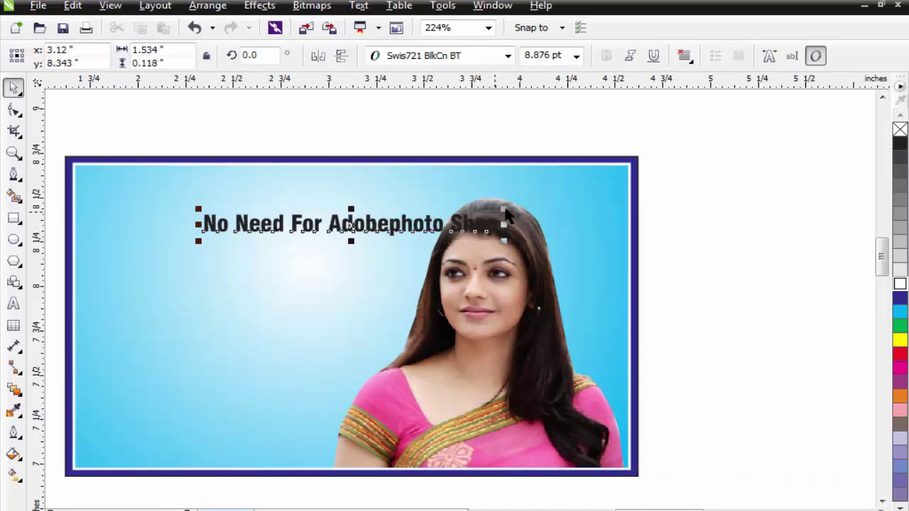
{"action": "left_click_drag", "start_coordinate": [502, 207], "coordinate": [623, 150]}
{"action": "key", "text": "ctrl+z"}
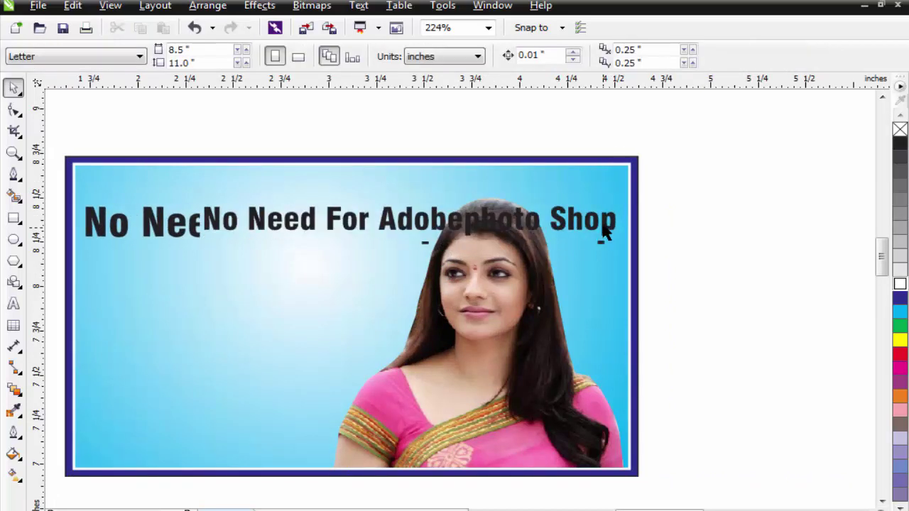
{"action": "left_click_drag", "start_coordinate": [605, 233], "coordinate": [608, 191]}
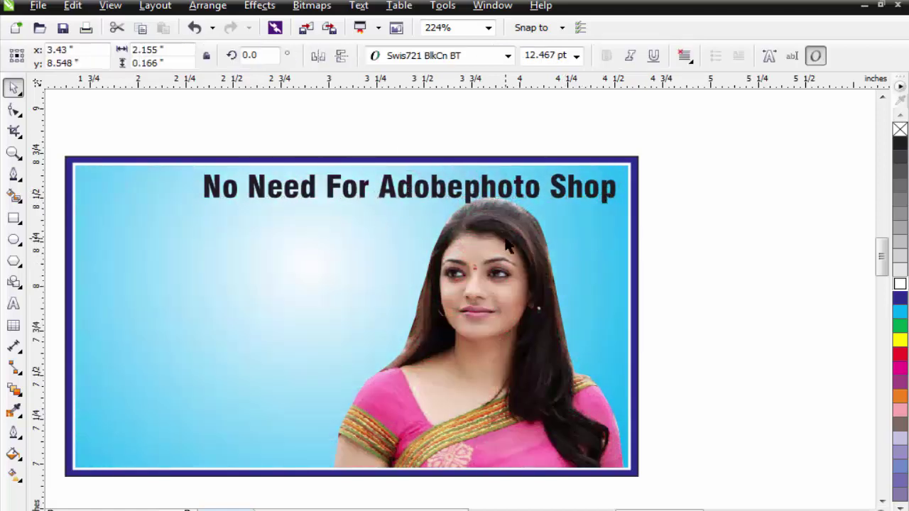
Step: Lower the portrait slightly and enlarge the heading to about 16 pt so it spans the card's inner width
{"action": "left_click_drag", "start_coordinate": [513, 228], "coordinate": [513, 239]}
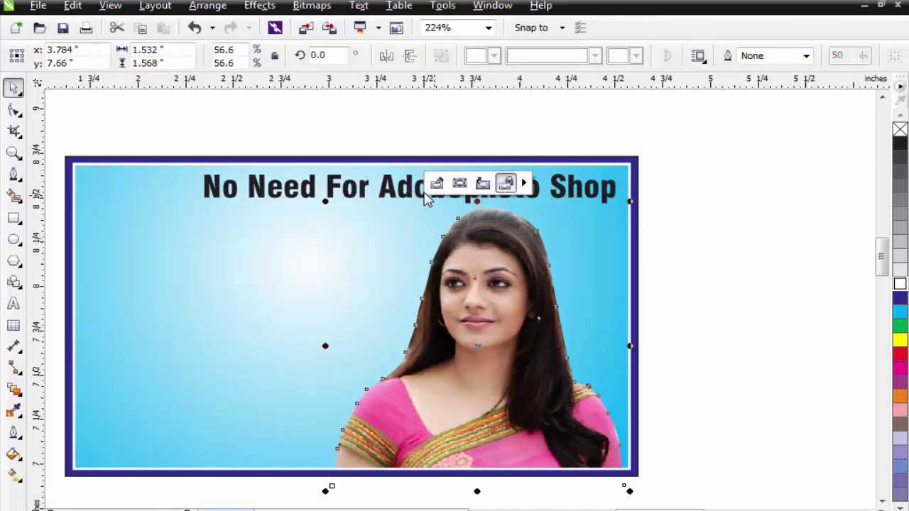
{"action": "left_click", "coordinate": [422, 192]}
{"action": "left_click_drag", "start_coordinate": [198, 208], "coordinate": [83, 274]}
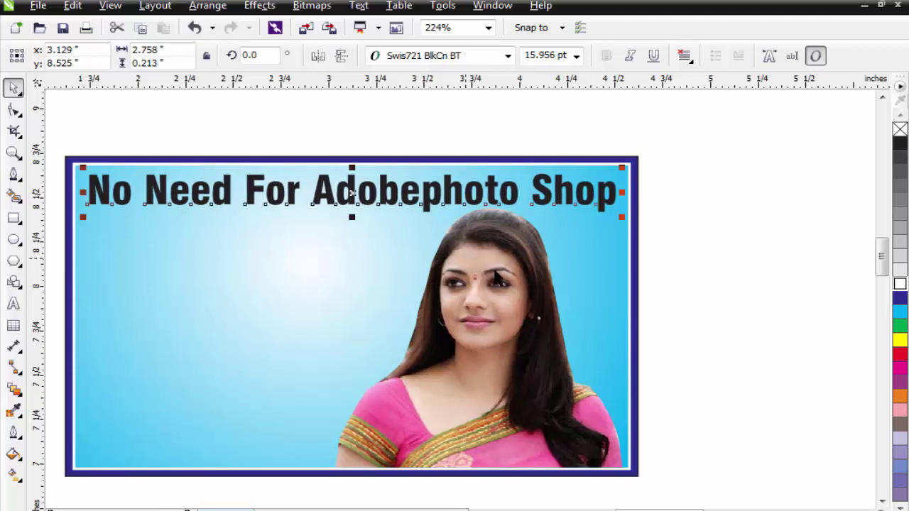
Step: Shift the portrait slightly down and right within the card and deselect it
{"action": "key", "text": "Escape"}
{"action": "left_click_drag", "start_coordinate": [498, 277], "coordinate": [504, 283]}
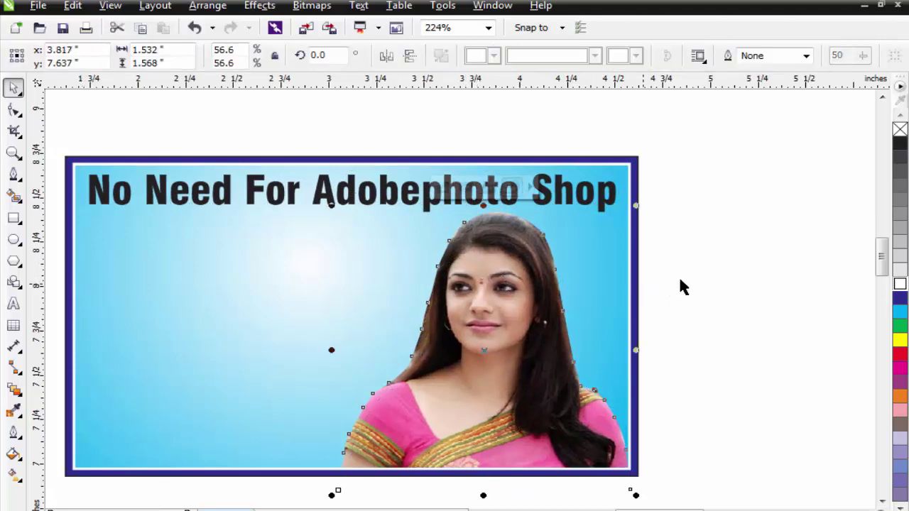
{"action": "left_click", "coordinate": [681, 284]}
Step: Place a copy of the heading about 0.43 inch directly below the original
{"action": "left_click", "coordinate": [419, 198]}
{"action": "left_click_drag", "start_coordinate": [422, 204], "coordinate": [423, 268]}
{"action": "right_click", "coordinate": [425, 270]}
Step: Replace the copied heading's text with "Picture Crop in" and "CorelDraw" on two lines and deselect it
{"action": "key", "text": "F8"}
{"action": "key", "text": "ctrl+a"}
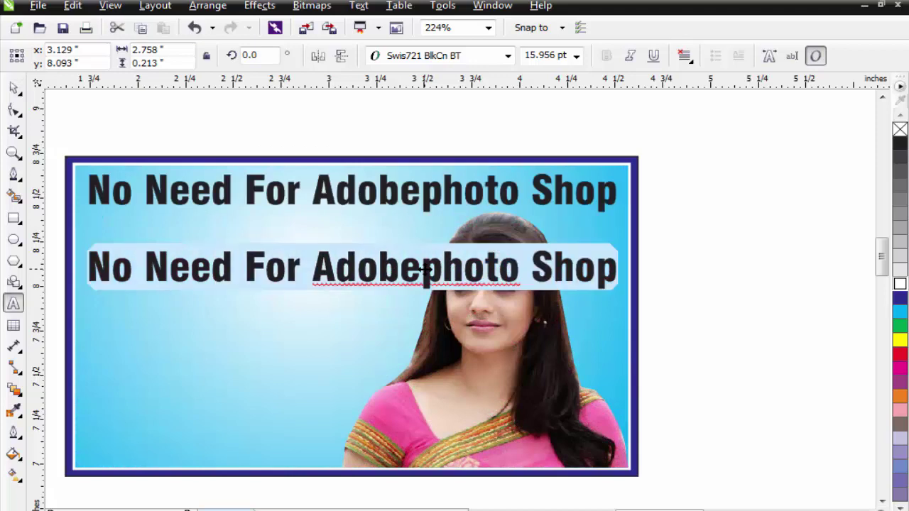
{"action": "type", "text": "P"}
{"action": "key", "text": "ctrl+a"}
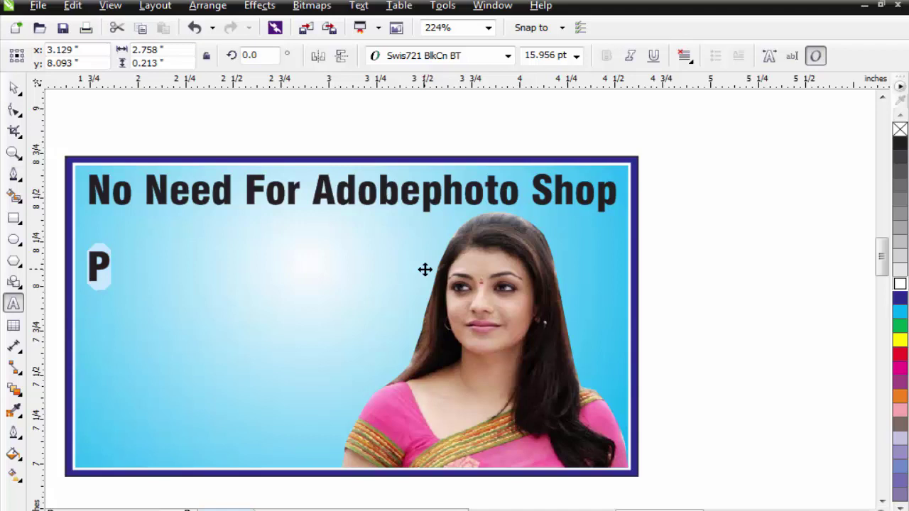
{"action": "key", "text": "Right"}
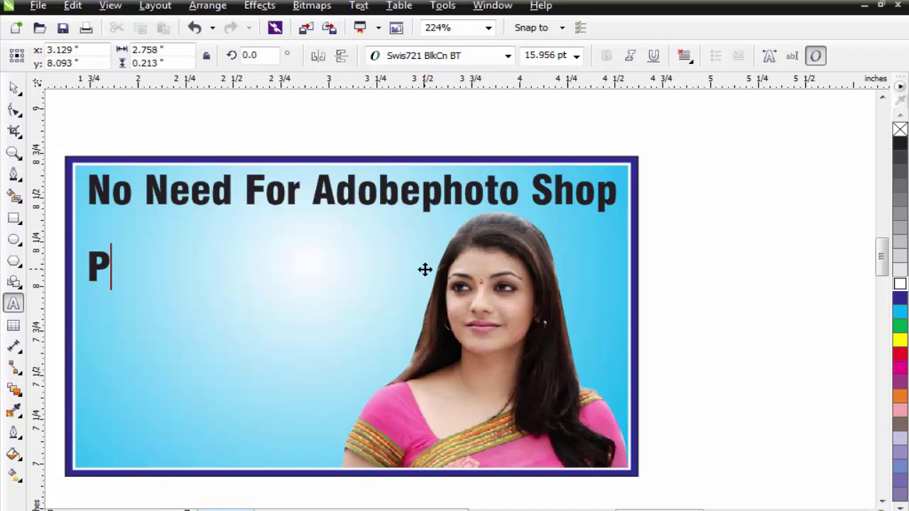
{"action": "type", "text": "i"}
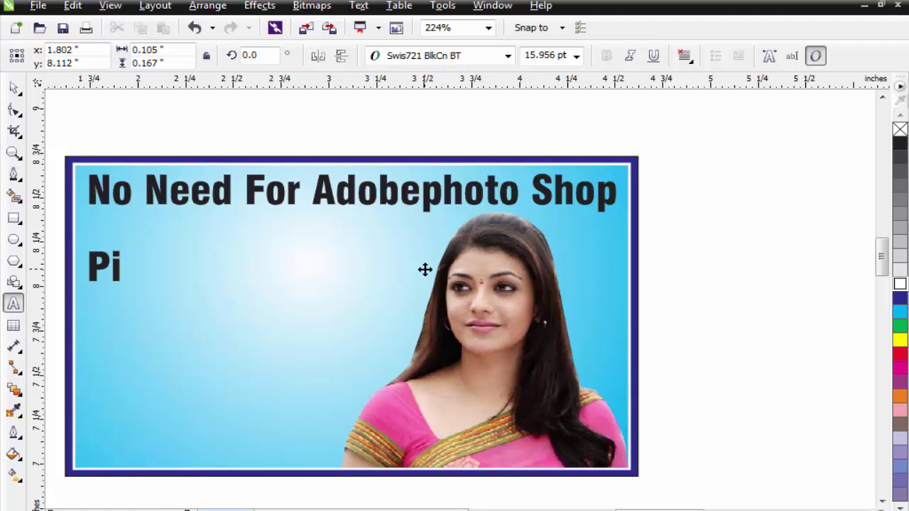
{"action": "type", "text": "cture "}
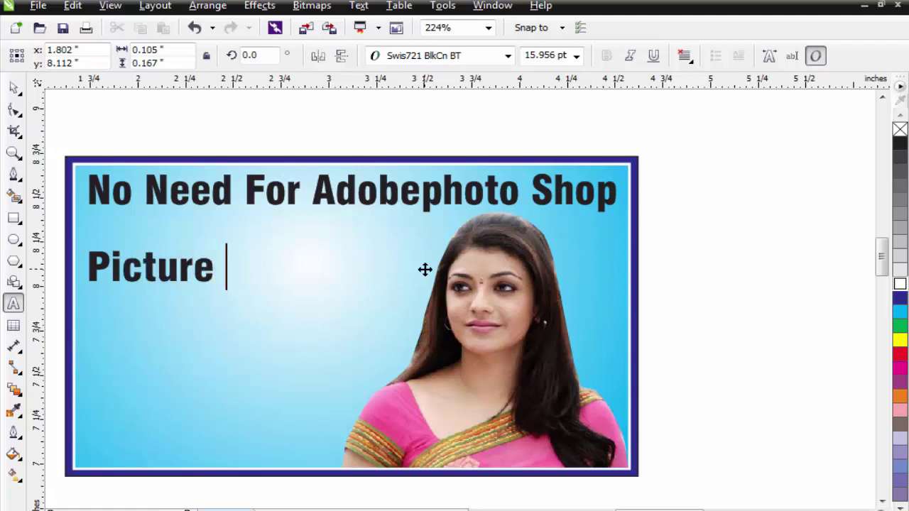
{"action": "type", "text": "Crot"}
{"action": "key", "text": "BackSpace"}
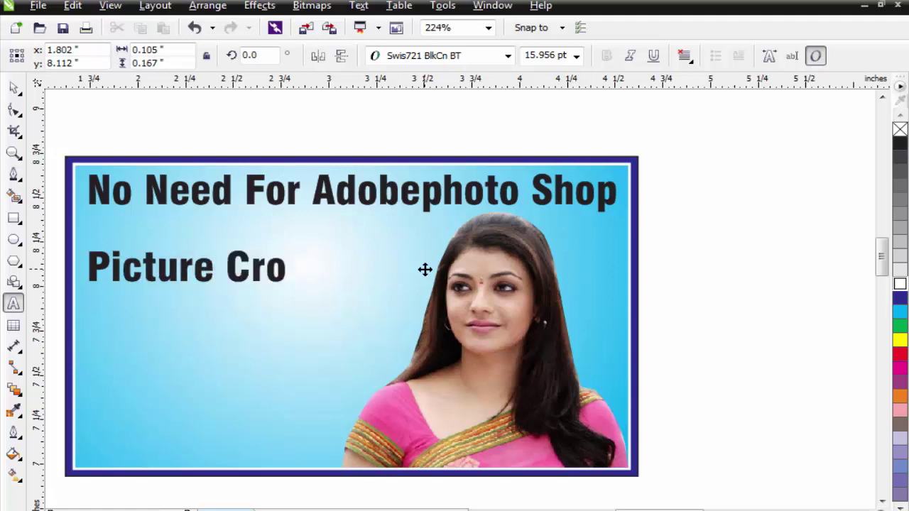
{"action": "type", "text": "p in "}
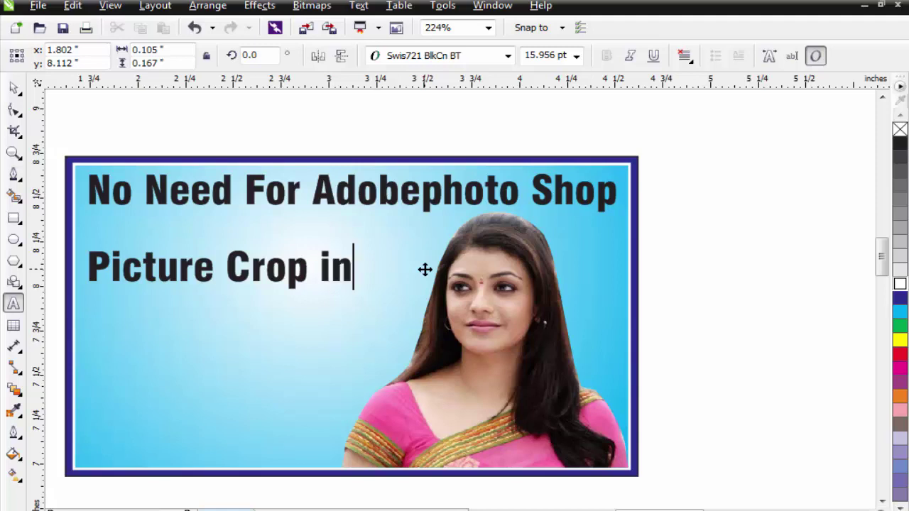
{"action": "type", "text": "Core"}
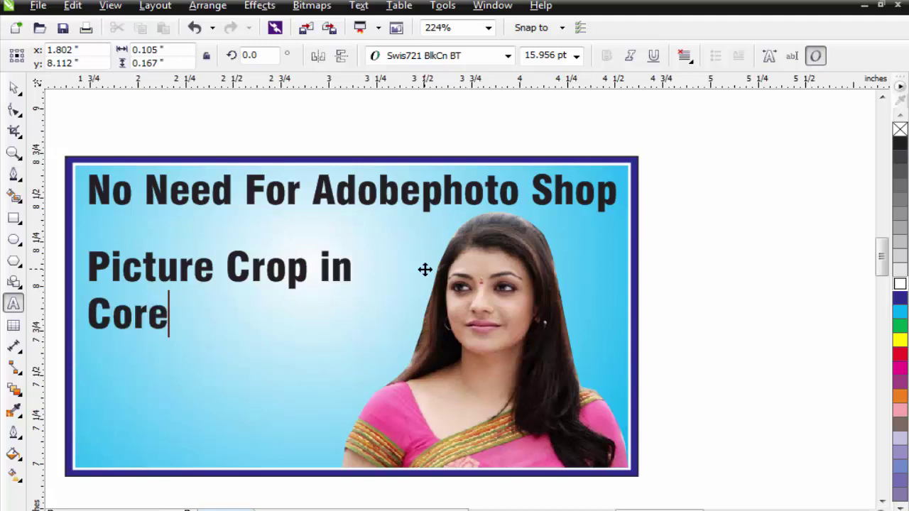
{"action": "type", "text": "lDraw"}
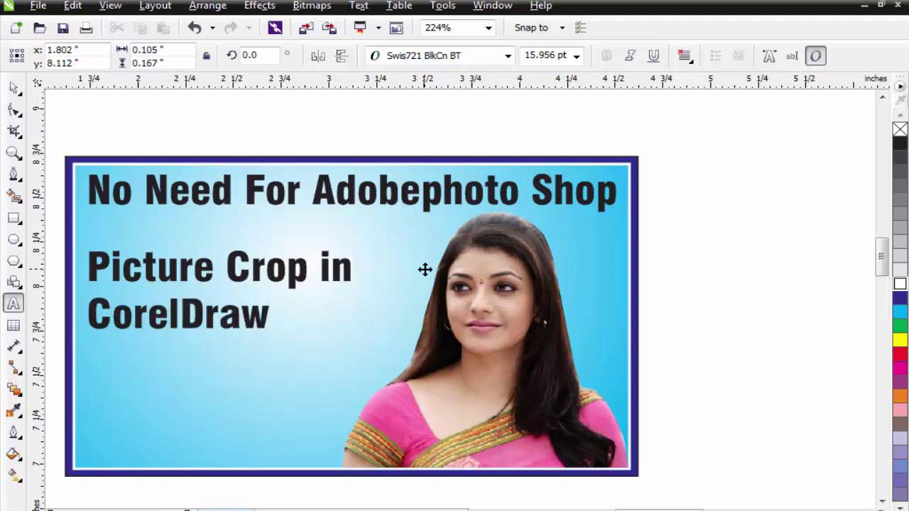
{"action": "left_click", "coordinate": [12, 86]}
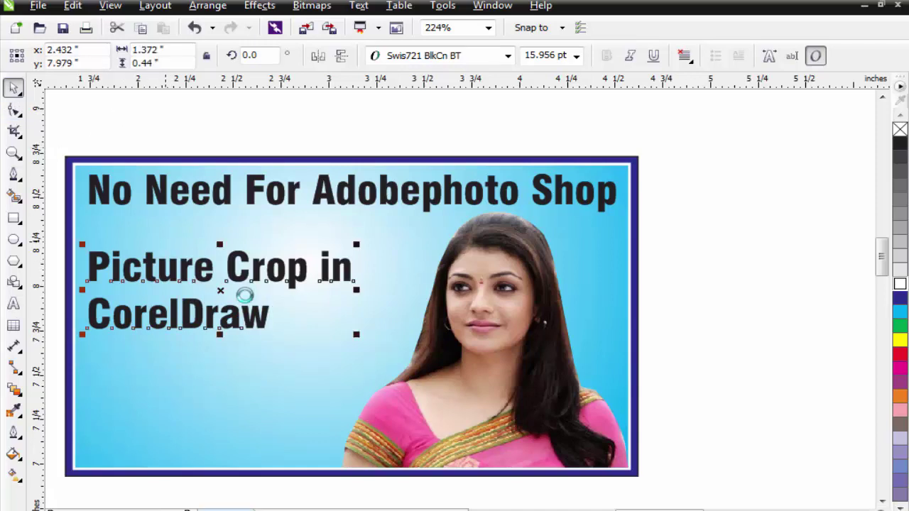
{"action": "key", "text": "Escape"}
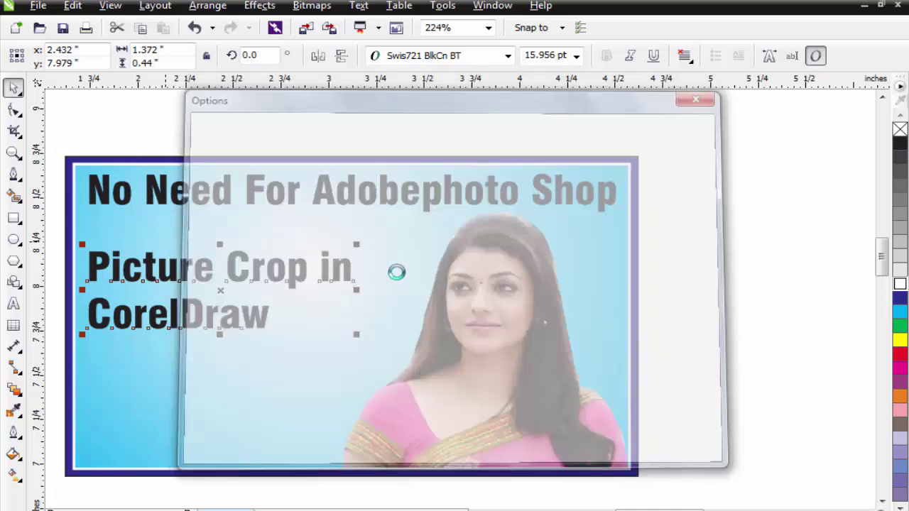
{"action": "key", "text": "Escape"}
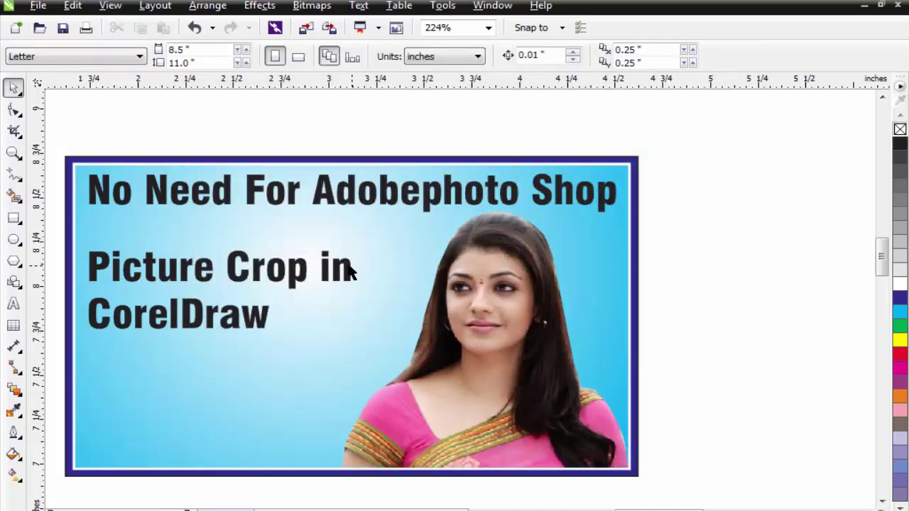
Step: Move the two-line text slightly up and right, closer to the heading, and break it apart into separate lines
{"action": "left_click_drag", "start_coordinate": [351, 266], "coordinate": [371, 246]}
{"action": "key", "text": "ctrl+k"}
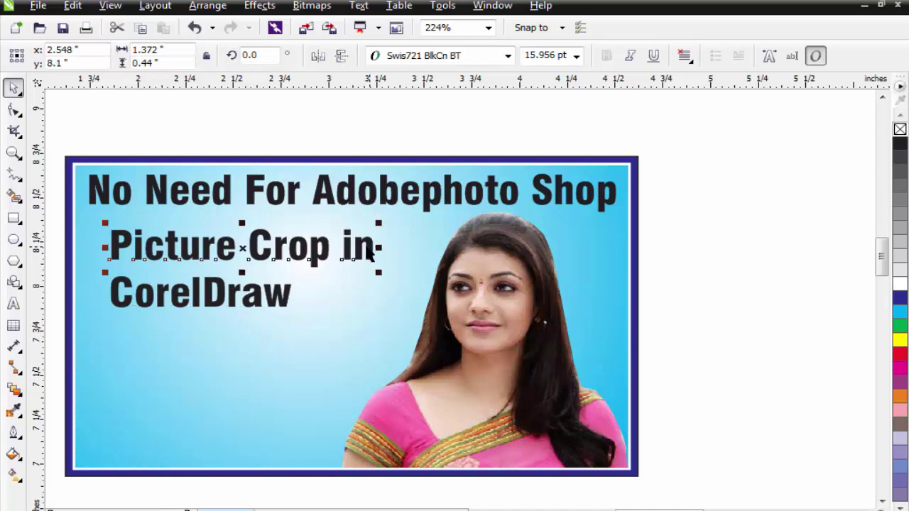
{"action": "key", "text": "Escape"}
Step: Center the "CorelDraw" line horizontally under "Picture Crop in" and move it slightly up toward that line
{"action": "left_click", "coordinate": [267, 297]}
{"action": "left_click", "coordinate": [282, 246], "text": "shift"}
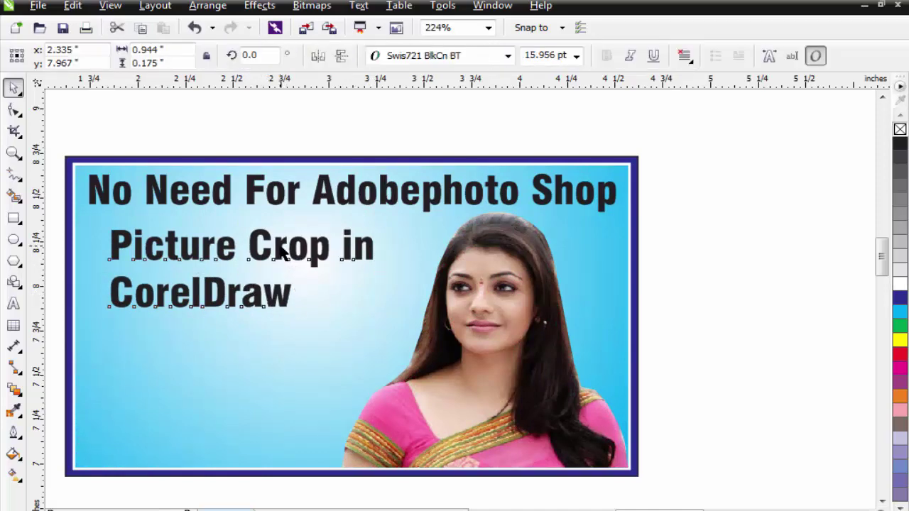
{"action": "key", "text": "c"}
{"action": "key", "text": "Escape"}
{"action": "left_click_drag", "start_coordinate": [296, 297], "coordinate": [293, 291]}
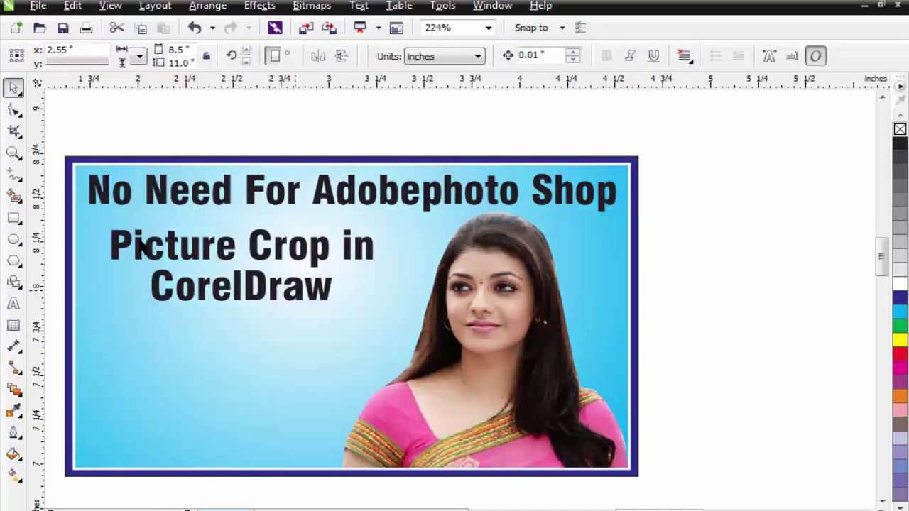
Step: Group the two subtitle lines, enlarge them to about 1.66 by 0.49 inch, and shift them slightly down and right
{"action": "mouse_move", "coordinate": [98, 222]}
{"action": "left_mouse_down"}
{"action": "mouse_move", "coordinate": [367, 323]}
{"action": "mouse_move", "coordinate": [410, 325]}
{"action": "left_mouse_up"}
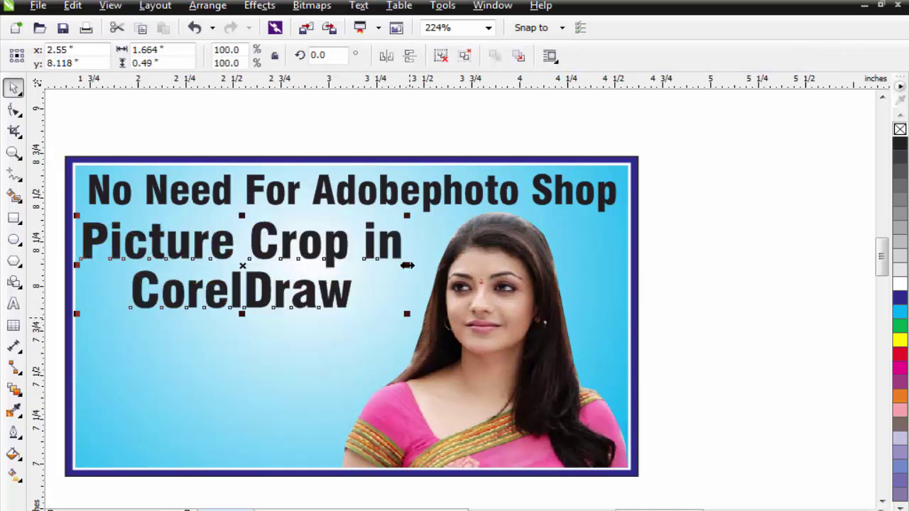
{"action": "left_click_drag", "start_coordinate": [396, 250], "coordinate": [400, 255]}
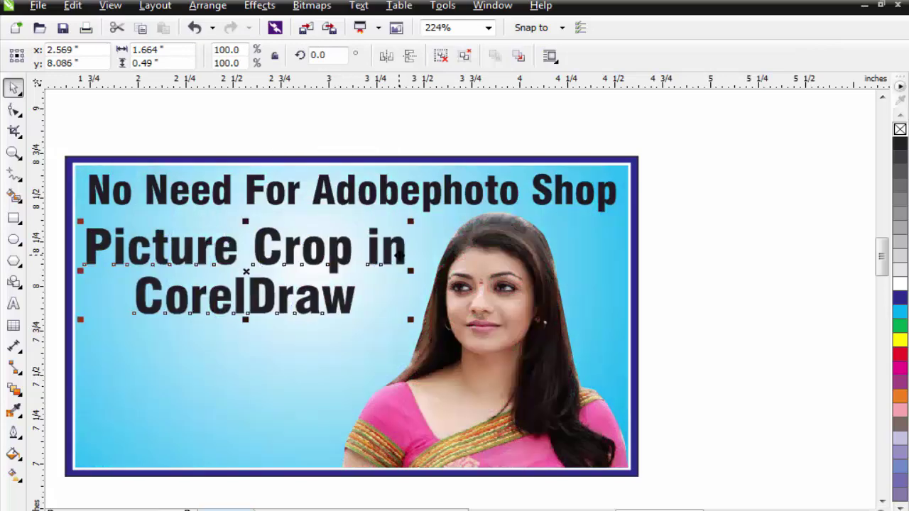
{"action": "key", "text": "Escape"}
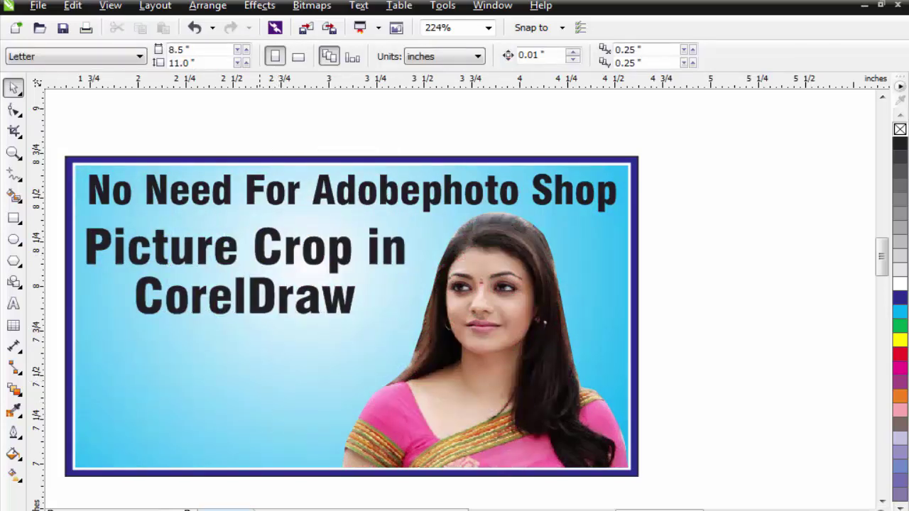
{"action": "left_click", "coordinate": [341, 317]}
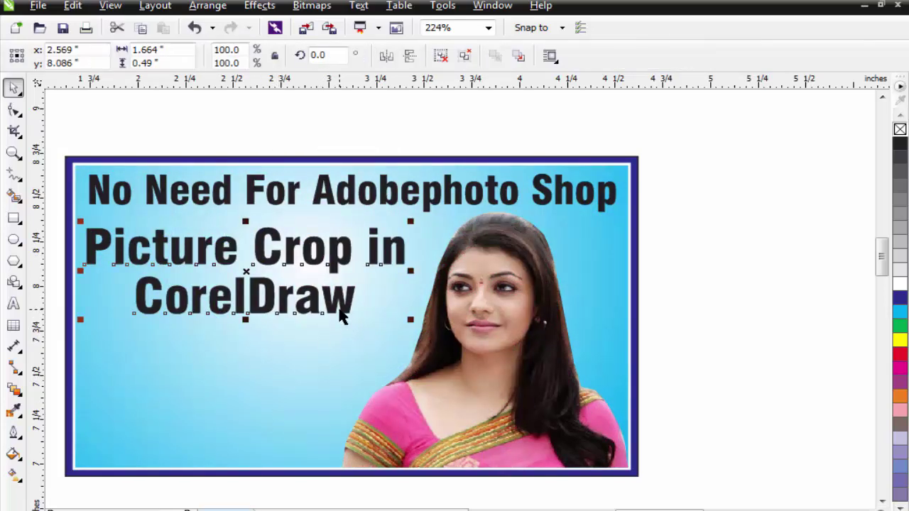
{"action": "key", "text": "Escape"}
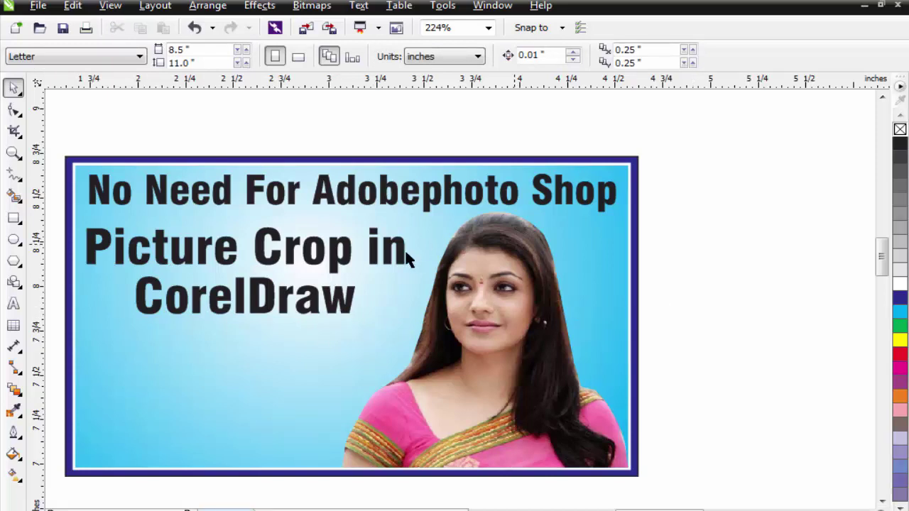
{"action": "left_click", "coordinate": [388, 263]}
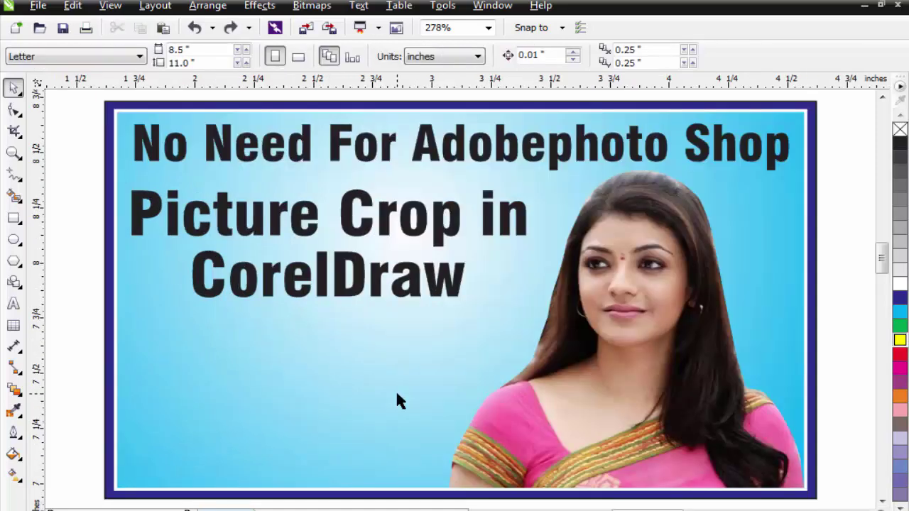
{"action": "left_click", "coordinate": [397, 395]}
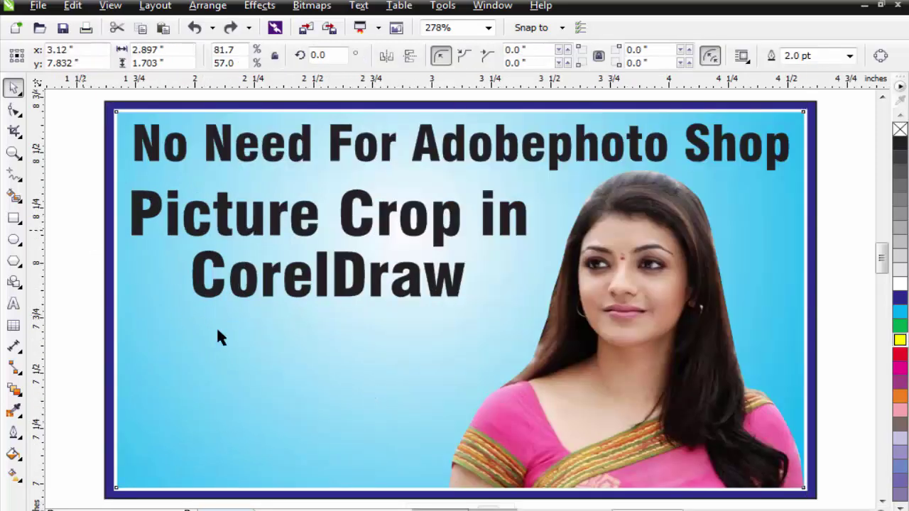
Step: Import the Urdu EPS artwork as editable with its text kept as text, and place it below the subtitle, about 1.07 by 0.16 inch
{"action": "key", "text": "Escape"}
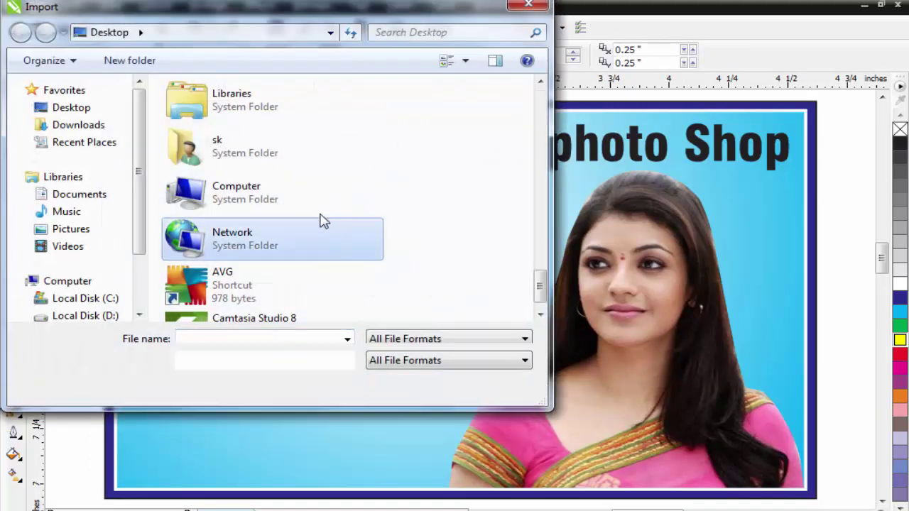
{"action": "scroll", "coordinate": [321, 220], "scroll_direction": "down", "scroll_amount": 5}
{"action": "left_click", "coordinate": [250, 112]}
{"action": "double_click", "coordinate": [249, 112]}
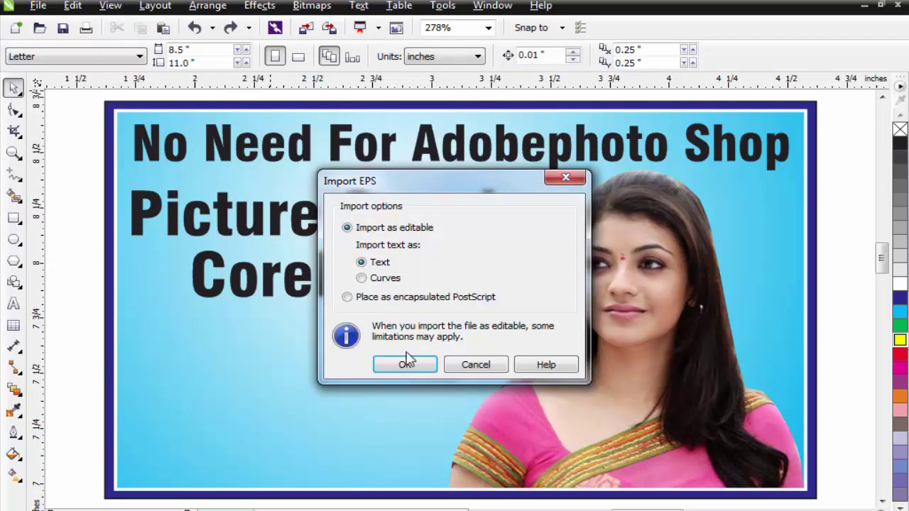
{"action": "left_click", "coordinate": [405, 363]}
{"action": "left_click_drag", "start_coordinate": [173, 343], "coordinate": [422, 491]}
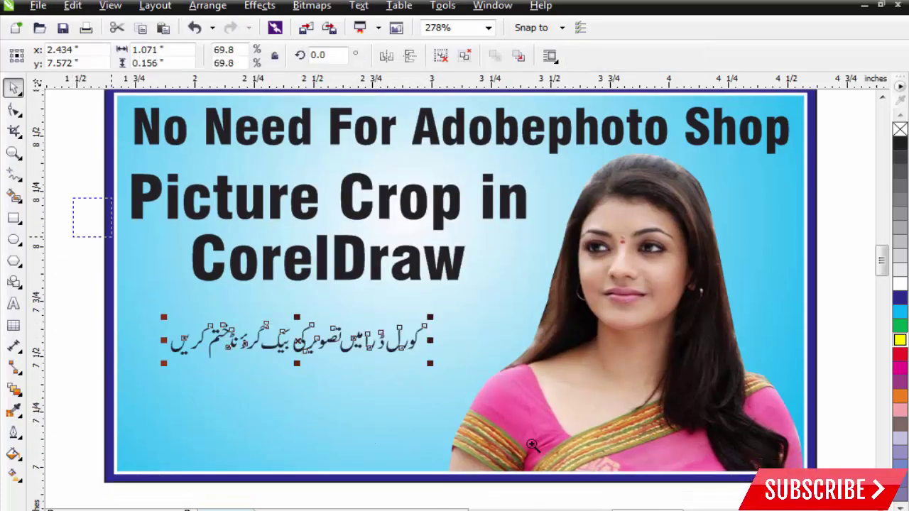
Step: Ungroup the imported Urdu line and move its last words down to form a second line
{"action": "left_click_drag", "start_coordinate": [532, 445], "coordinate": [567, 446]}
{"action": "key", "text": "ctrl+u"}
{"action": "left_click_drag", "start_coordinate": [678, 265], "coordinate": [416, 370]}
{"action": "left_click", "coordinate": [419, 334]}
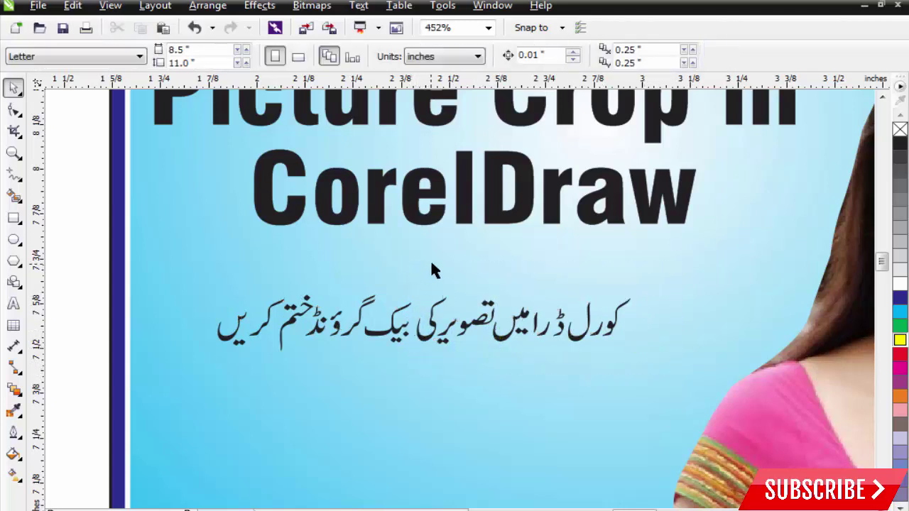
{"action": "left_click_drag", "start_coordinate": [431, 262], "coordinate": [358, 338]}
{"action": "left_click", "coordinate": [408, 330]}
{"action": "left_click_drag", "start_coordinate": [422, 286], "coordinate": [217, 380]}
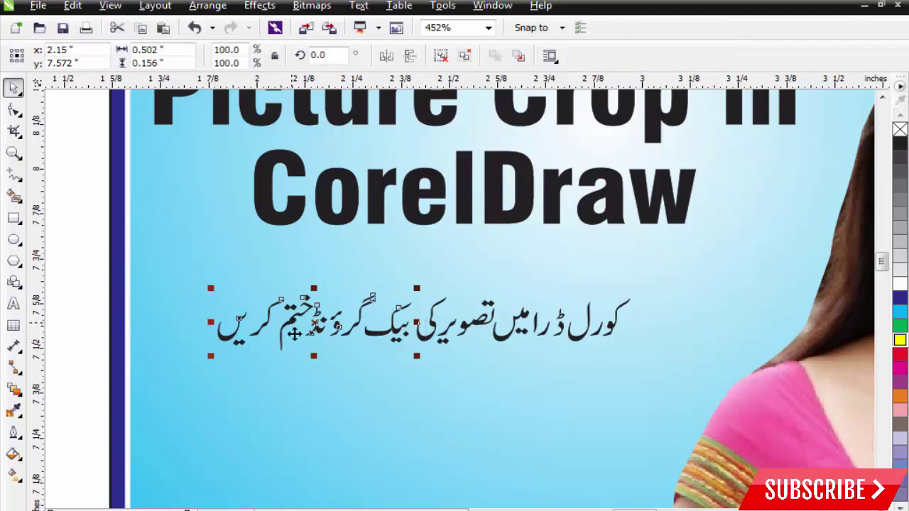
{"action": "left_click_drag", "start_coordinate": [339, 331], "coordinate": [470, 428]}
Step: Center the second Urdu line horizontally under the first and move it slightly up toward it
{"action": "left_click", "coordinate": [523, 322]}
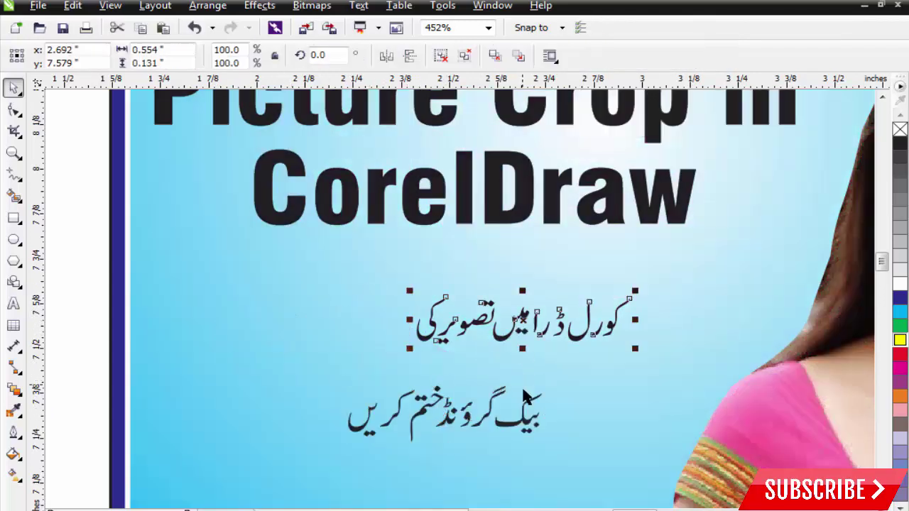
{"action": "left_click", "coordinate": [531, 425], "text": "shift"}
{"action": "key", "text": "c"}
{"action": "key", "text": "Escape"}
{"action": "left_click_drag", "start_coordinate": [526, 423], "coordinate": [522, 387]}
Step: Group the two Urdu lines, enlarge them to about 1.30 by 0.73 inch in the space below the subtitle, and deselect them
{"action": "scroll", "coordinate": [387, 308], "scroll_direction": "down", "scroll_amount": 3}
{"action": "left_click_drag", "start_coordinate": [387, 299], "coordinate": [592, 436]}
{"action": "left_click_drag", "start_coordinate": [398, 402], "coordinate": [316, 442]}
{"action": "left_click_drag", "start_coordinate": [535, 325], "coordinate": [580, 301]}
{"action": "left_click_drag", "start_coordinate": [547, 346], "coordinate": [550, 361]}
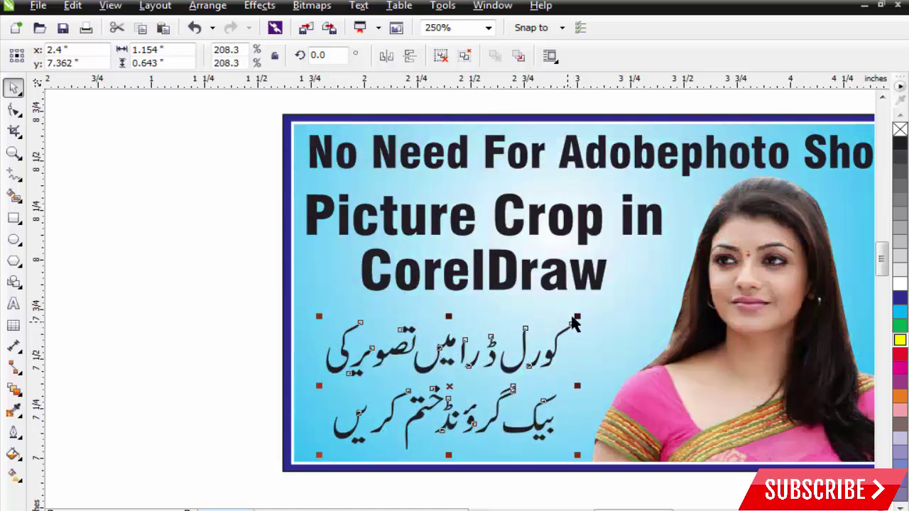
{"action": "left_click_drag", "start_coordinate": [578, 319], "coordinate": [572, 343]}
{"action": "key", "text": "F4"}
{"action": "key", "text": "Escape"}
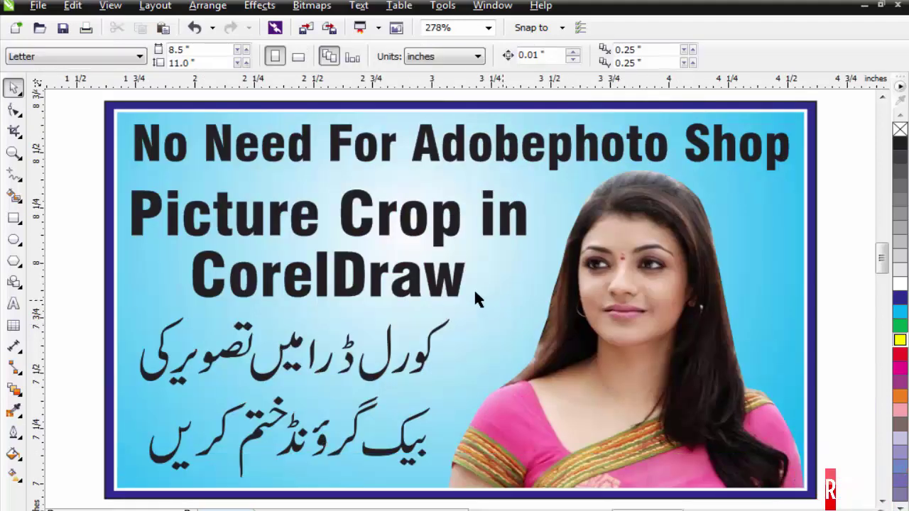
Step: Fill the "Picture Crop in CorelDraw" subtitle with red and give it a white outline 2 pt wide
{"action": "left_click", "coordinate": [458, 261]}
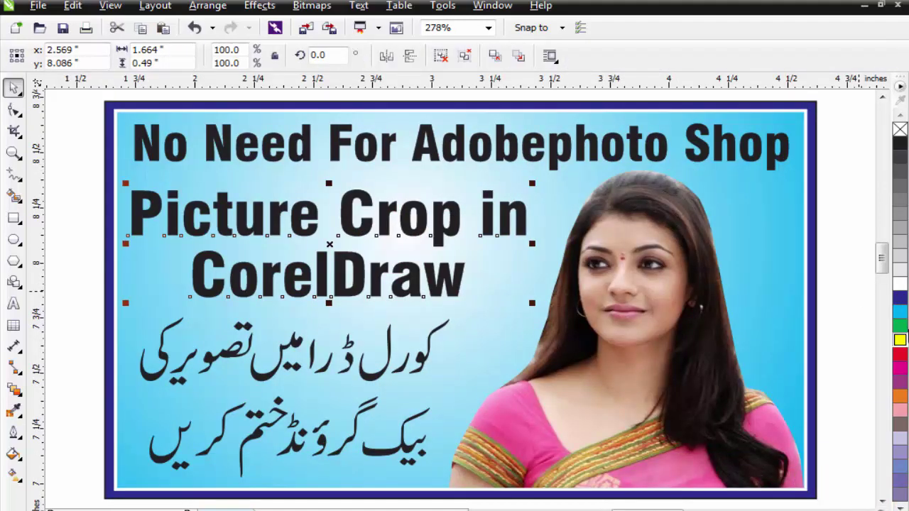
{"action": "left_click", "coordinate": [900, 354]}
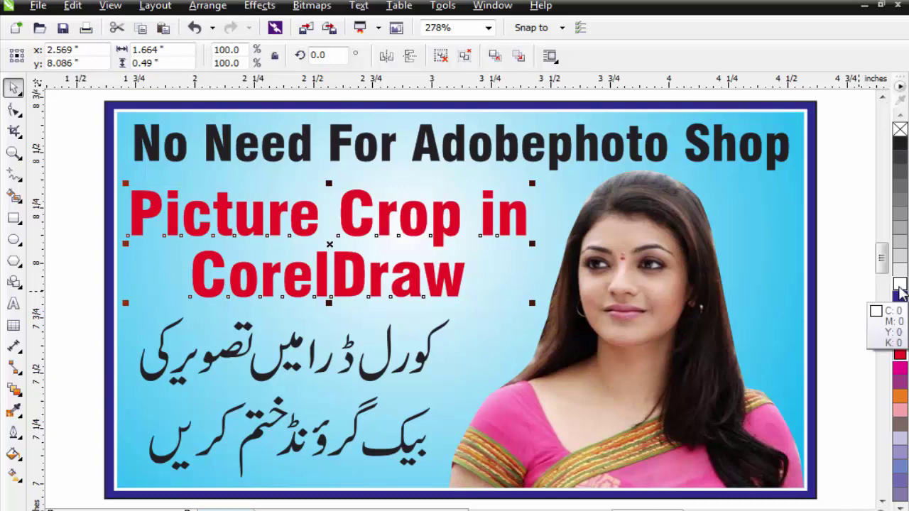
{"action": "right_click", "coordinate": [900, 285]}
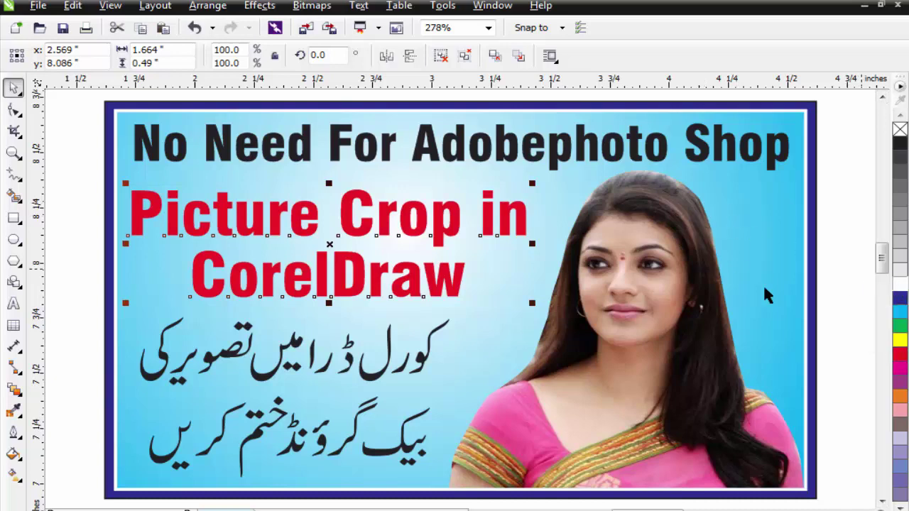
{"action": "key", "text": "F12"}
{"action": "double_click", "coordinate": [332, 191]}
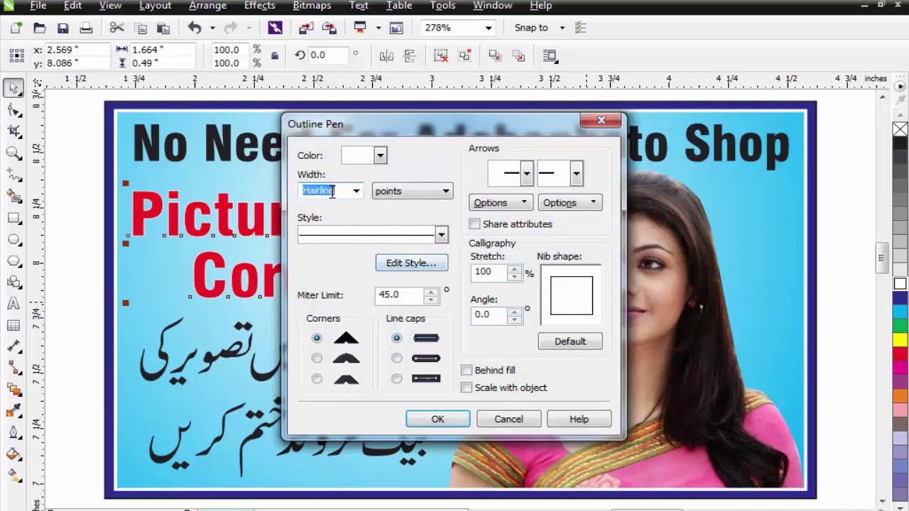
{"action": "type", "text": "2"}
{"action": "key", "text": "Return"}
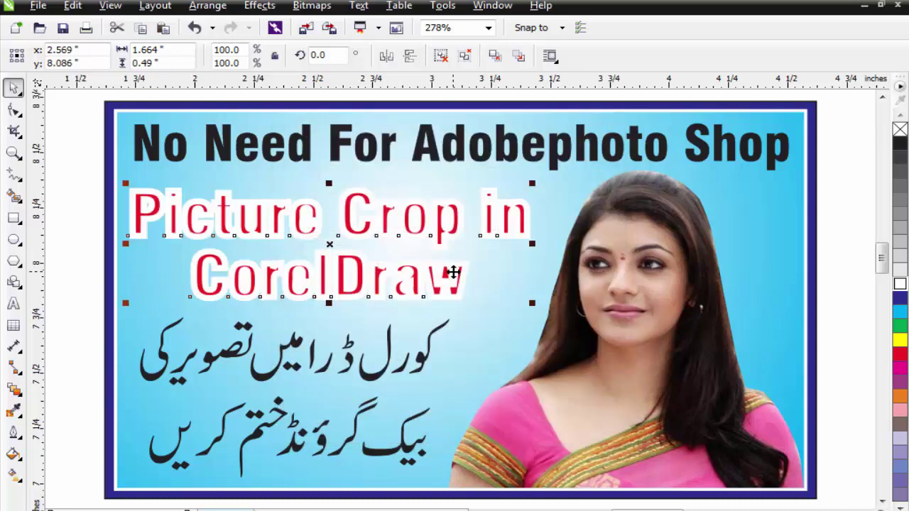
Step: Place the subtitle's outline behind the fill, make it scale with the object, and round its corners
{"action": "key", "text": "F12"}
{"action": "left_click", "coordinate": [466, 371]}
{"action": "left_click", "coordinate": [466, 388]}
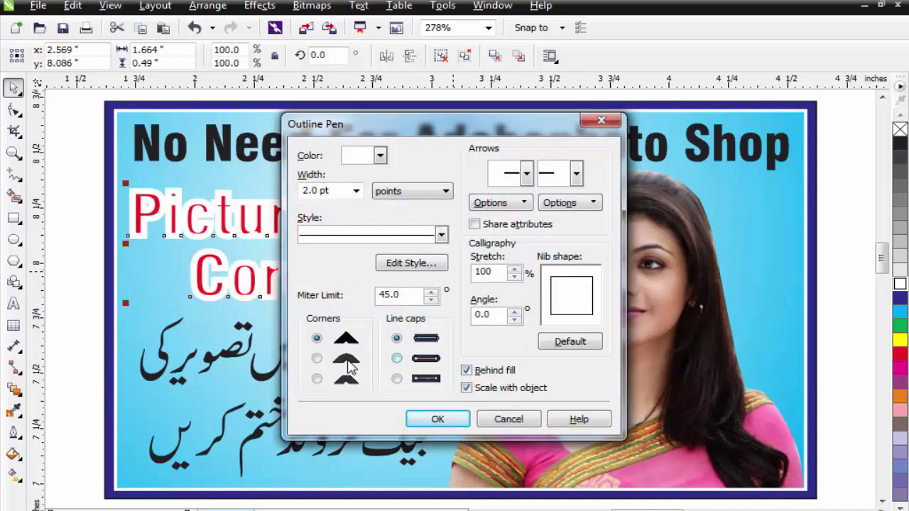
{"action": "left_click", "coordinate": [317, 359]}
{"action": "left_click", "coordinate": [438, 419]}
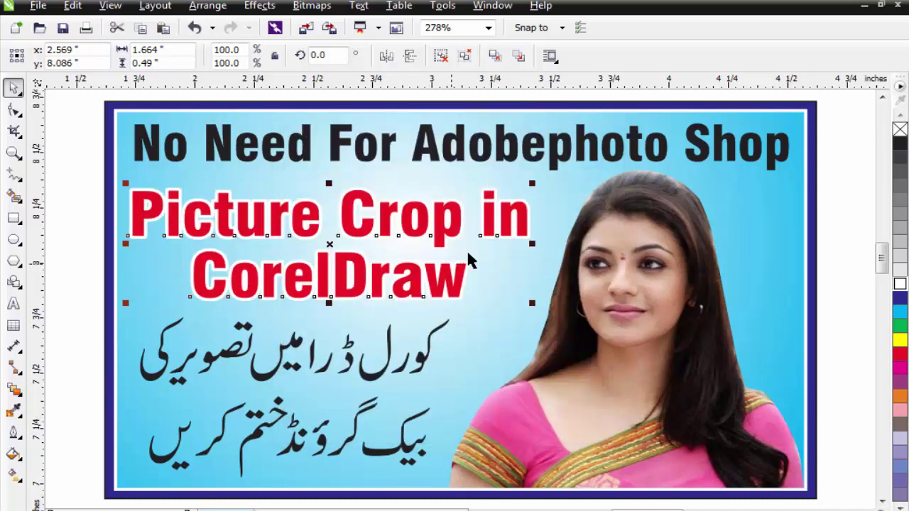
Step: Give the "No Need For Adobephoto Shop" heading an outline 1.0 pt wide
{"action": "left_click", "coordinate": [510, 152]}
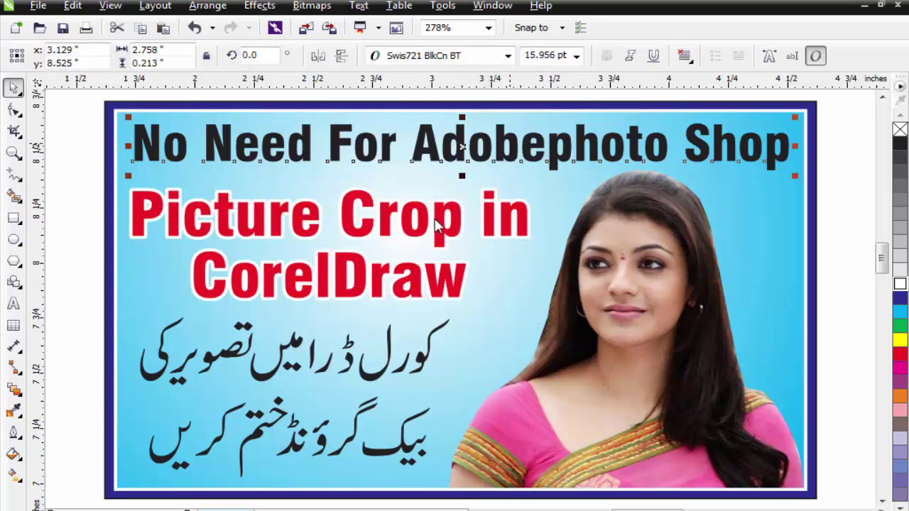
{"action": "key", "text": "F12"}
{"action": "type", "text": "1."}
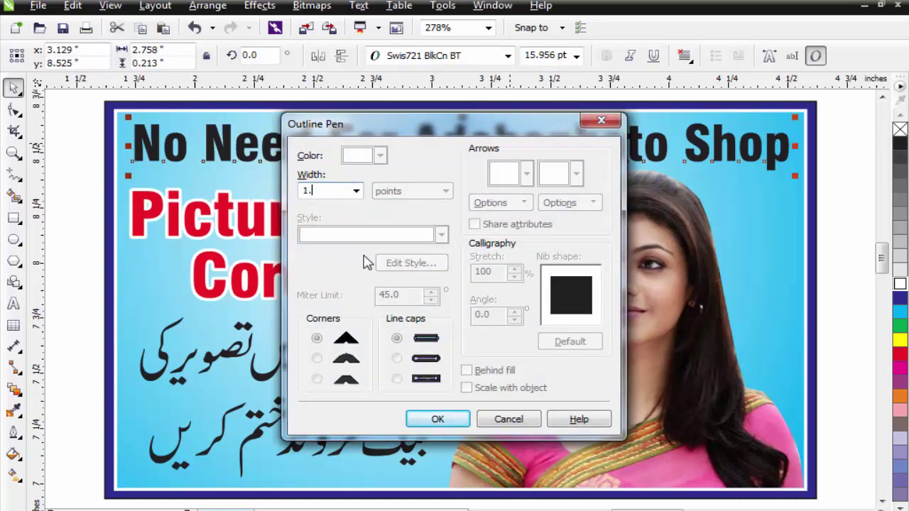
{"action": "type", "text": "0"}
{"action": "key", "text": "Return"}
Step: Set the heading's outline behind the fill, scaling with the object, with rounded corners and caps, and recolor the heading red with a white outline
{"action": "key", "text": "F12"}
{"action": "left_click", "coordinate": [474, 373]}
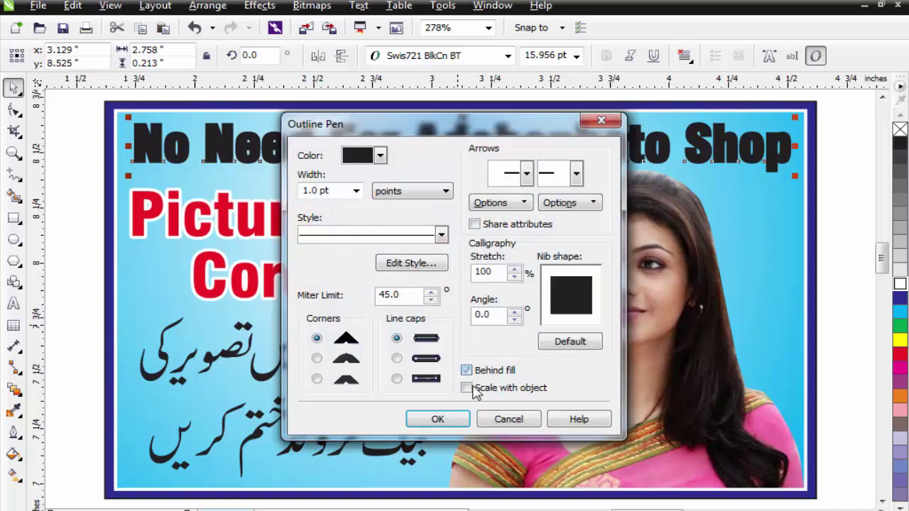
{"action": "left_click", "coordinate": [466, 388]}
{"action": "left_click", "coordinate": [397, 358]}
{"action": "left_click", "coordinate": [317, 358]}
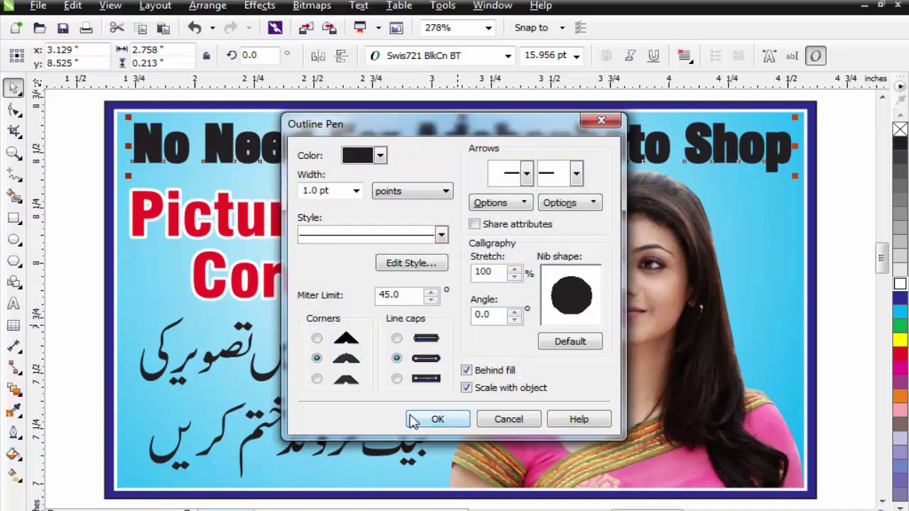
{"action": "left_click", "coordinate": [414, 420]}
{"action": "left_click", "coordinate": [900, 353]}
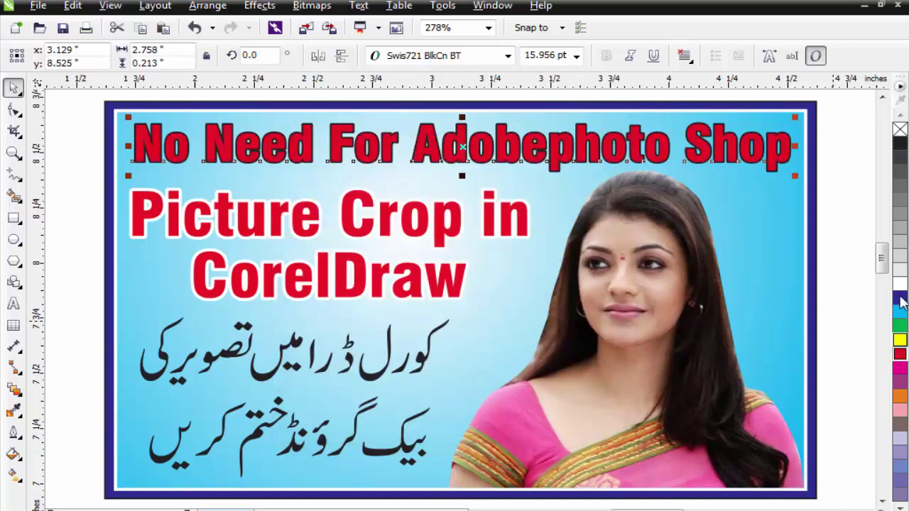
{"action": "right_click", "coordinate": [900, 283]}
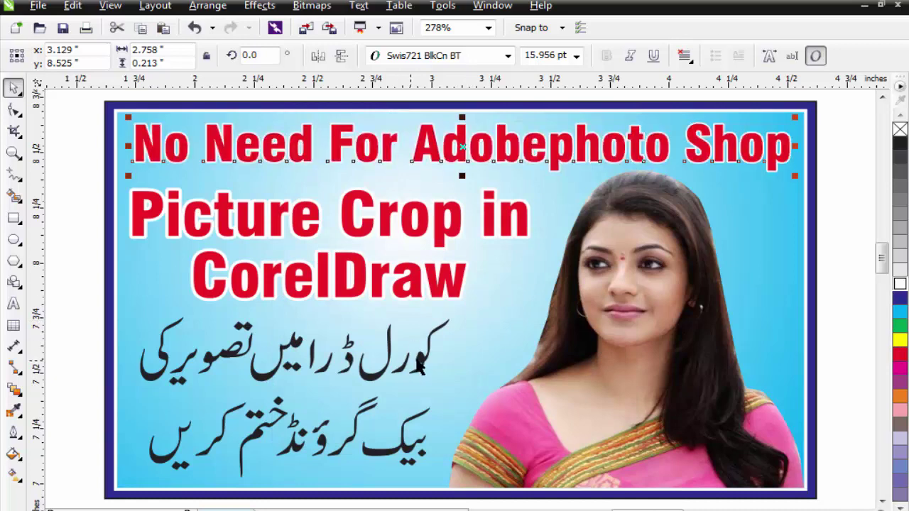
Step: Give the Urdu text an outline behind the fill that scales with the object and has rounded corners and line caps
{"action": "left_click", "coordinate": [419, 366]}
{"action": "key", "text": "F12"}
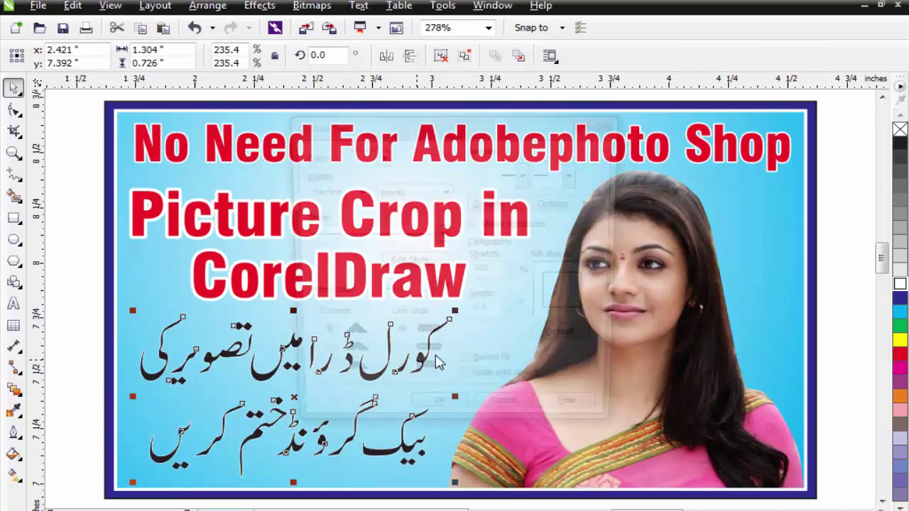
{"action": "left_click", "coordinate": [397, 358]}
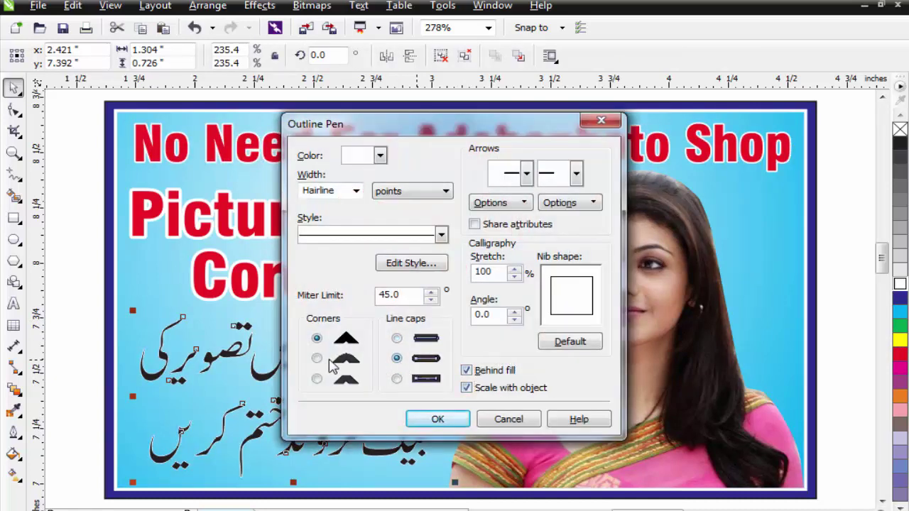
{"action": "left_click", "coordinate": [317, 358]}
{"action": "left_click", "coordinate": [434, 419]}
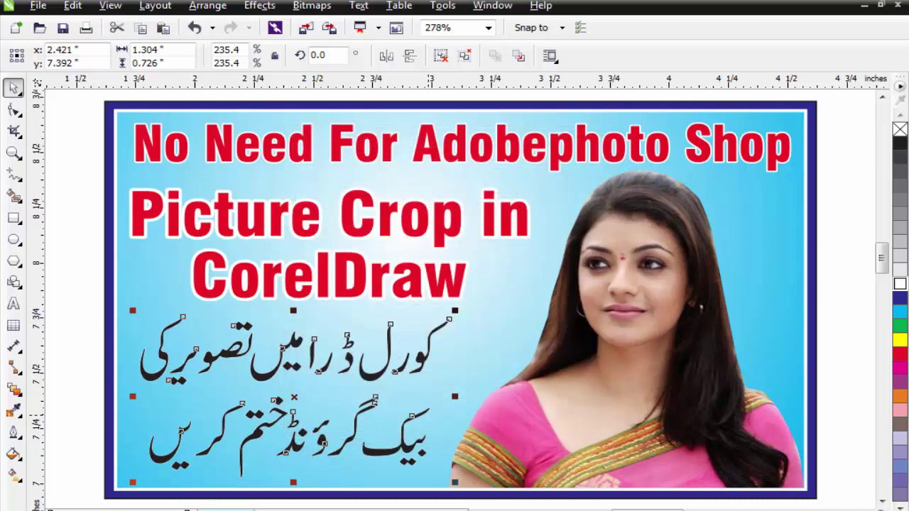
Step: Fill the Urdu text with dark blue and set its outline width to 1 pt
{"action": "left_click", "coordinate": [898, 299]}
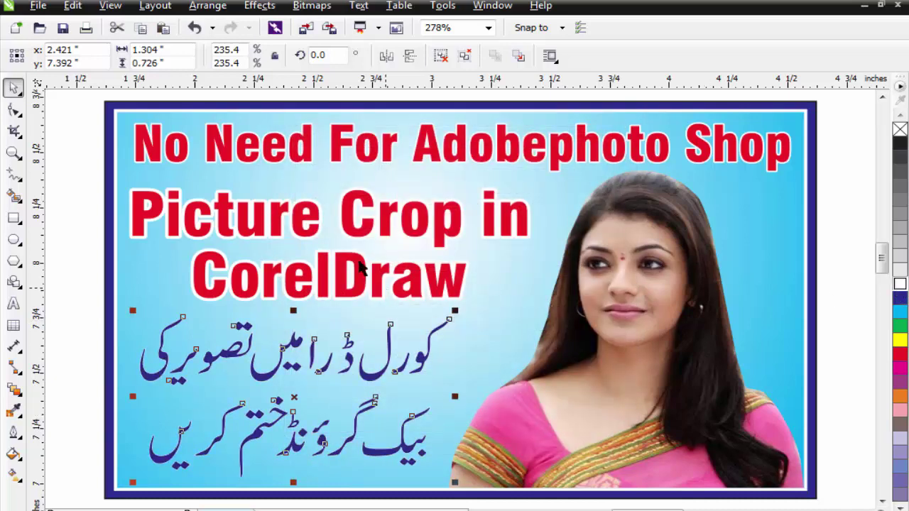
{"action": "key", "text": "F12"}
{"action": "double_click", "coordinate": [338, 192]}
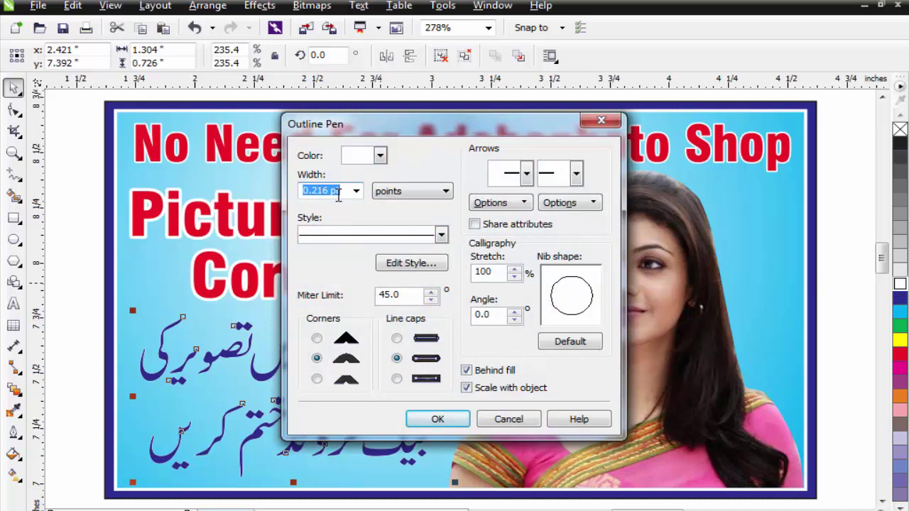
{"action": "type", "text": "1"}
{"action": "key", "text": "Return"}
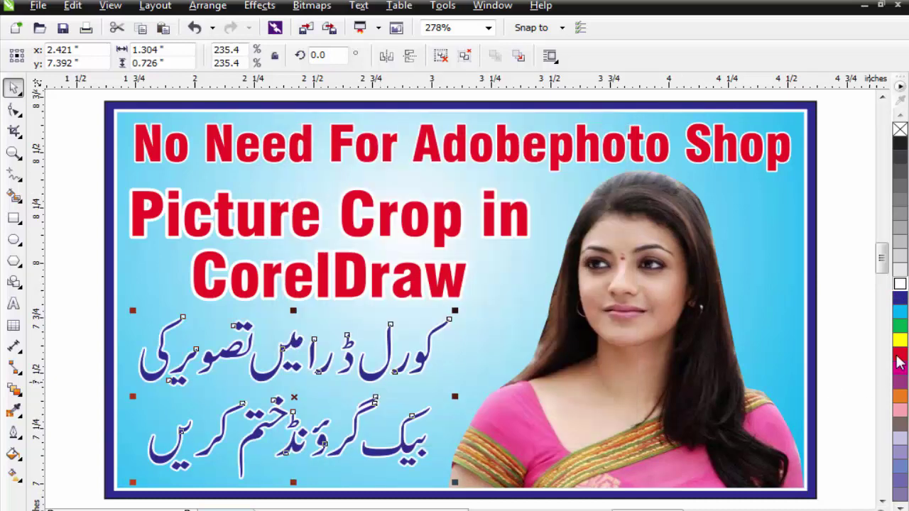
Step: Recolor the Urdu text with a yellow fill and a black outline, and deselect it
{"action": "left_click", "coordinate": [899, 362]}
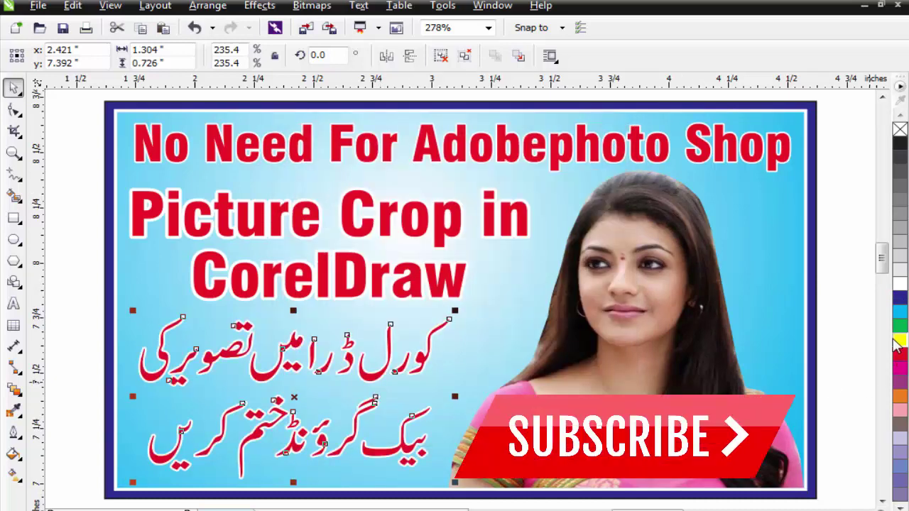
{"action": "left_click", "coordinate": [899, 341]}
{"action": "left_click", "coordinate": [901, 509]}
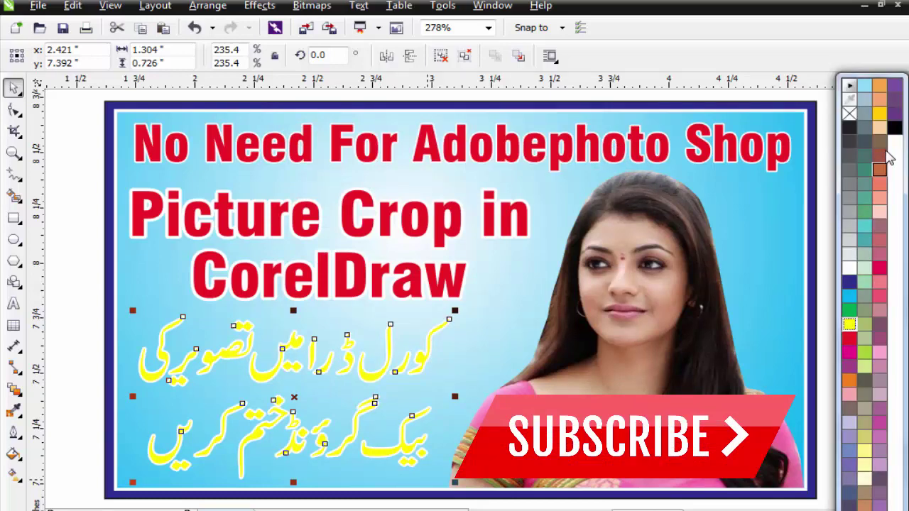
{"action": "right_click", "coordinate": [895, 129]}
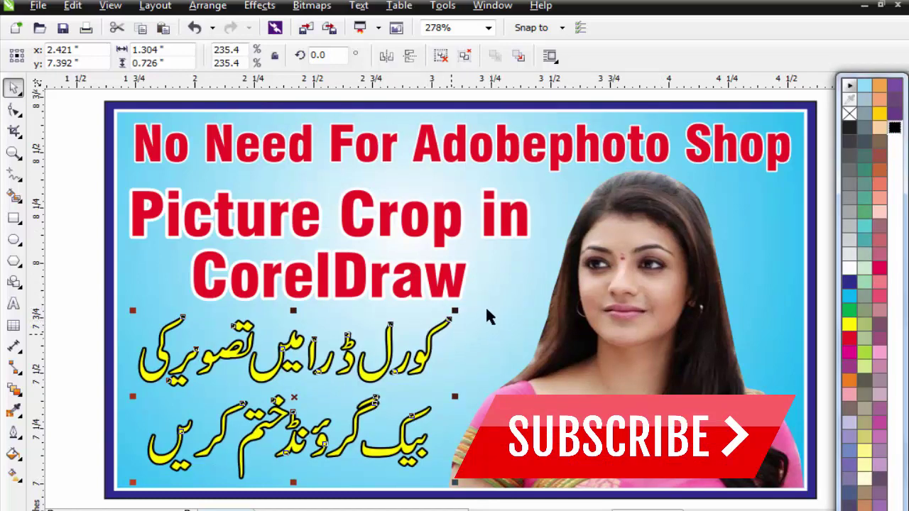
{"action": "left_click", "coordinate": [487, 309]}
{"action": "key", "text": "Escape"}
{"action": "left_click", "coordinate": [511, 302]}
{"action": "key", "text": "Escape"}
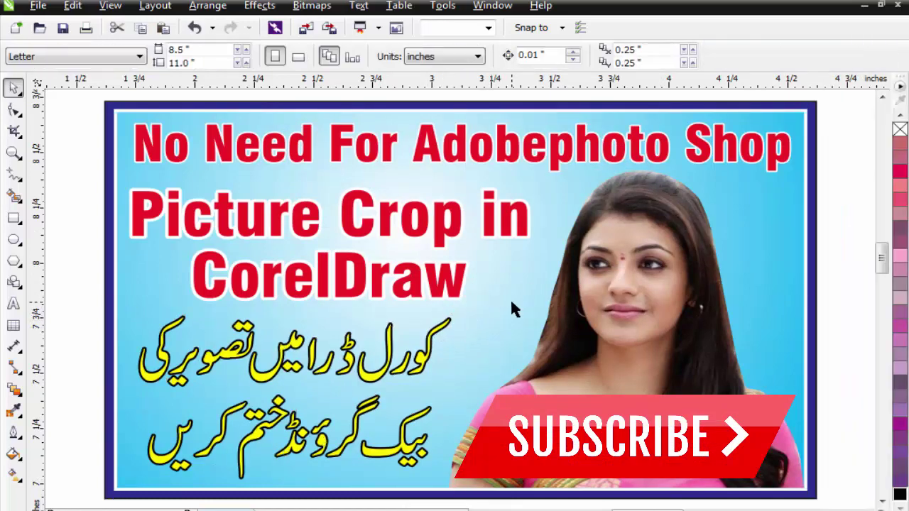
Step: Change the outer color of the card background's radial gradient to yellow and select the Urdu text
{"action": "left_click", "coordinate": [513, 307]}
{"action": "key", "text": "g"}
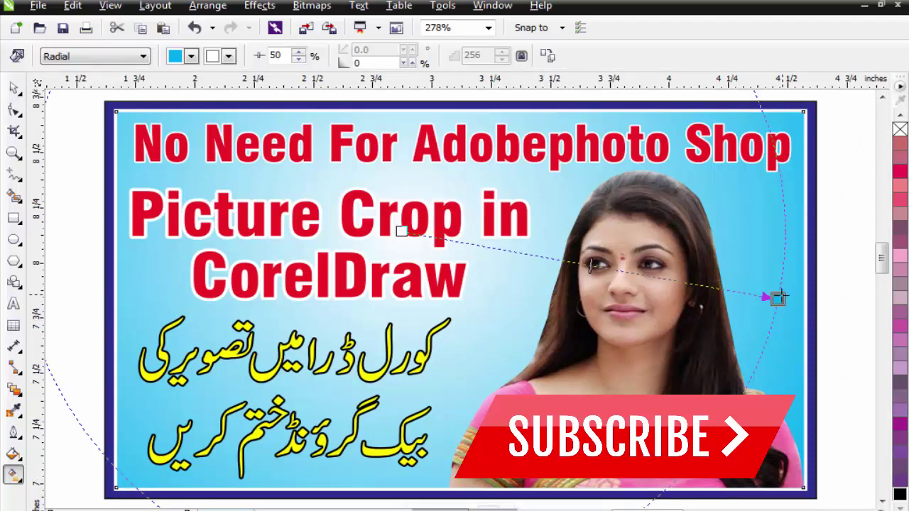
{"action": "left_click", "coordinate": [900, 508]}
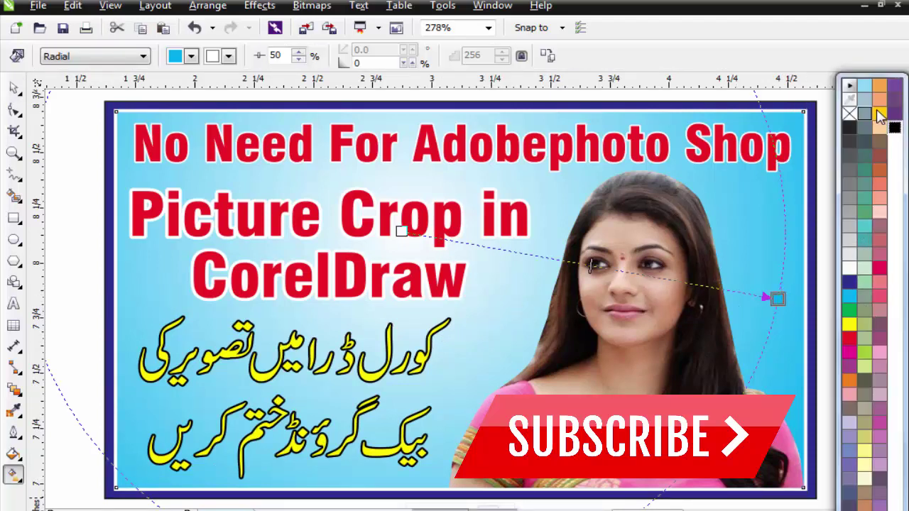
{"action": "left_click", "coordinate": [851, 325]}
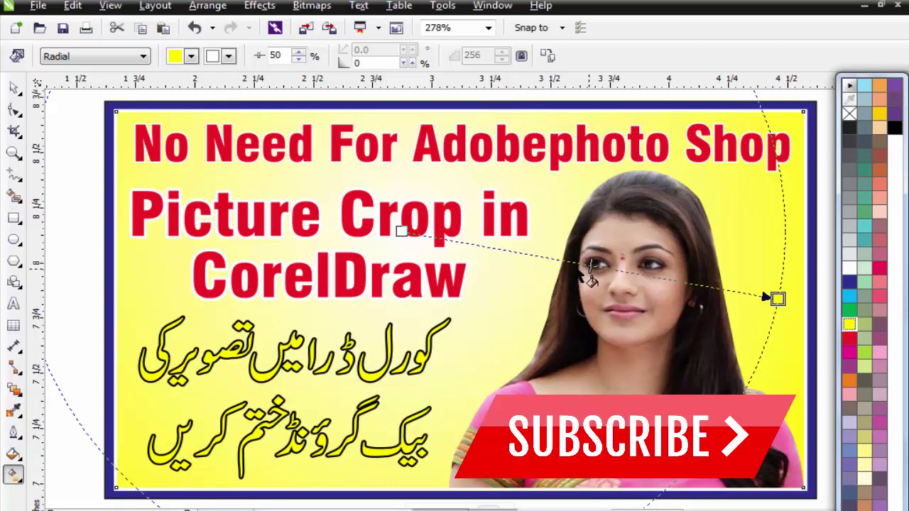
{"action": "left_click", "coordinate": [437, 327]}
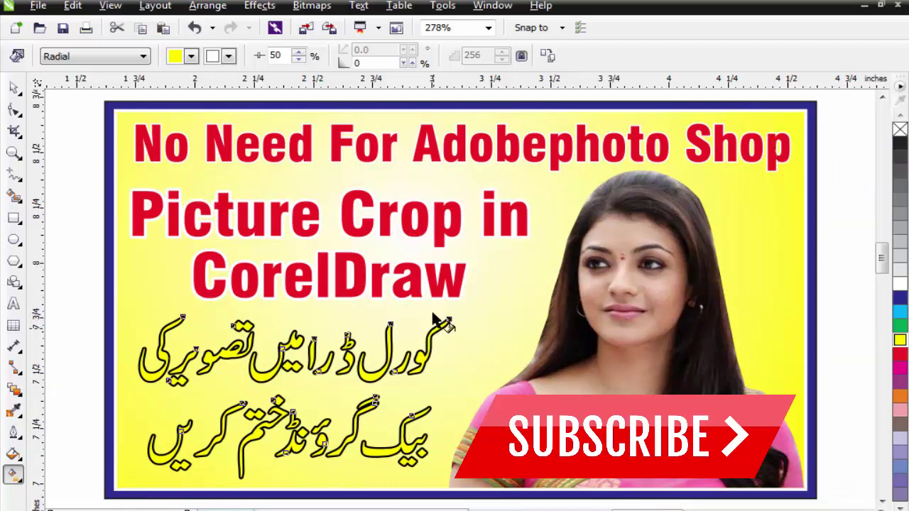
Step: Recolor the Urdu text with a blue fill and a white outline
{"action": "left_click", "coordinate": [900, 301]}
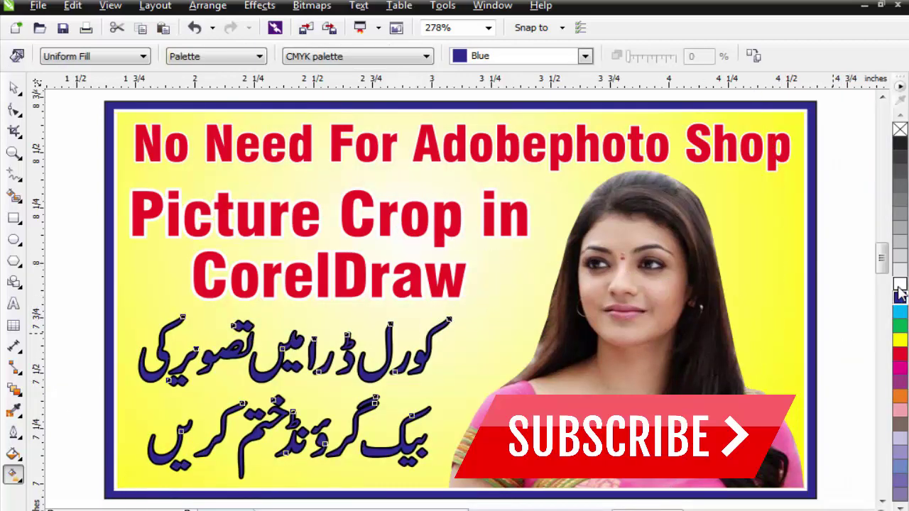
{"action": "key", "text": "Escape"}
{"action": "left_click", "coordinate": [468, 281]}
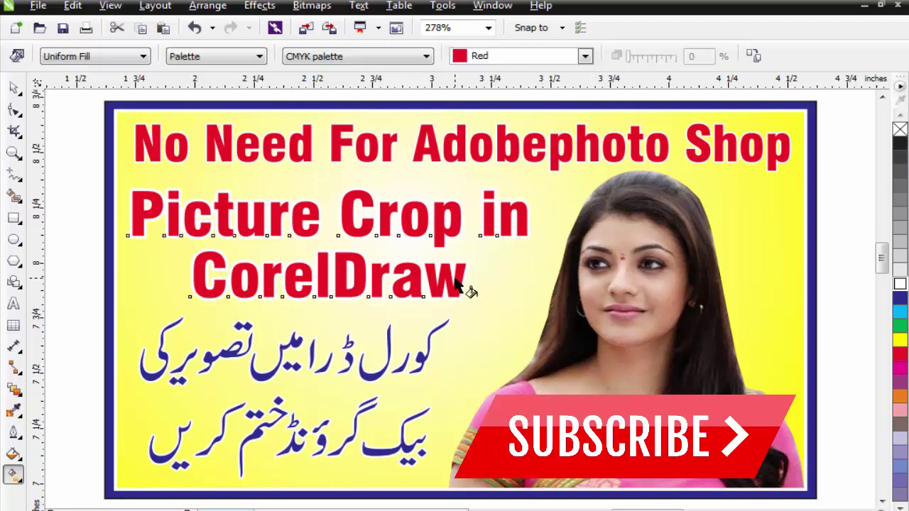
Step: Fill the heading "No Need For Adobephoto Shop" with green and darken it by raising the black component of its CMYK color
{"action": "key", "text": "space"}
{"action": "left_click", "coordinate": [481, 159]}
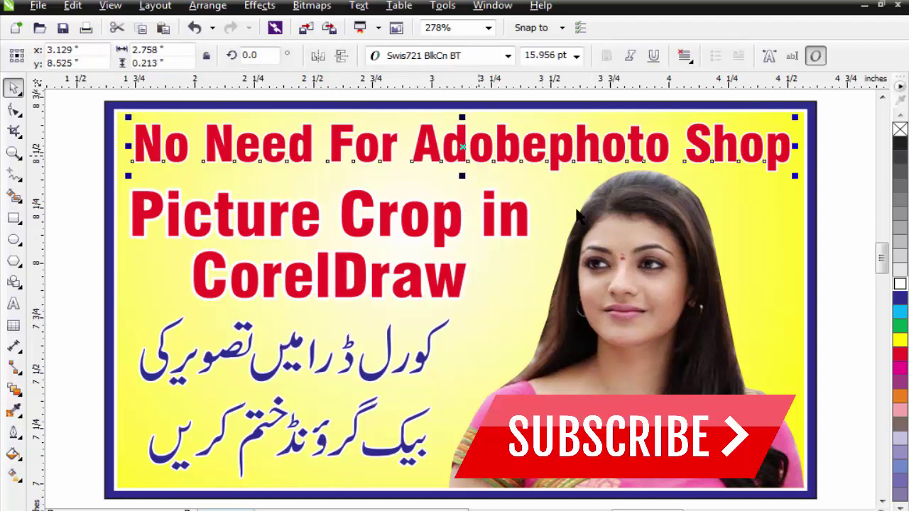
{"action": "left_click", "coordinate": [900, 325]}
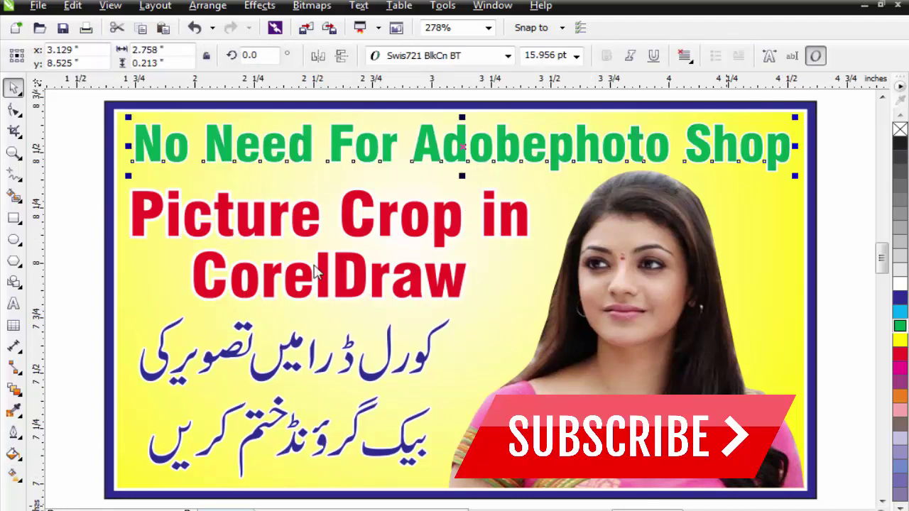
{"action": "key", "text": "shift+F11"}
{"action": "left_click", "coordinate": [298, 155]}
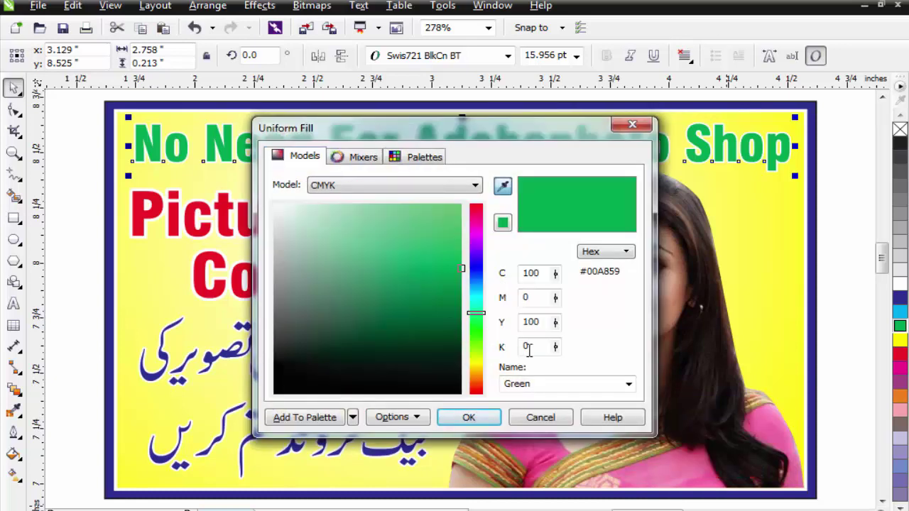
{"action": "key", "text": "Return"}
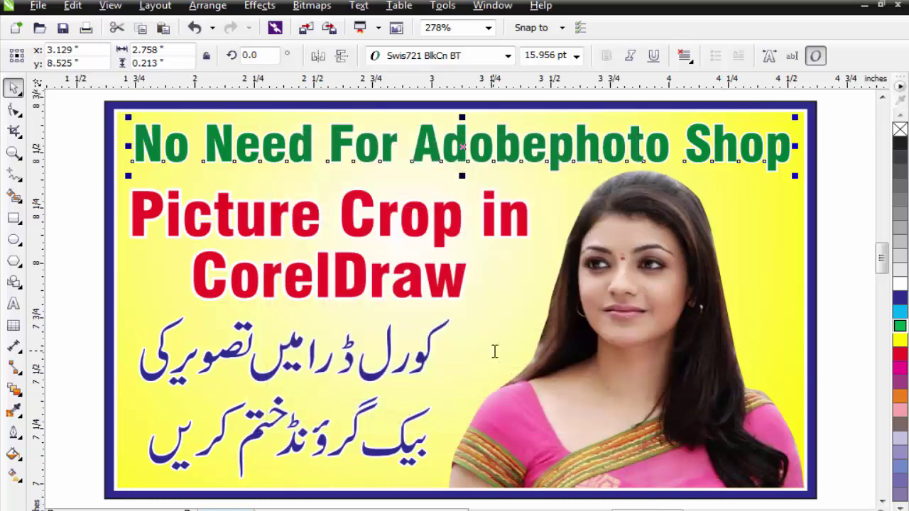
Step: Darken the red fill of the subtitle "Picture Crop in CorelDraw" by setting its CMYK black value to 30, and deselect it
{"action": "left_click", "coordinate": [385, 225]}
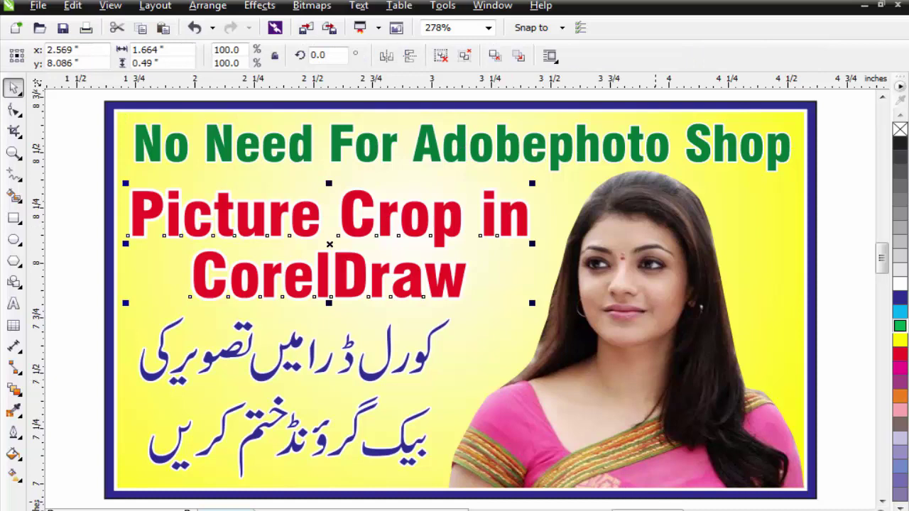
{"action": "key", "text": "shift+F11"}
{"action": "left_click", "coordinate": [298, 156]}
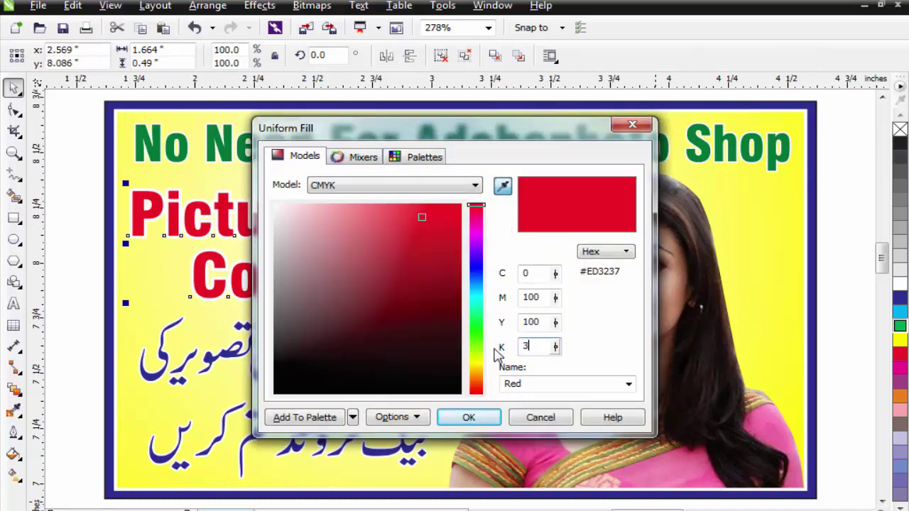
{"action": "type", "text": "0"}
{"action": "key", "text": "Return"}
{"action": "key", "text": "Escape"}
{"action": "key", "text": "F3"}
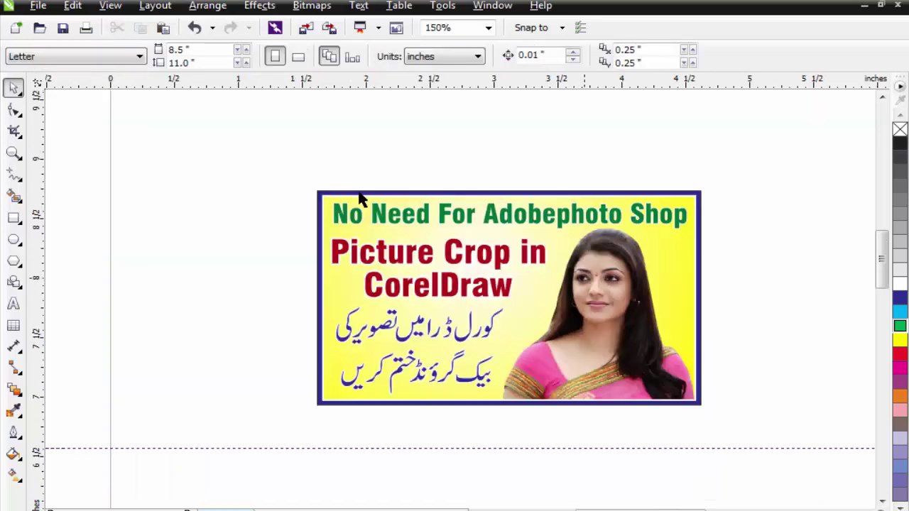
{"action": "key", "text": "F2"}
{"action": "left_click_drag", "start_coordinate": [300, 174], "coordinate": [720, 423]}
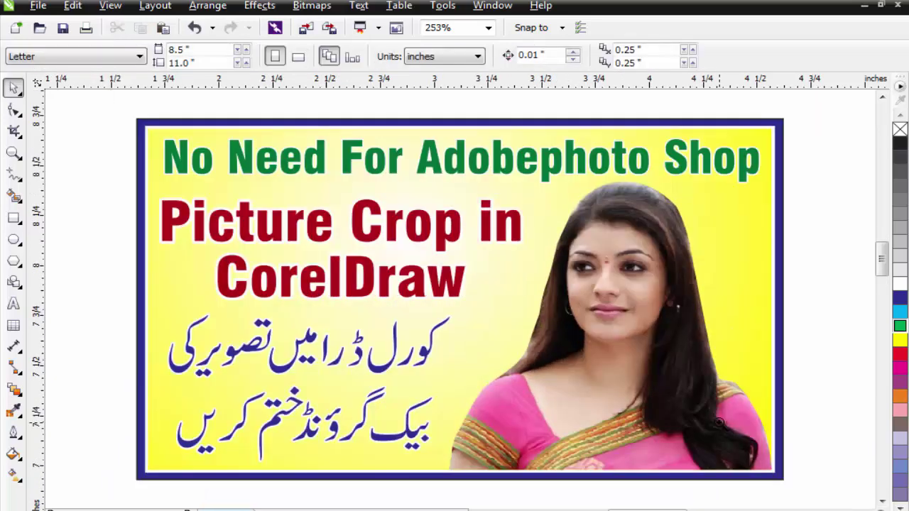